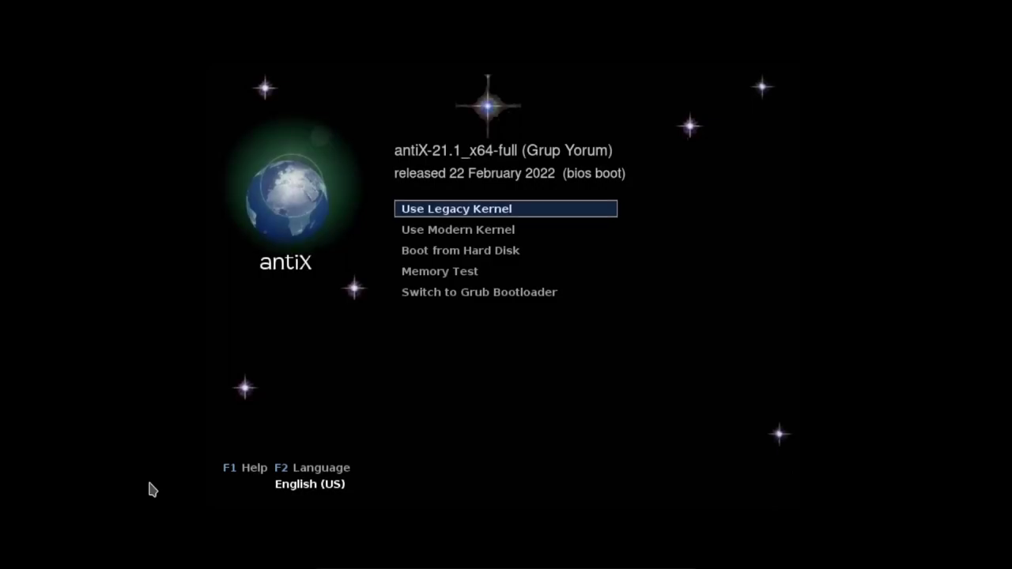
Boot the modern 5.10 kernel using its Normal Boot option.
key("Down")
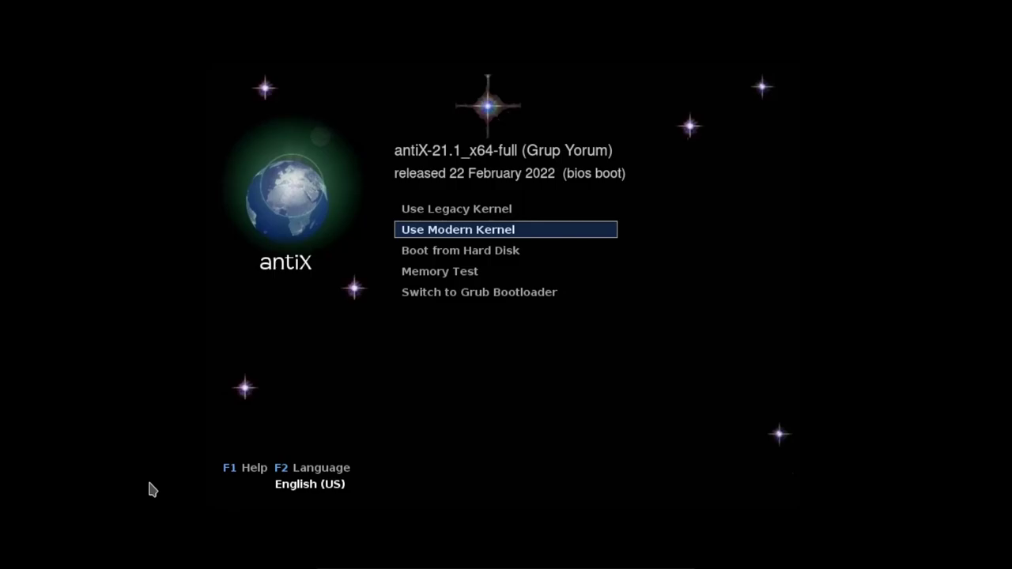
key("Return")
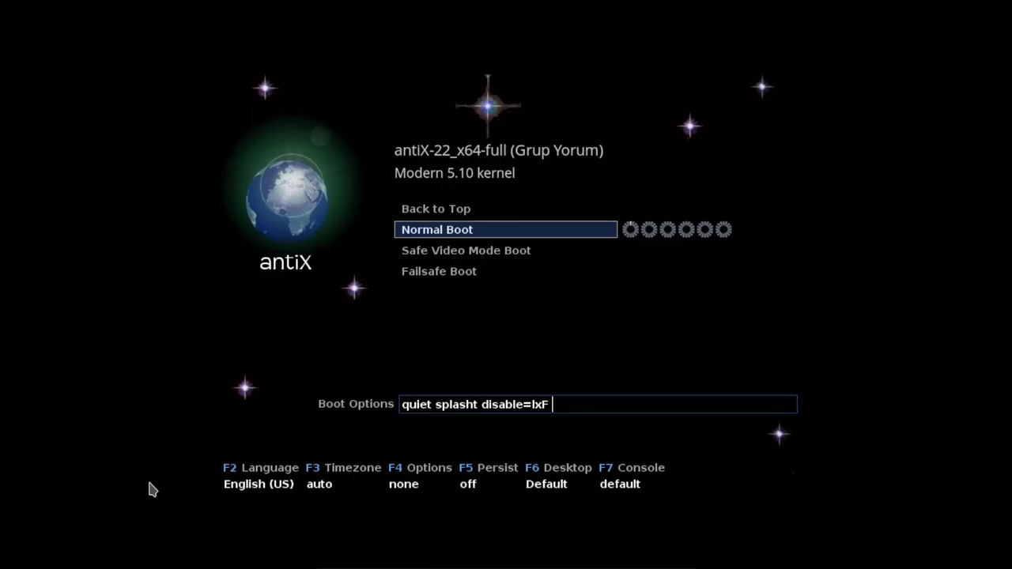
key("Return")
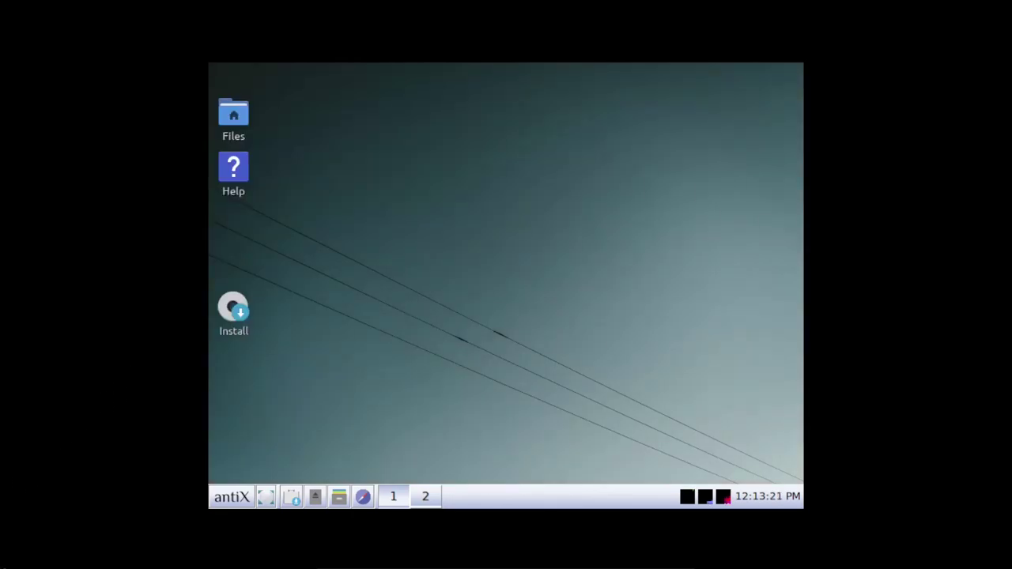
Open a ROXTerm terminal from the antiX main menu.
left_click(241, 500)
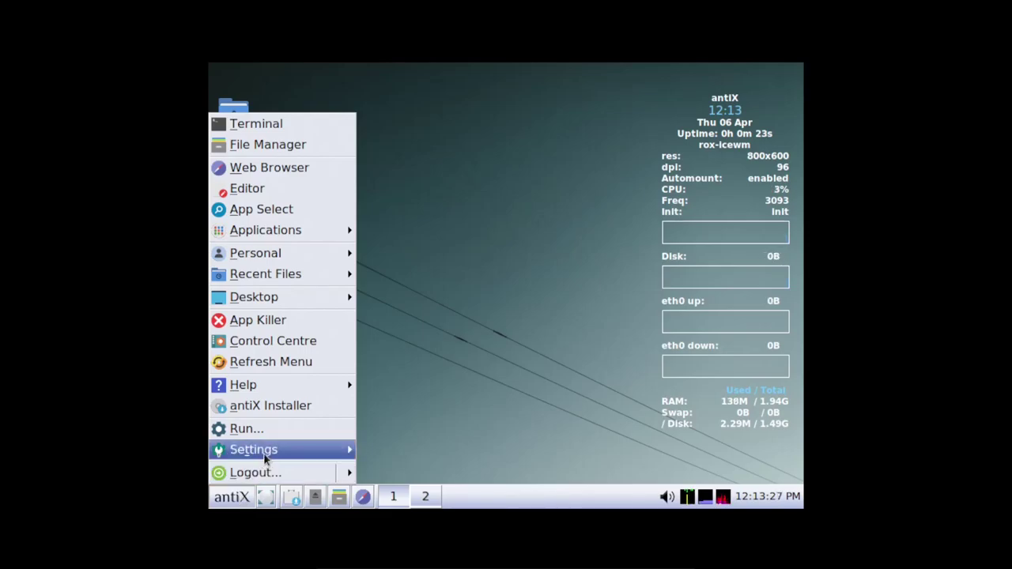
mouse_move(269, 450)
mouse_move(449, 491)
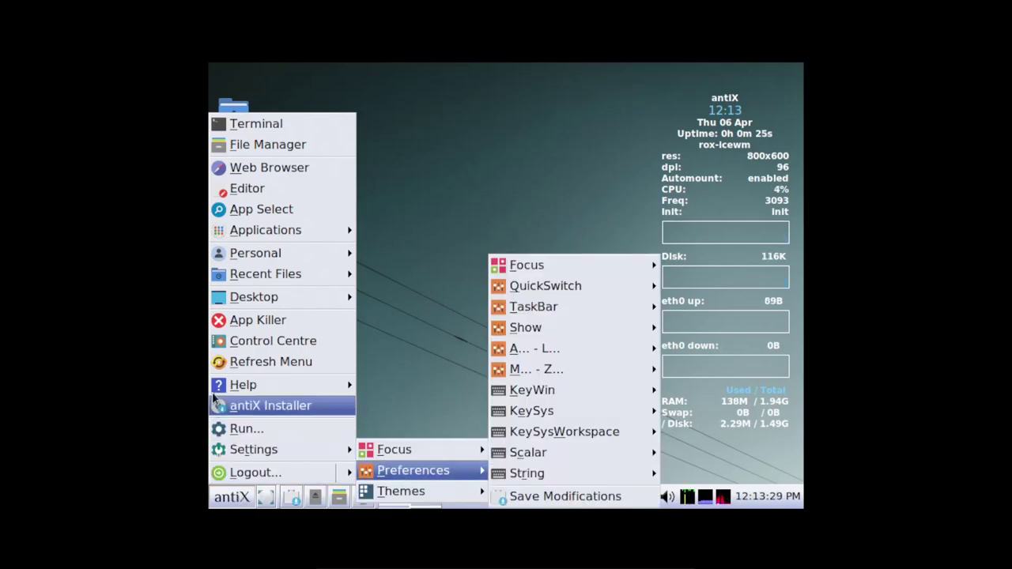
left_click(263, 123)
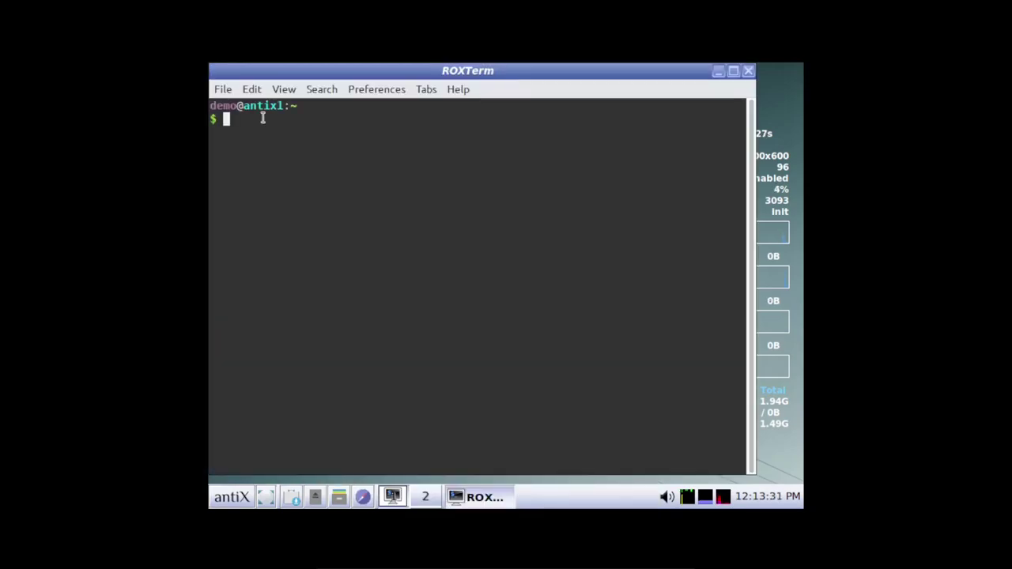
Switch the display to 1360x768 with 'xrandr -s 1360x768', then close the terminal.
type("xrandr ")
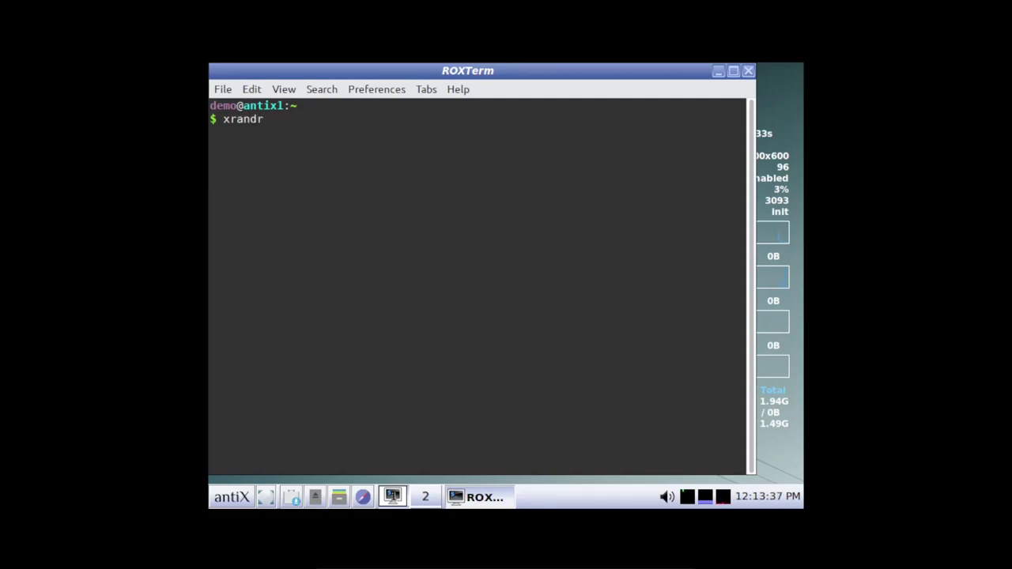
type("1360x768")
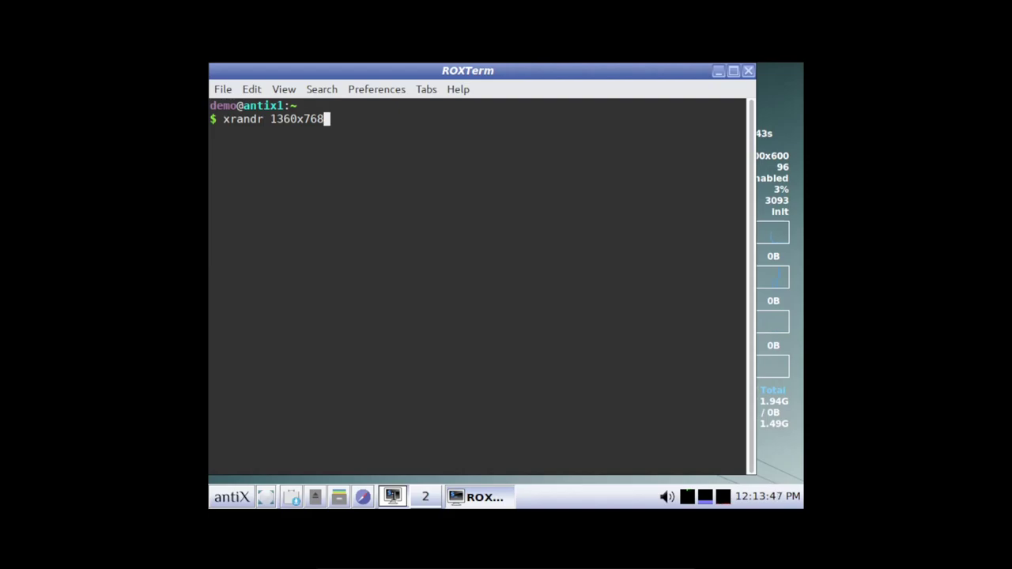
key("BackSpace")
type("8")
key("Left")
key("Left")
key("Left")
key("Left")
key("Left")
key("Left")
key("Left")
key("Left")
key("Left")
type("-s")
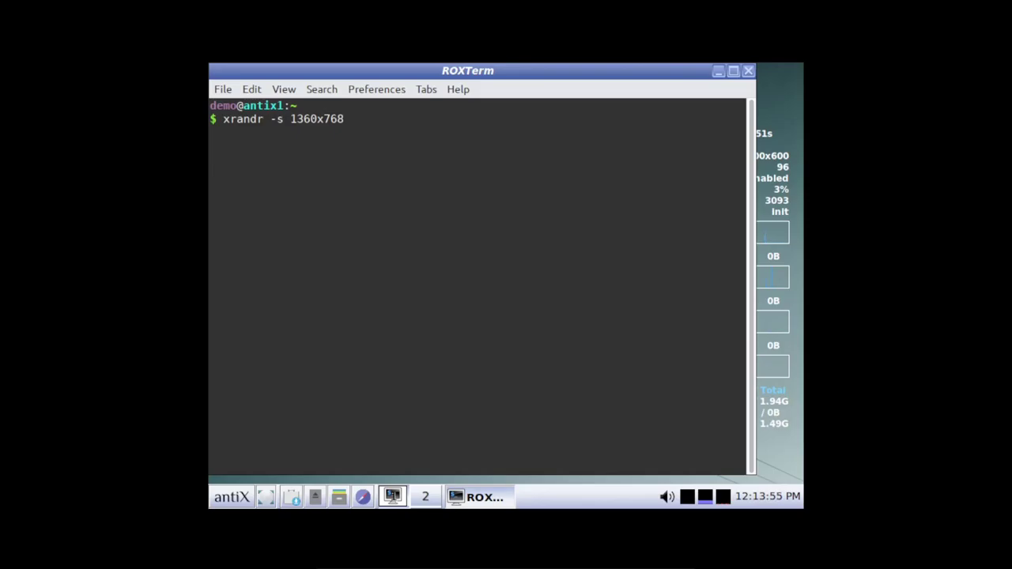
key("Return")
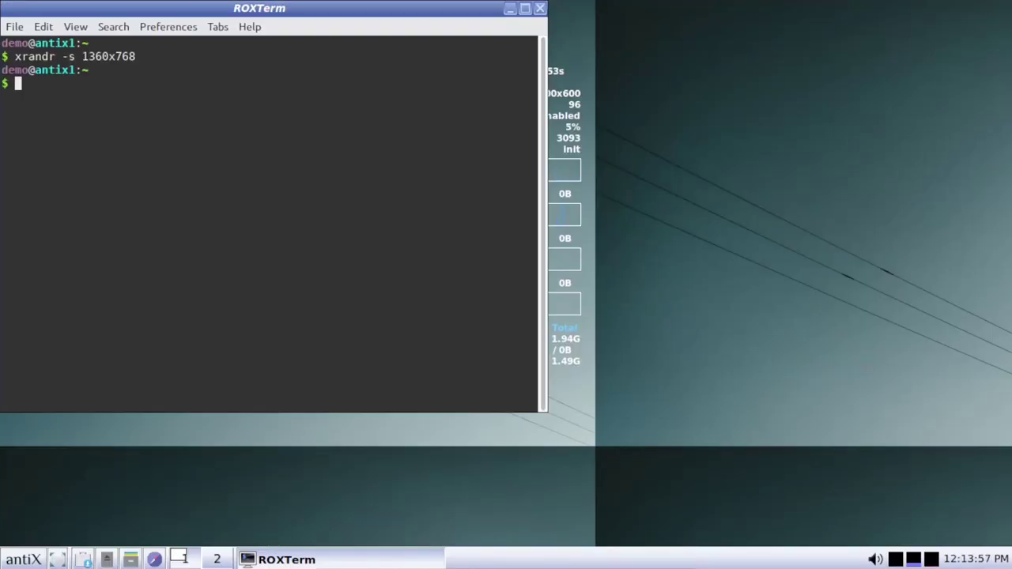
left_click(539, 10)
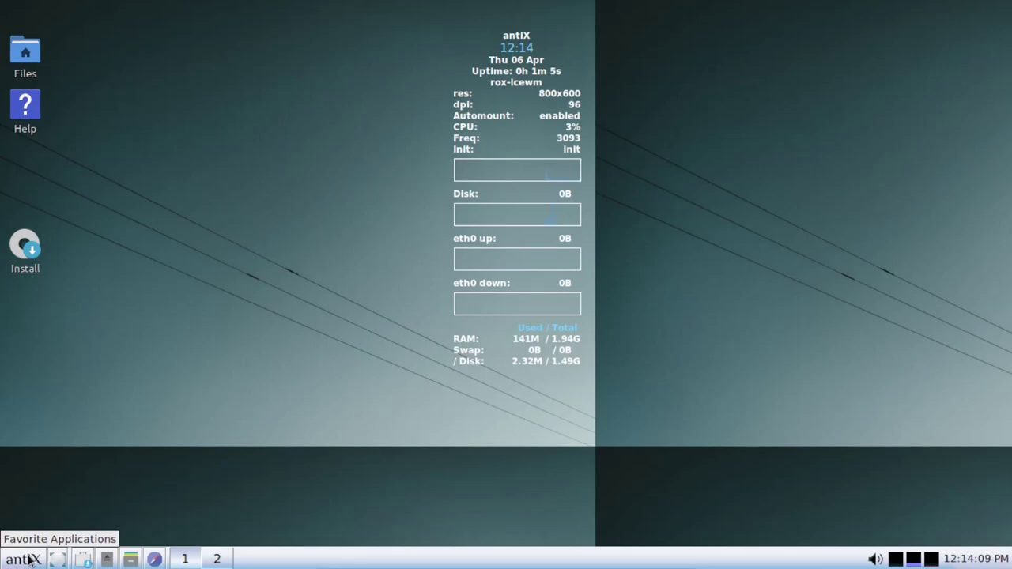
Open a new ROXTerm terminal from the antiX main menu.
left_click(29, 560)
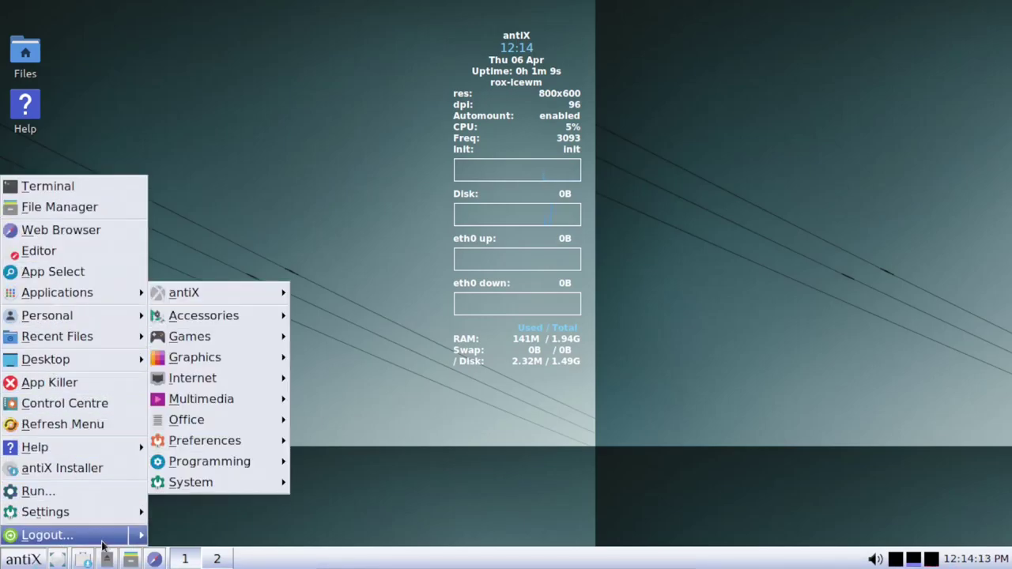
mouse_move(48, 535)
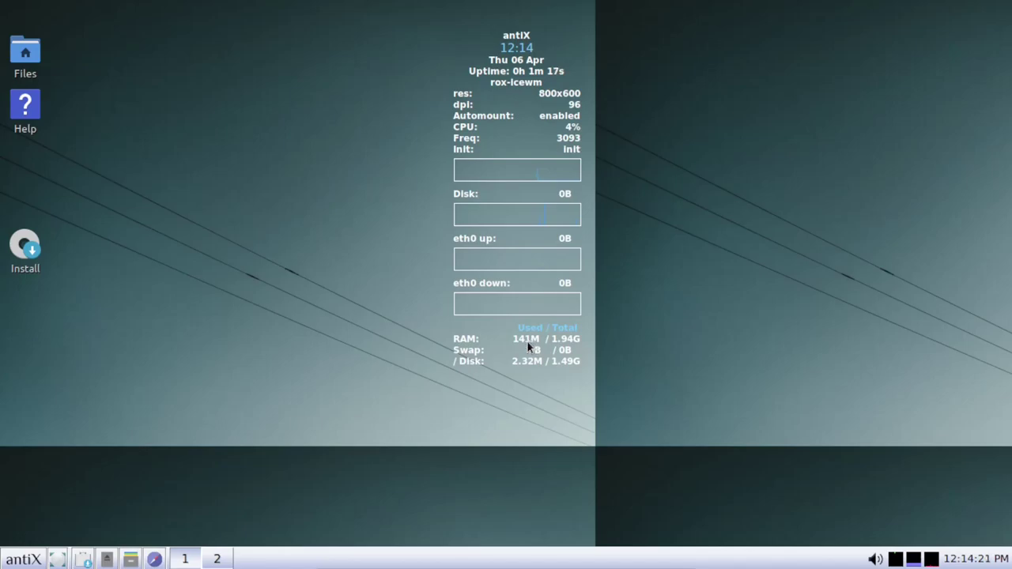
left_click(25, 559)
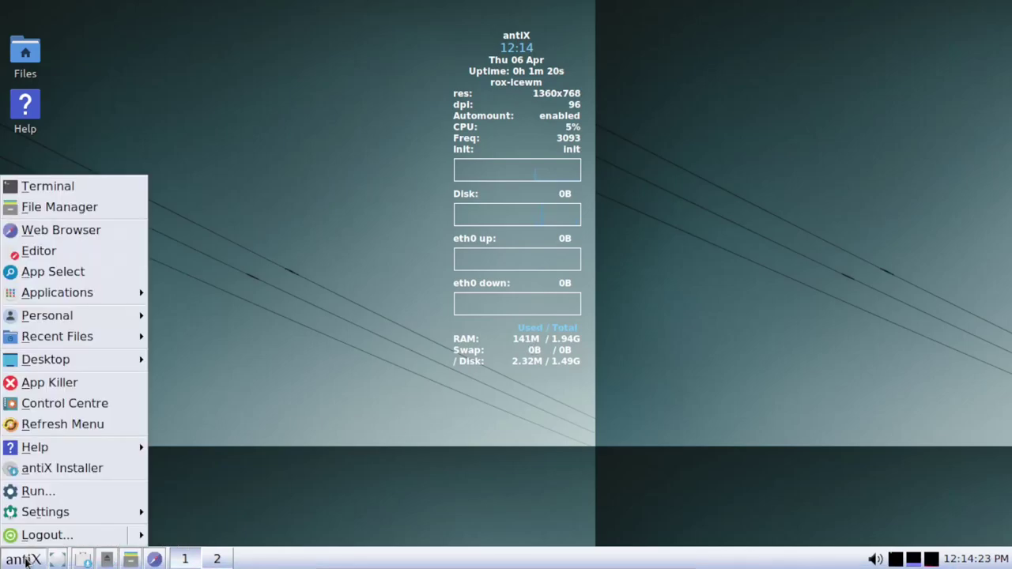
left_click(48, 186)
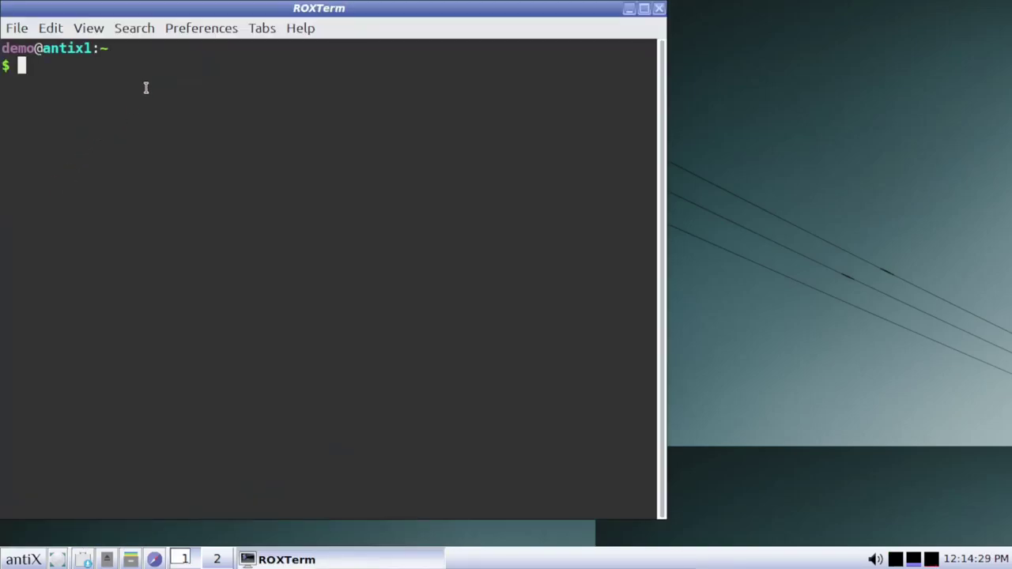
Run 'sudo apt install htop' with the admin password, then launch htop.
type("sudo ")
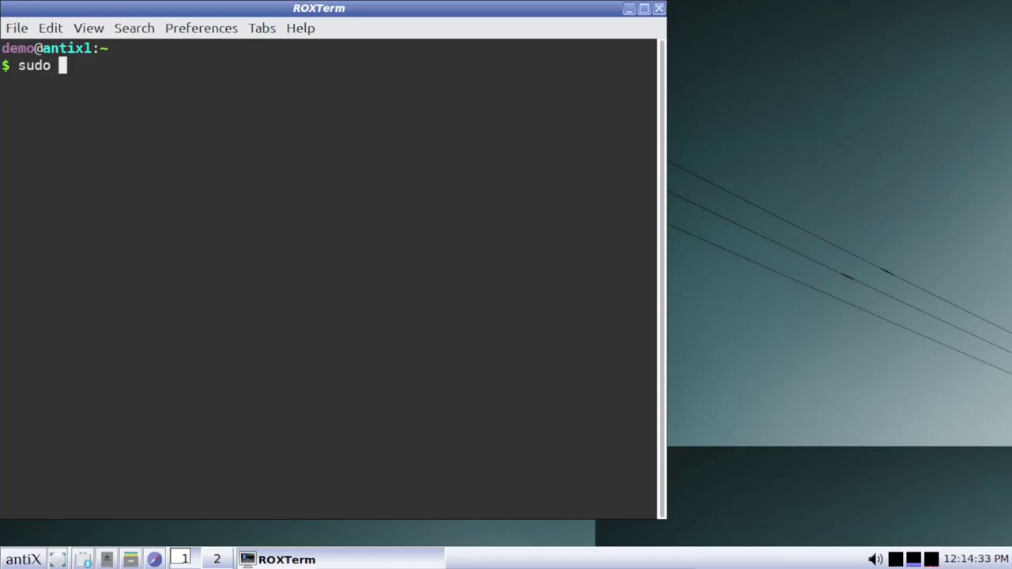
type("apt i")
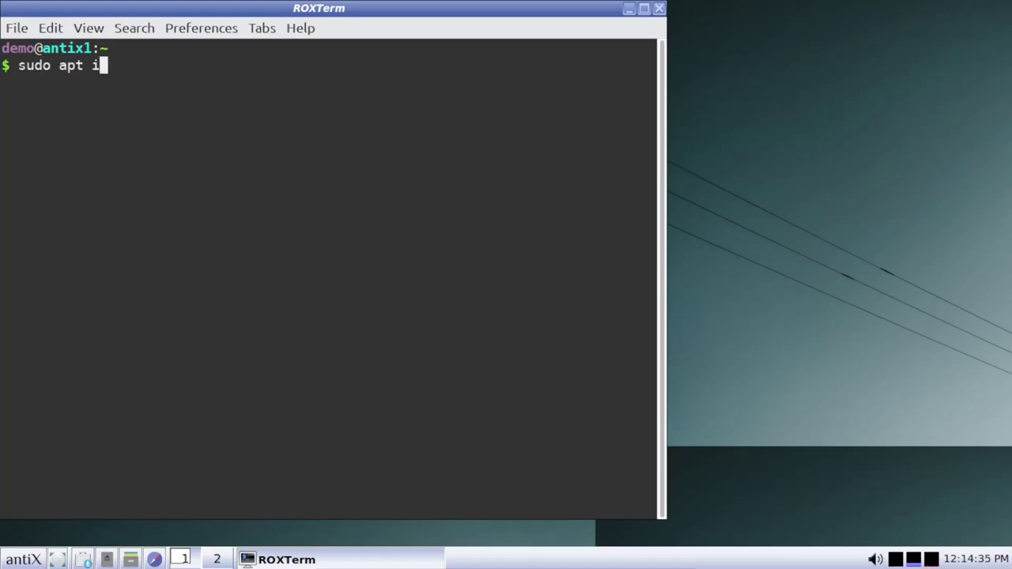
type("nstall ")
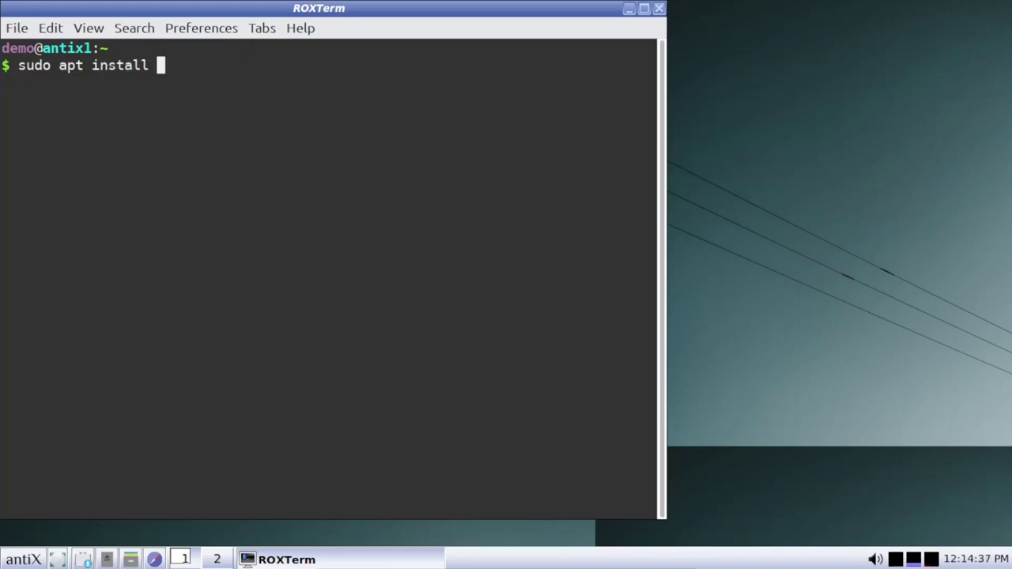
type("htop")
key("Return")
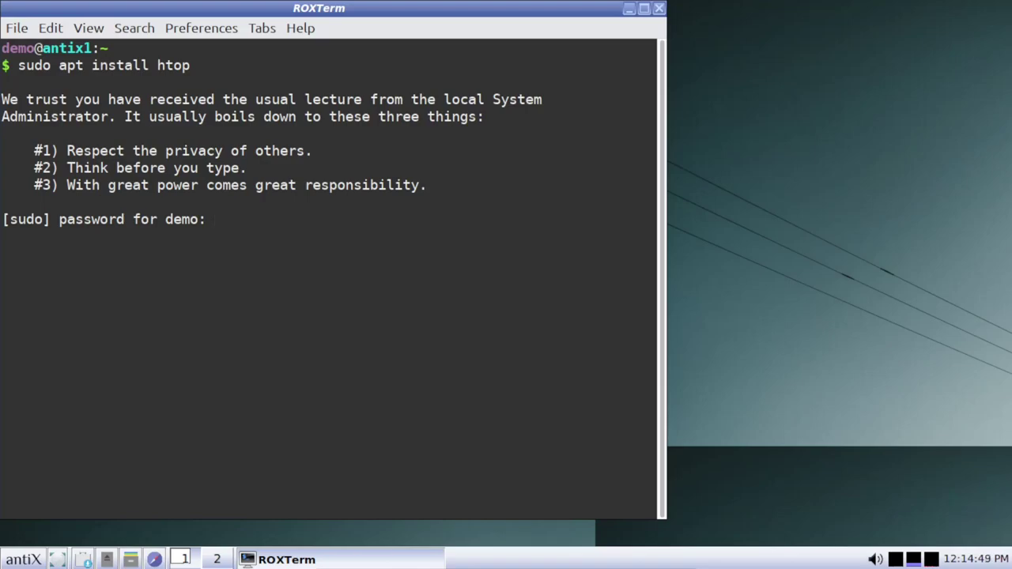
key("Return")
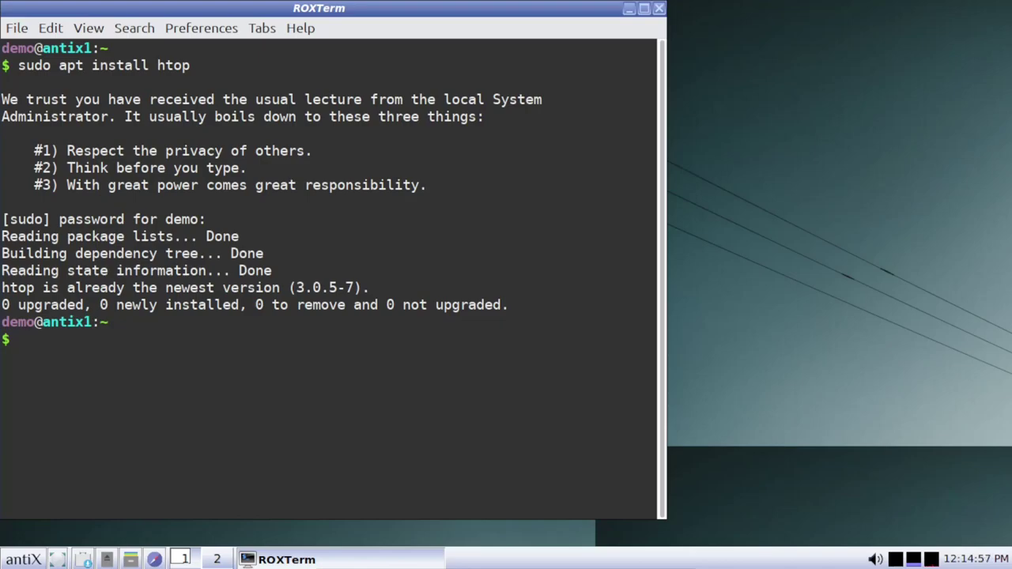
type("htop")
key("Return")
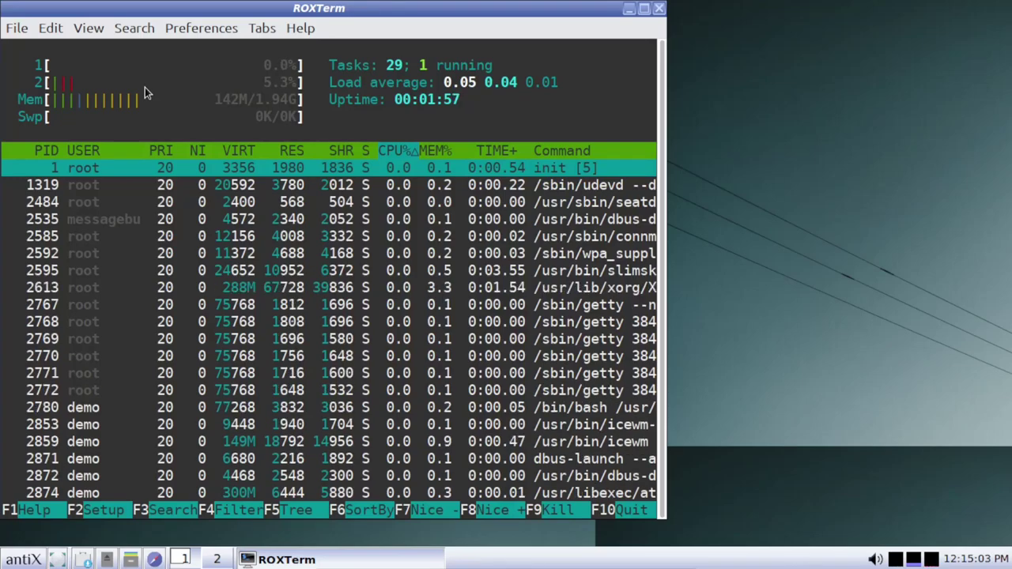
Close the ROXTerm window running htop using its title-bar close button.
left_click(662, 9)
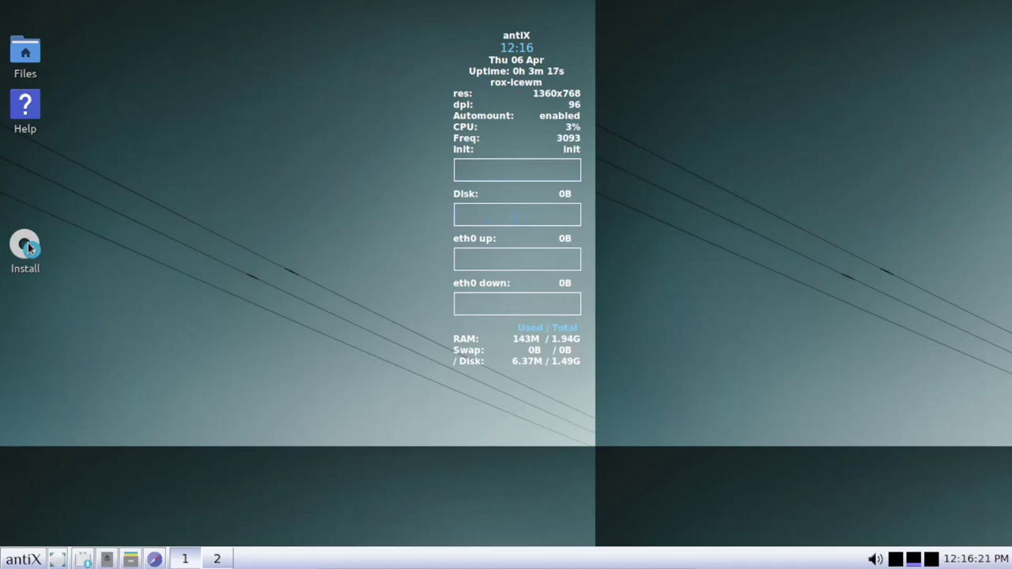
Launch the antiX Linux Installer from the desktop Install icon.
left_click(25, 245)
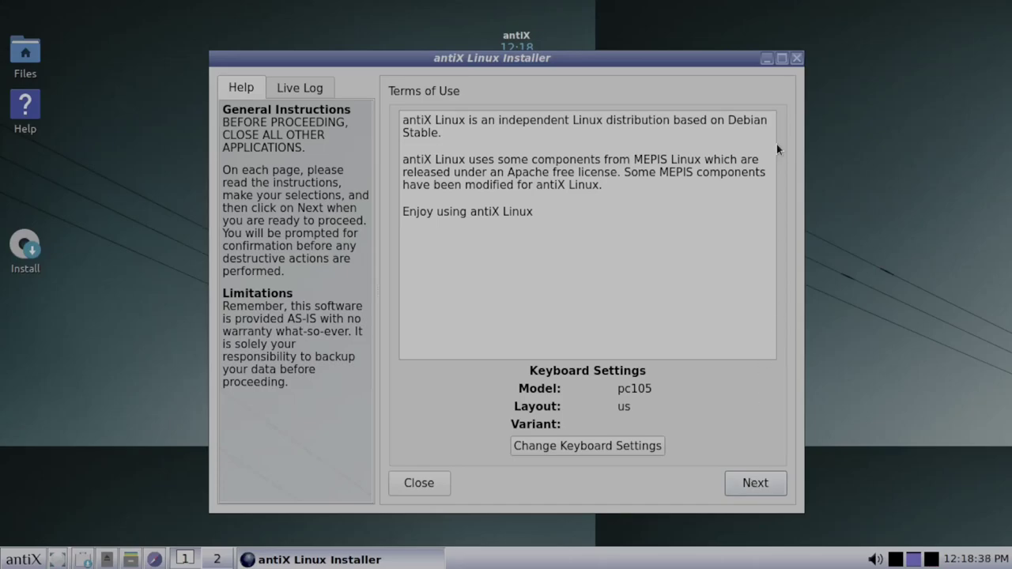
Maximize the installer window and advance past the Terms of Use page.
left_click(781, 58)
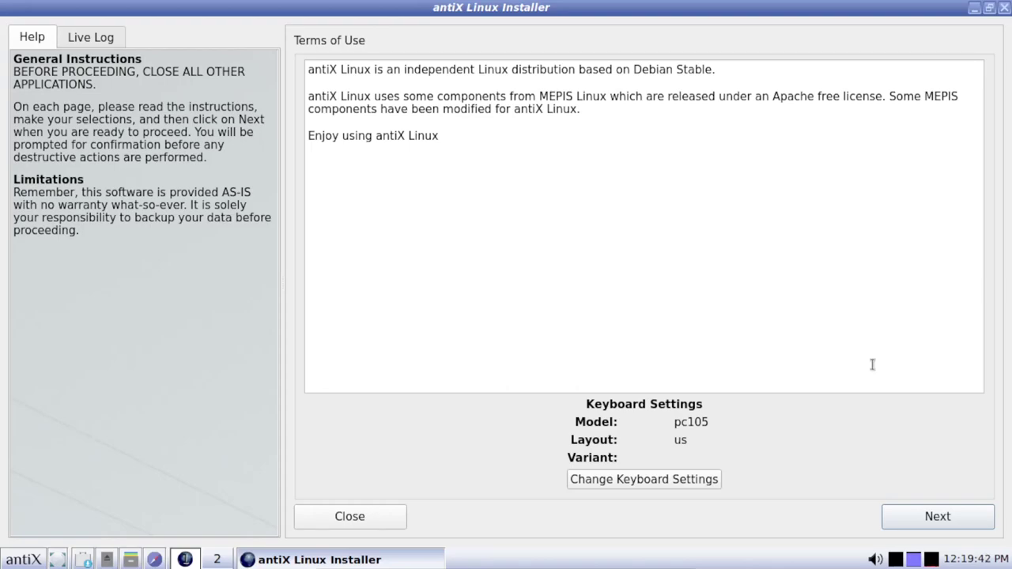
left_click(938, 520)
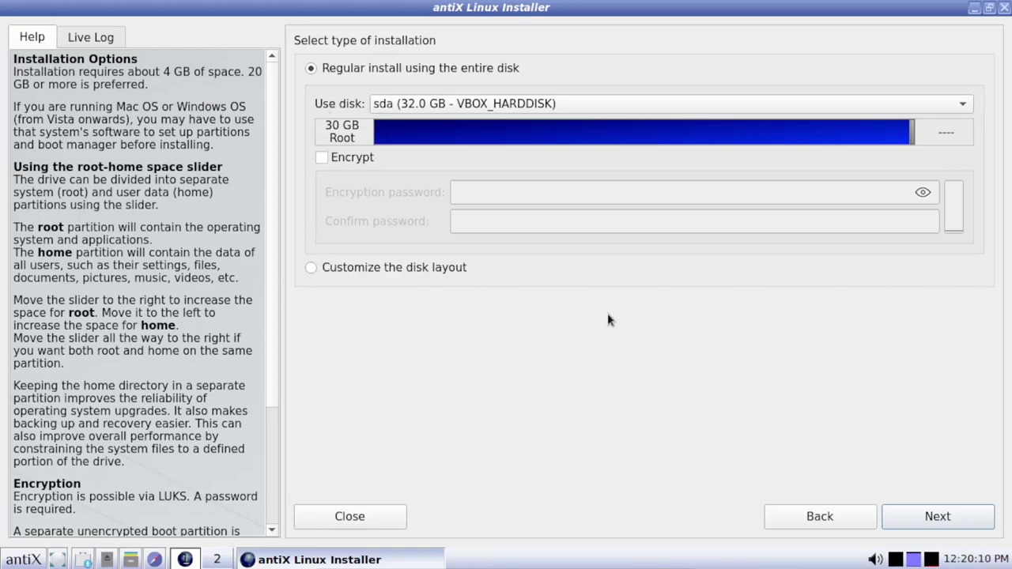
Keep the regular whole-disk install on sda and confirm formatting the disk.
left_click(928, 517)
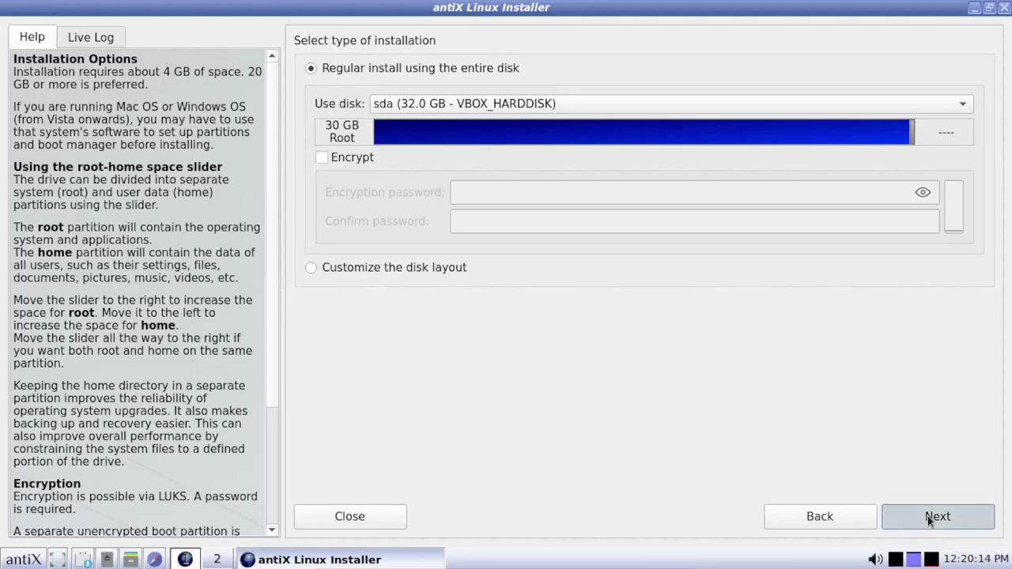
left_click(930, 518)
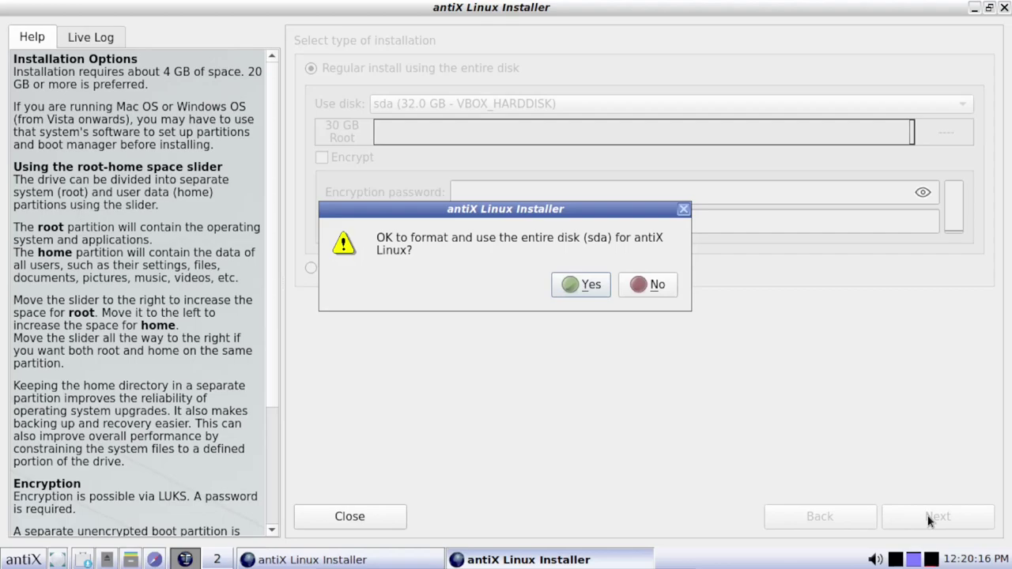
left_click(576, 287)
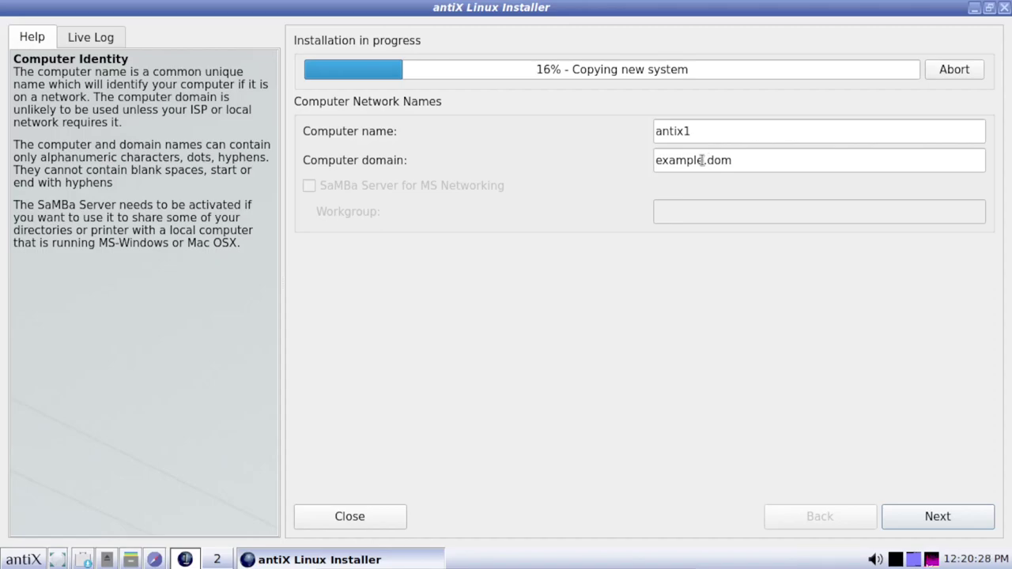
Change the computer domain to tux.dom, leaving antix1 as the computer name.
left_click(705, 160)
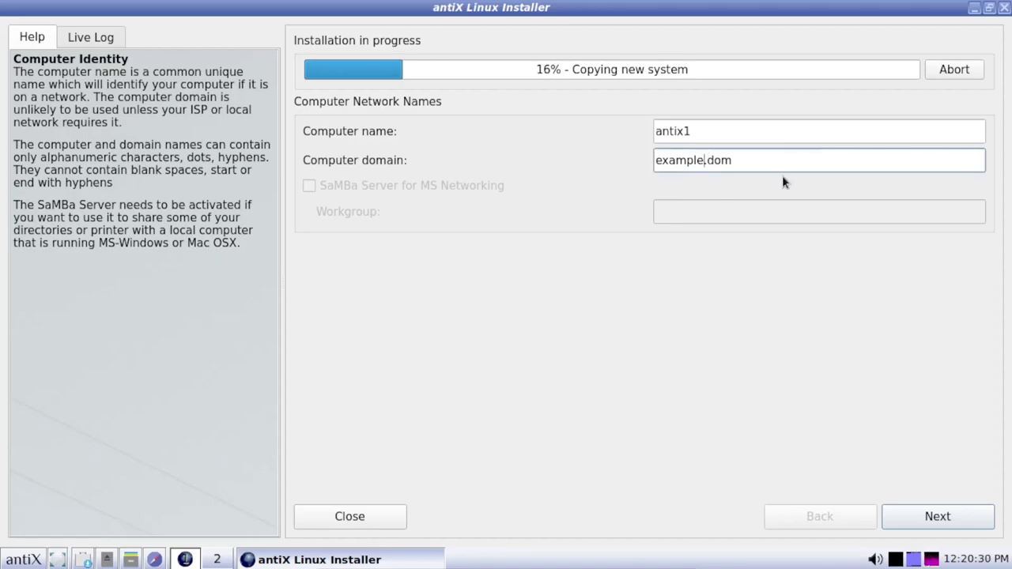
key("BackSpace")
key("BackSpace")
key("BackSpace")
key("BackSpace")
key("BackSpace")
key("BackSpace")
key("BackSpace")
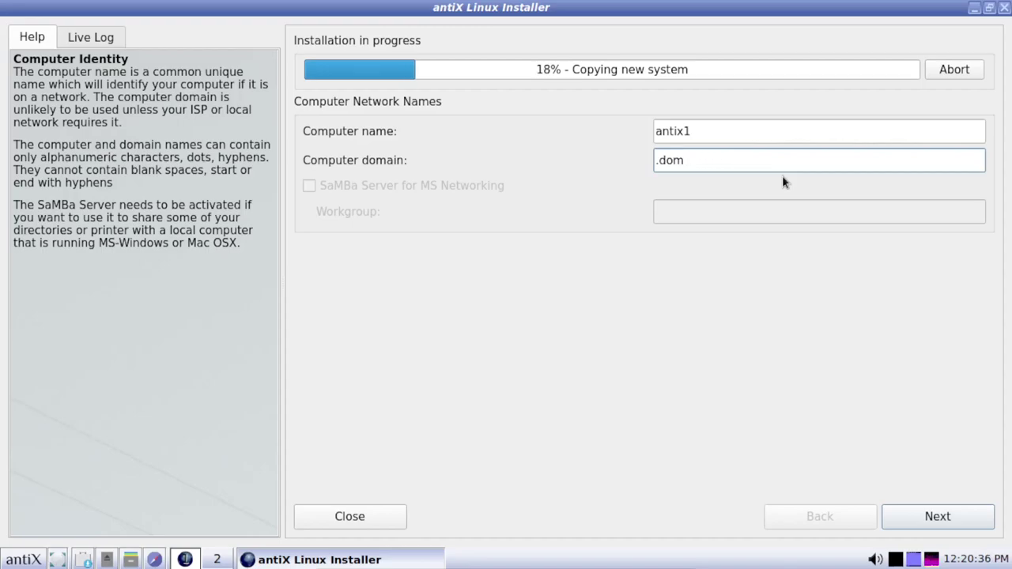
type("tux")
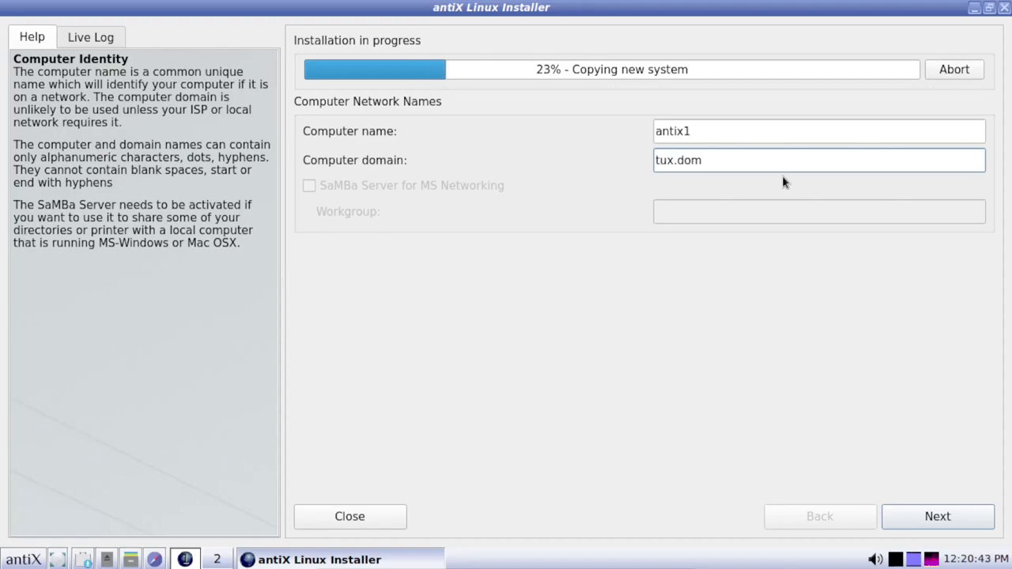
Advance past the network names page, then return to the locale and clock settings.
left_click(934, 517)
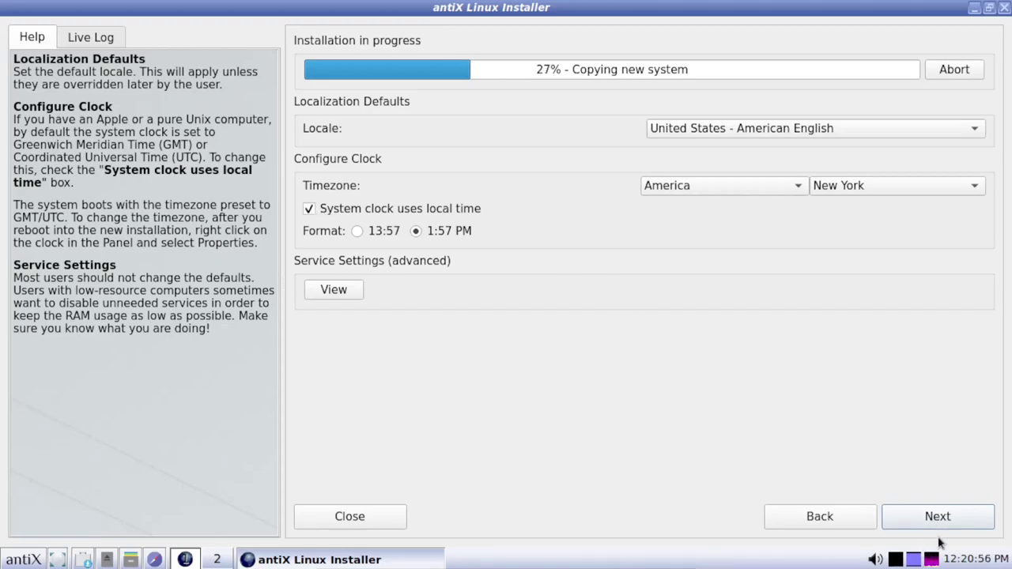
left_click(969, 518)
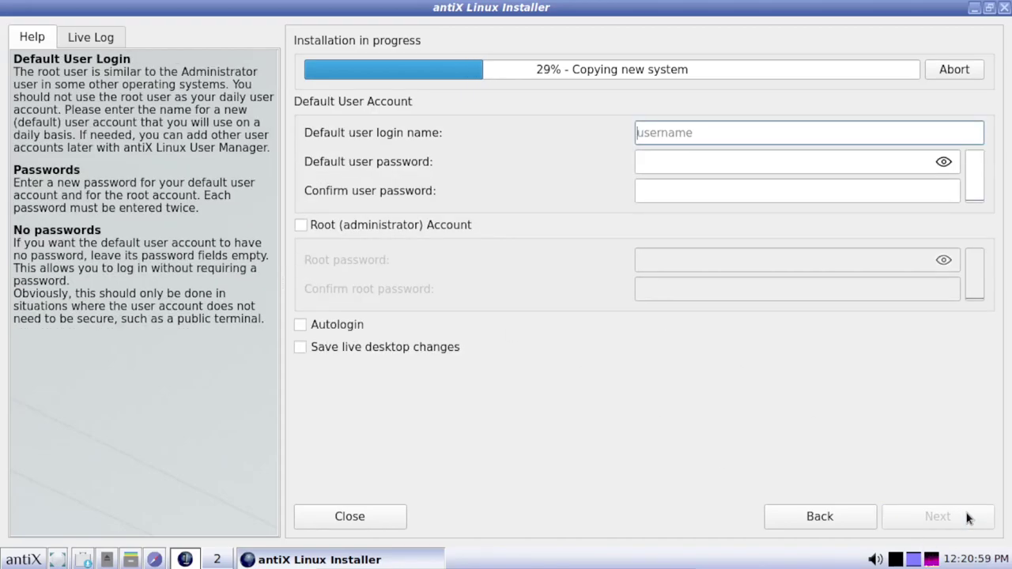
left_click(837, 514)
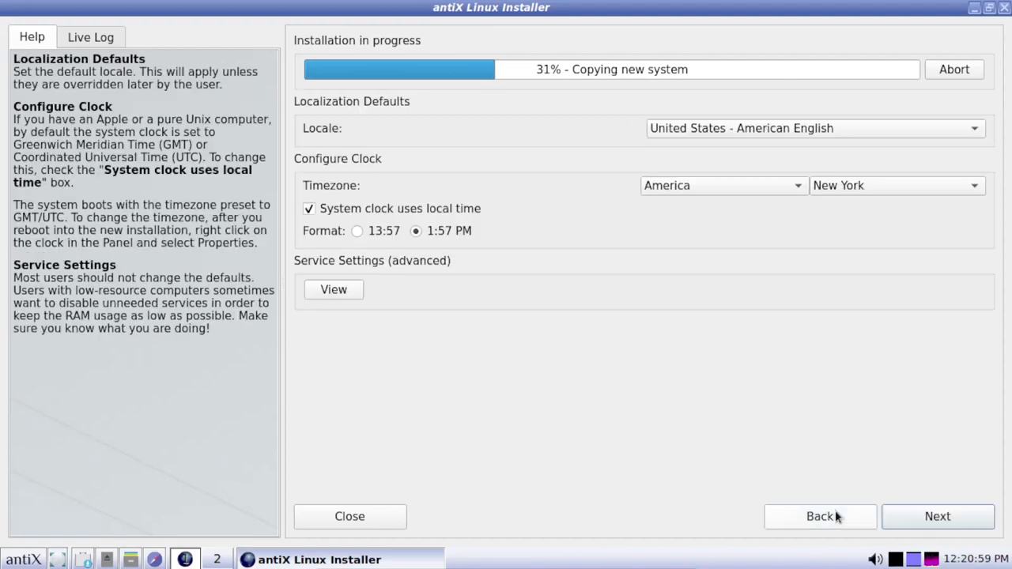
Pick Los Angeles as the timezone city, then enter the default user's login name.
left_click(967, 189)
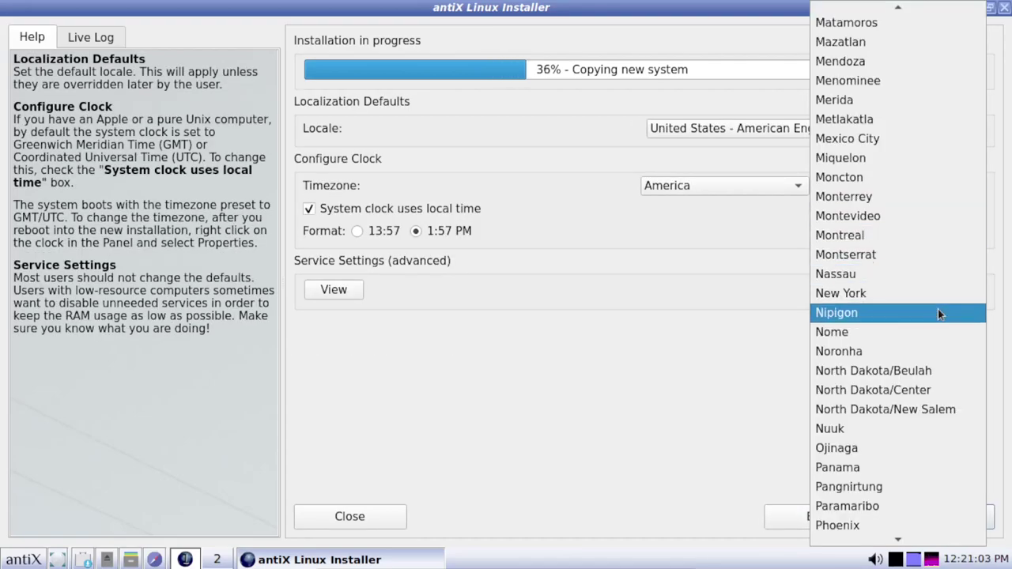
scroll(926, 384, "down", 3)
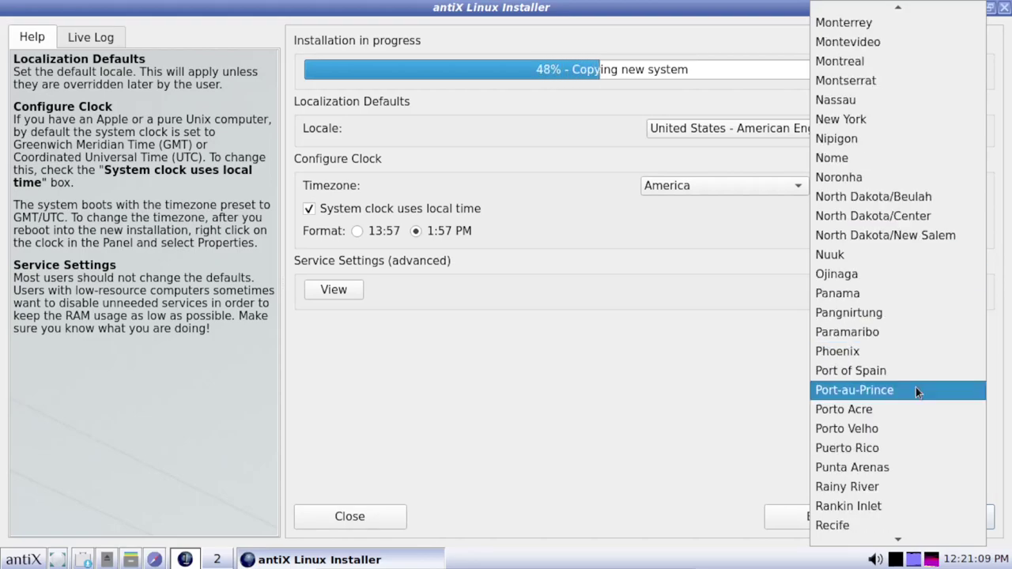
scroll(916, 389, "up", 8)
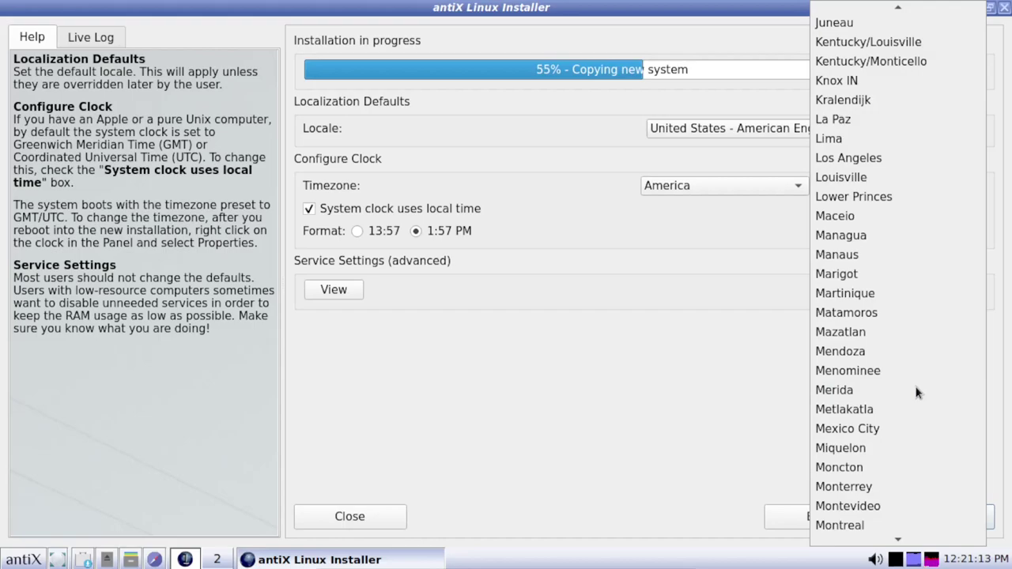
left_click(936, 158)
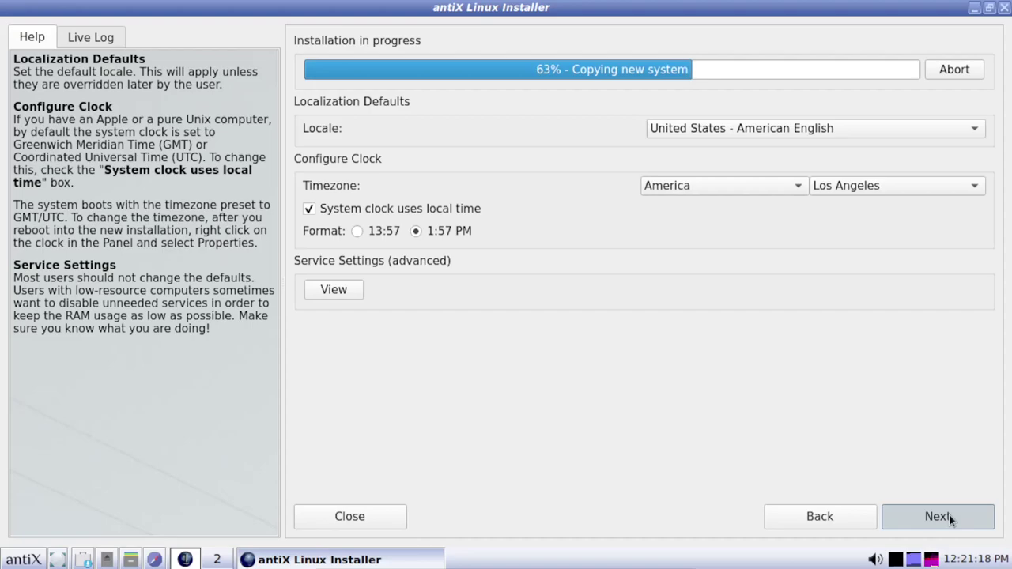
left_click(949, 516)
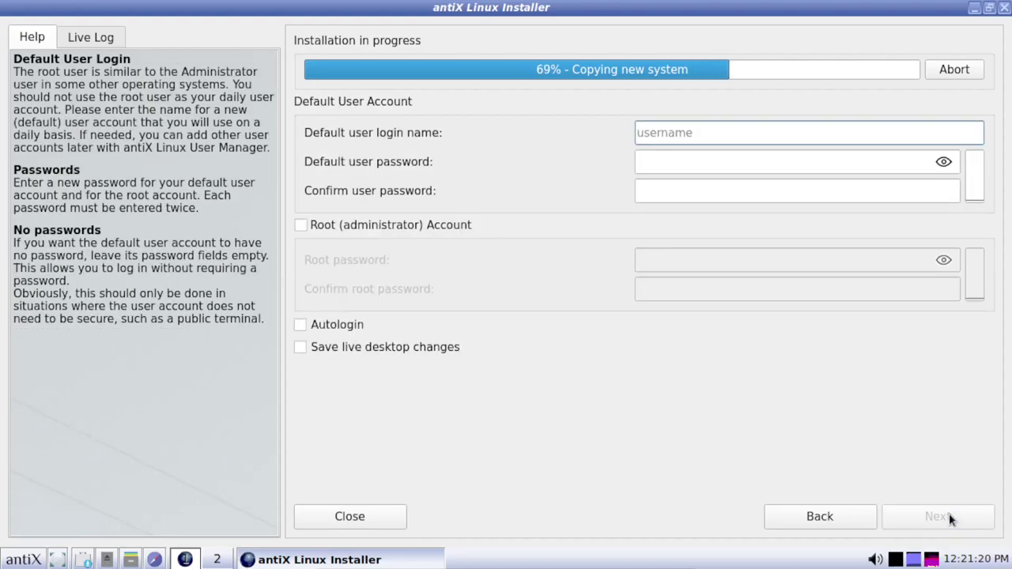
type("steve")
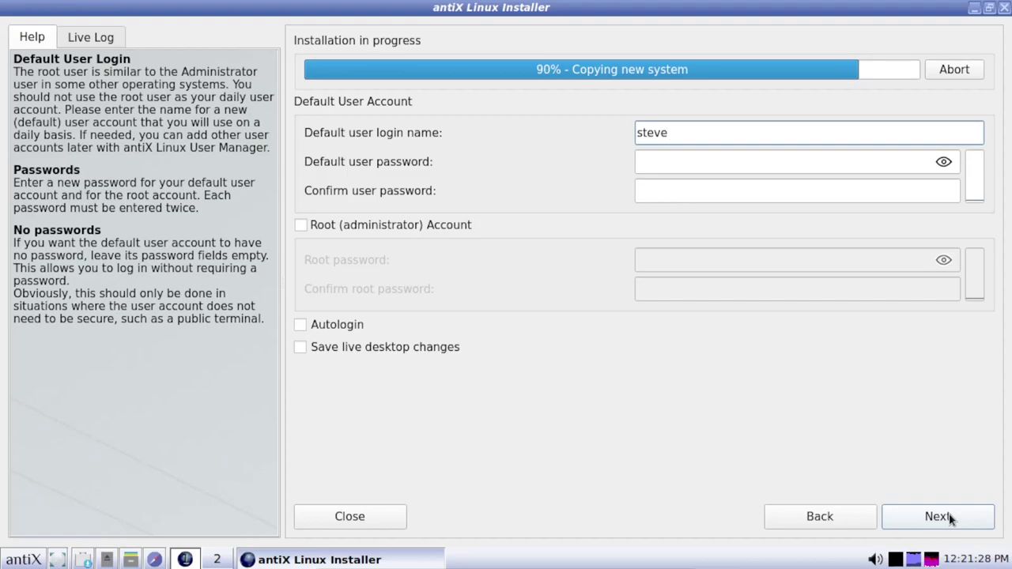
Enter the default user's password and confirm it.
key("Tab")
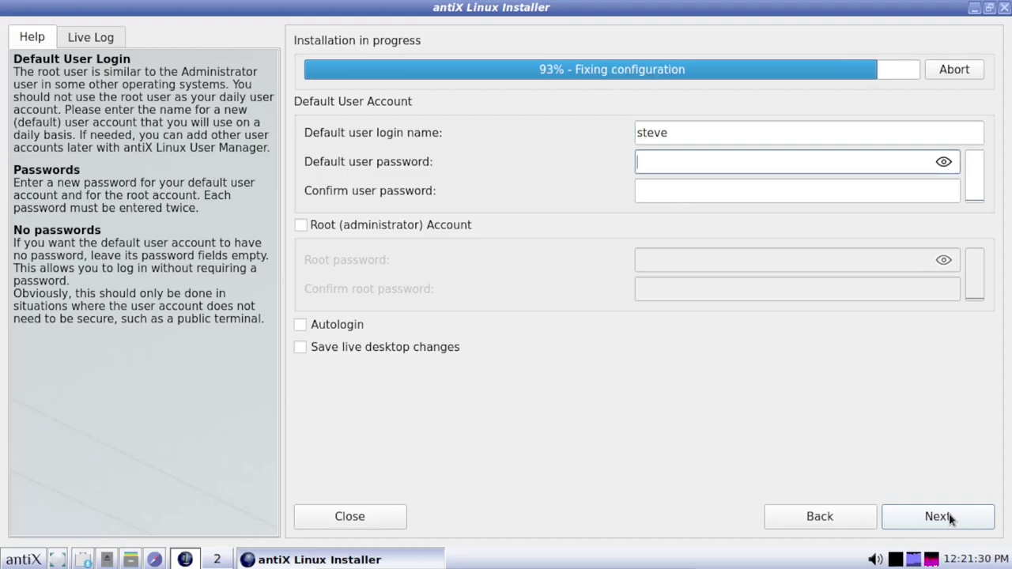
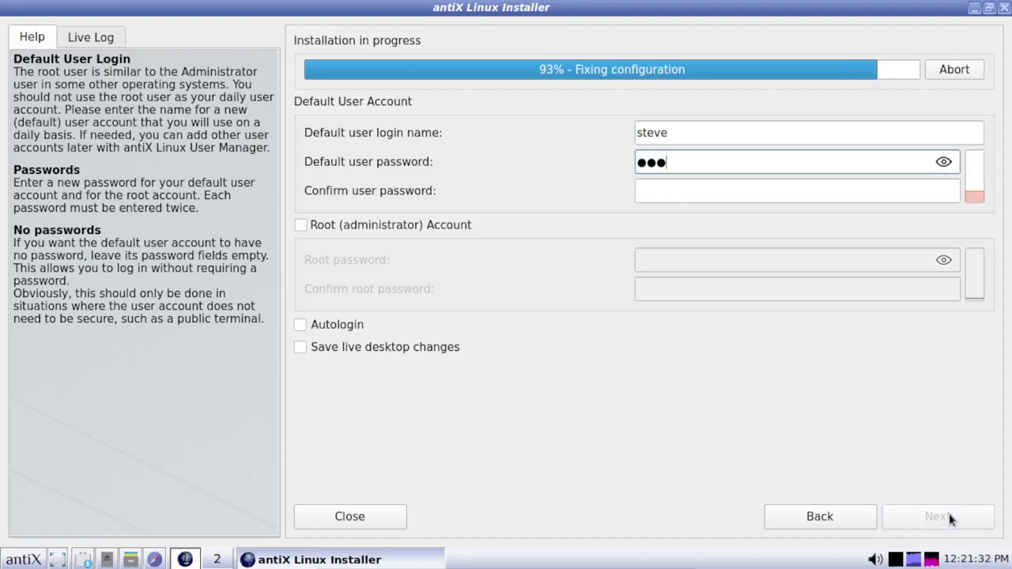
key("Tab")
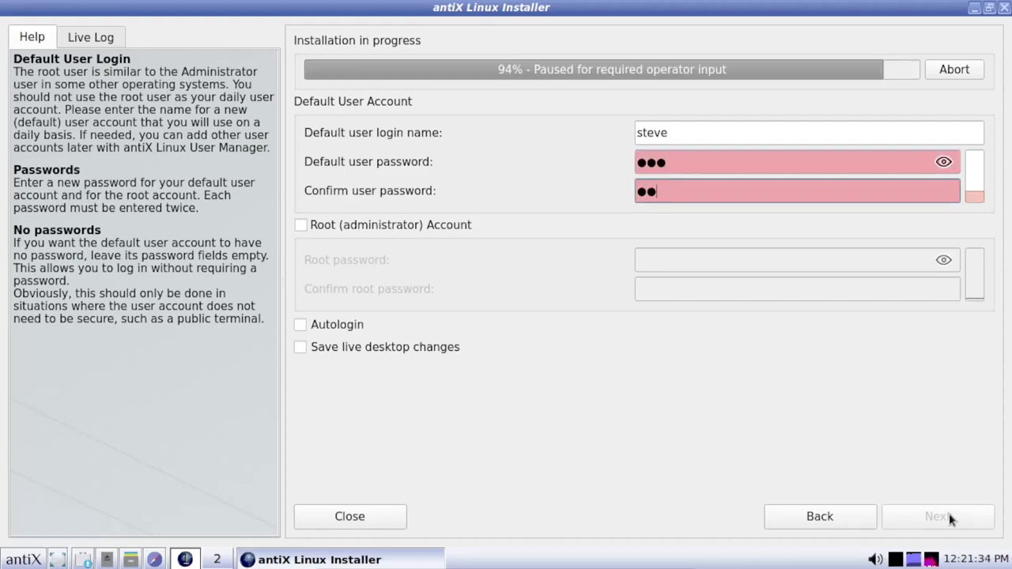
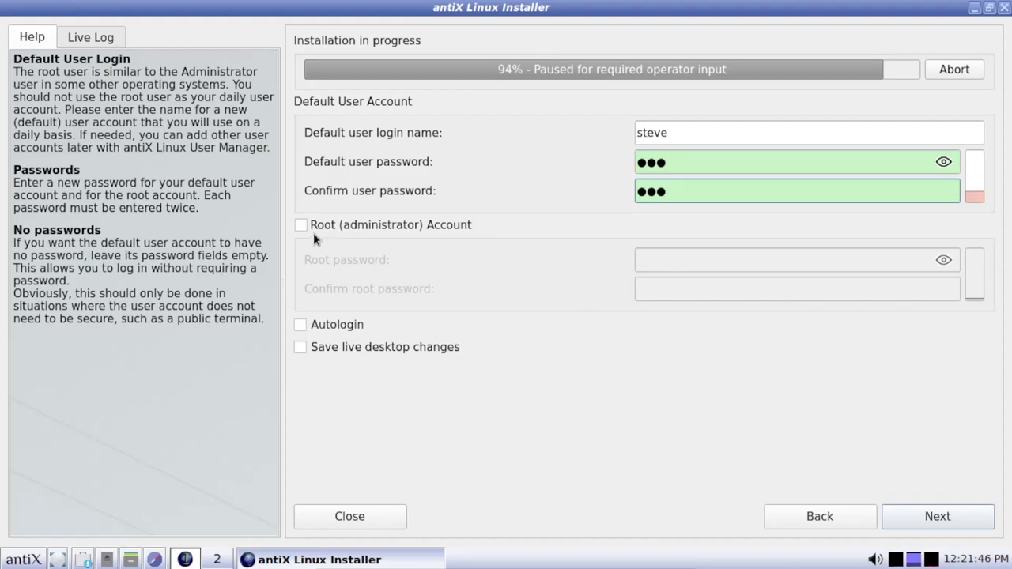
Enable saving live desktop changes and continue the installation.
left_click(301, 347)
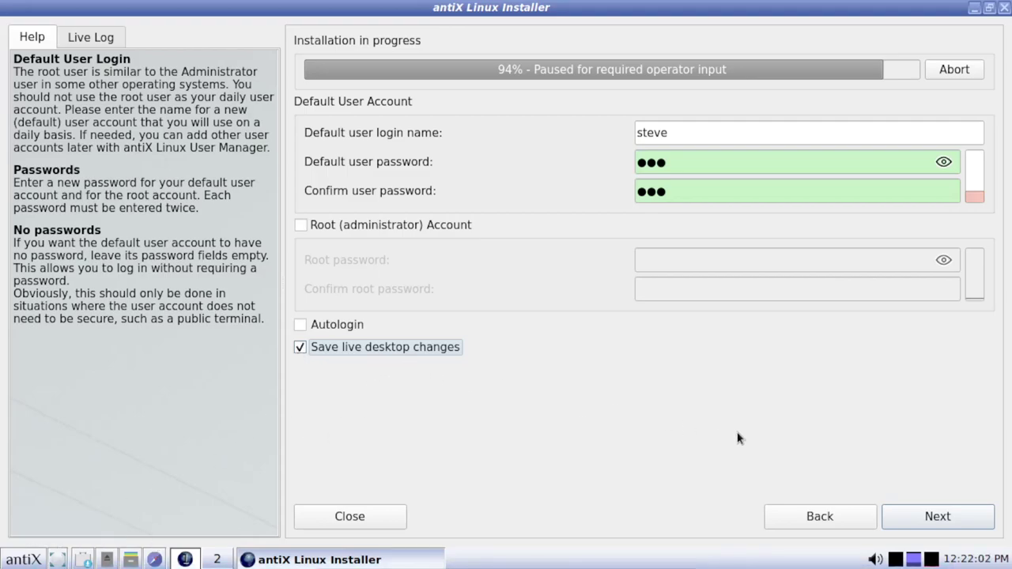
left_click(938, 518)
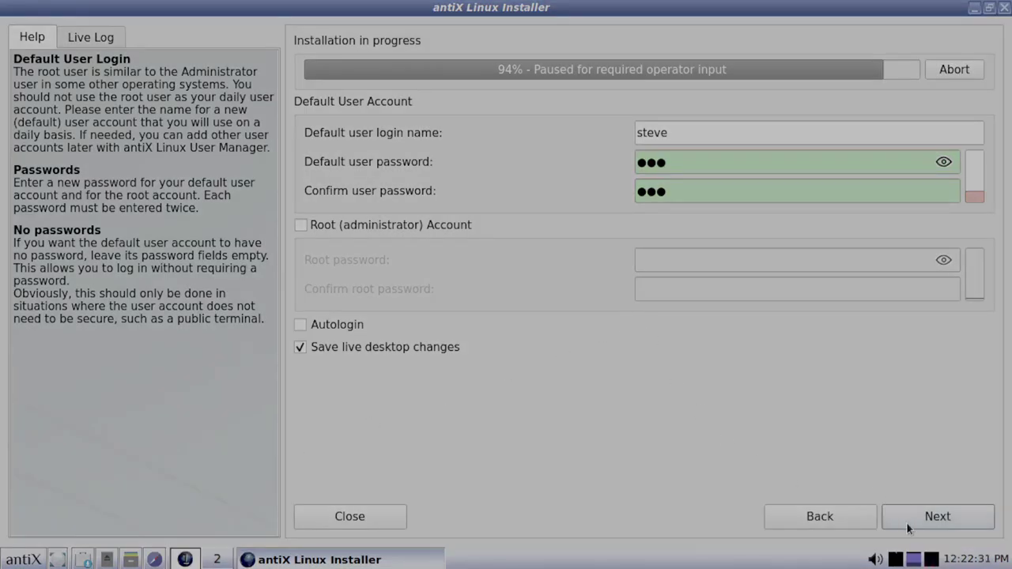
left_click(938, 511)
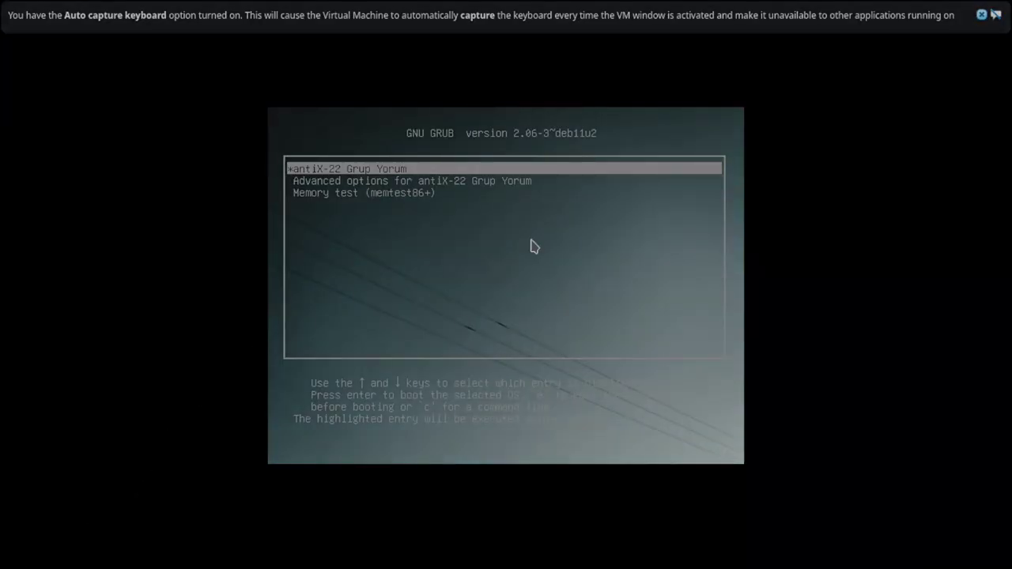
Boot antiX-22 from GRUB and log in with the new user's name and password.
left_click(981, 13)
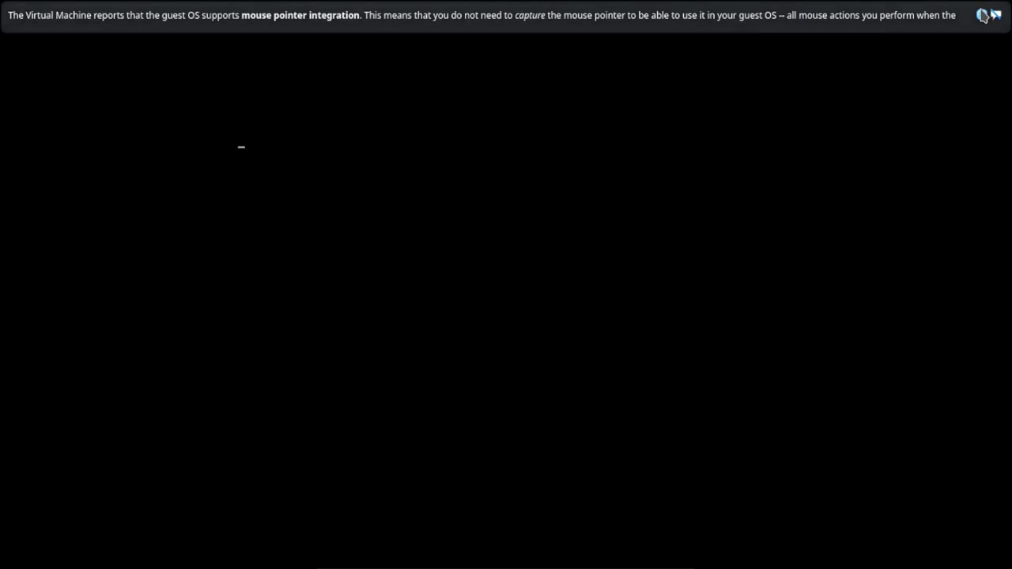
left_click(983, 14)
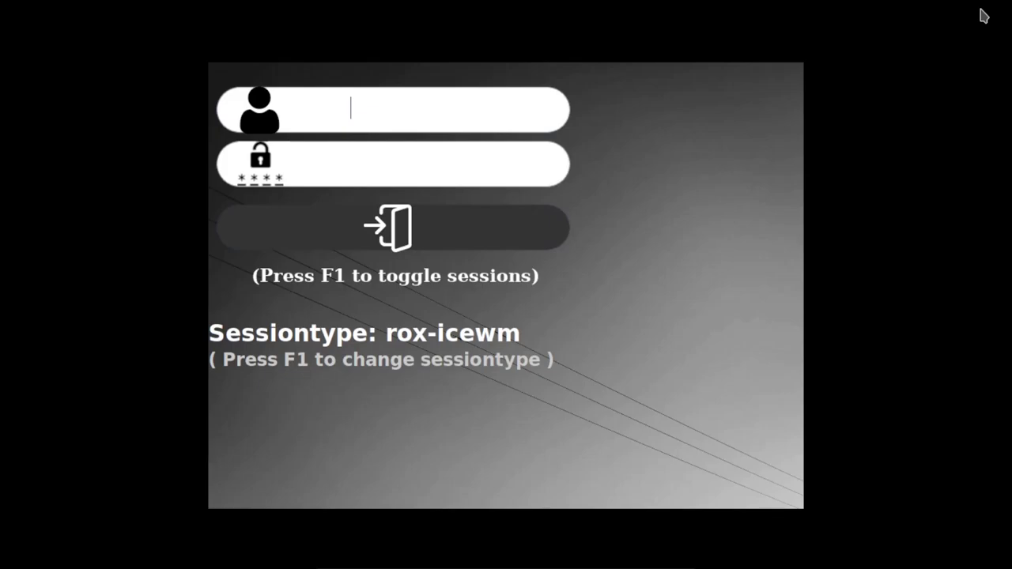
type("steve")
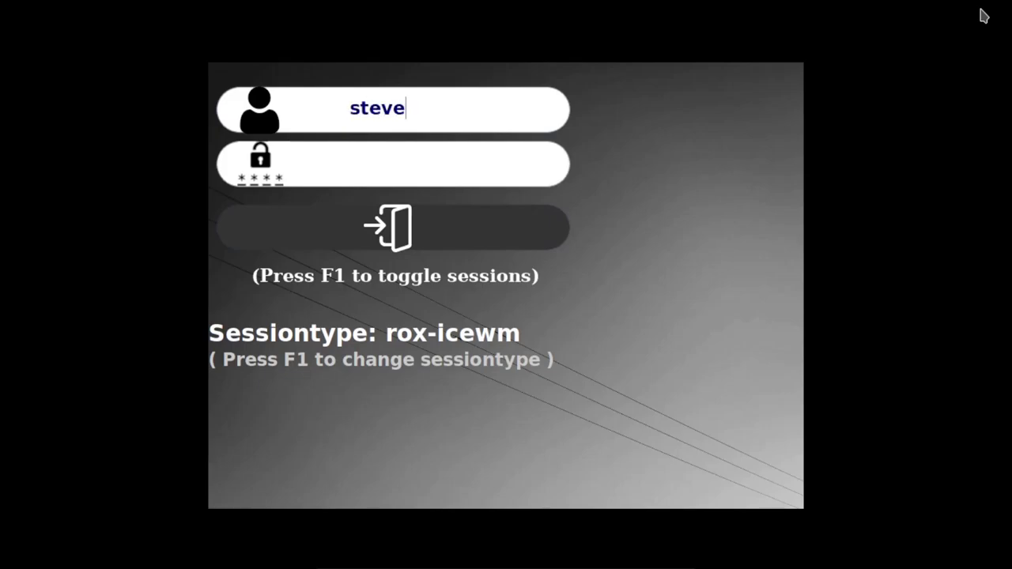
key("Return")
type("***")
key("Return")
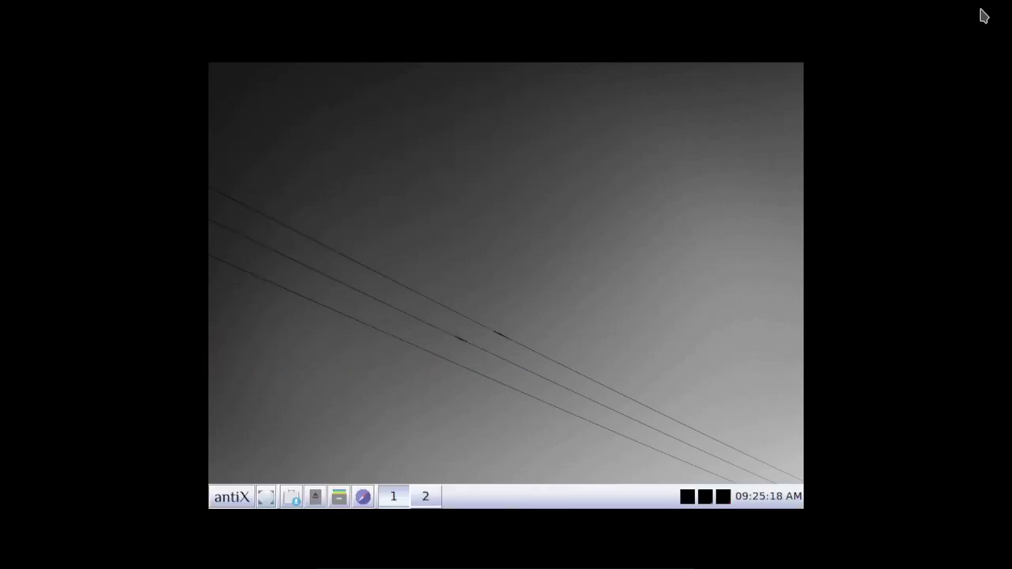
left_click(225, 497)
Run 'xrandr -s 1360x768' in ROXTerm to enlarge the display, then close the terminal.
left_click(245, 144)
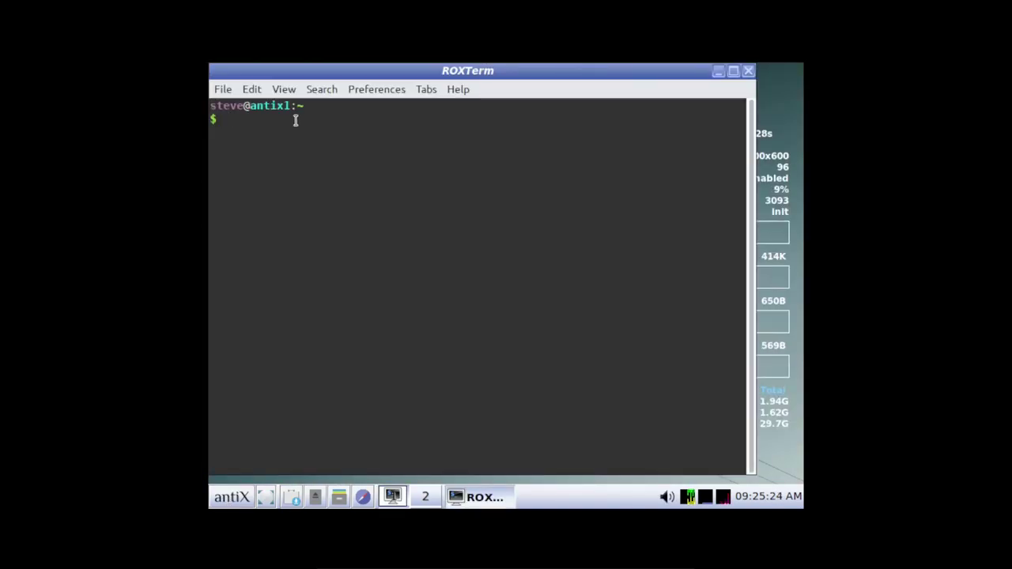
type("xrand")
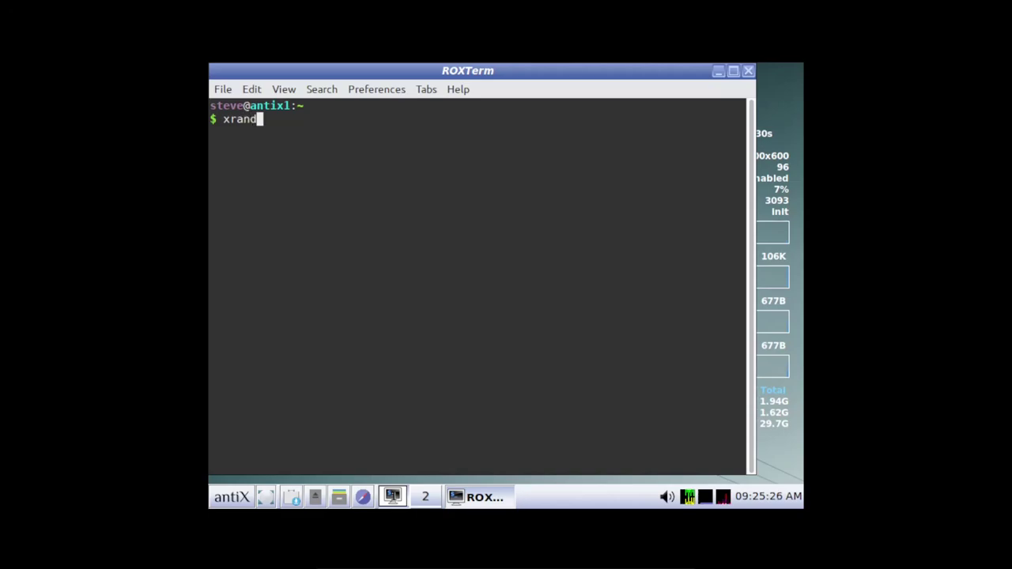
type("r -s")
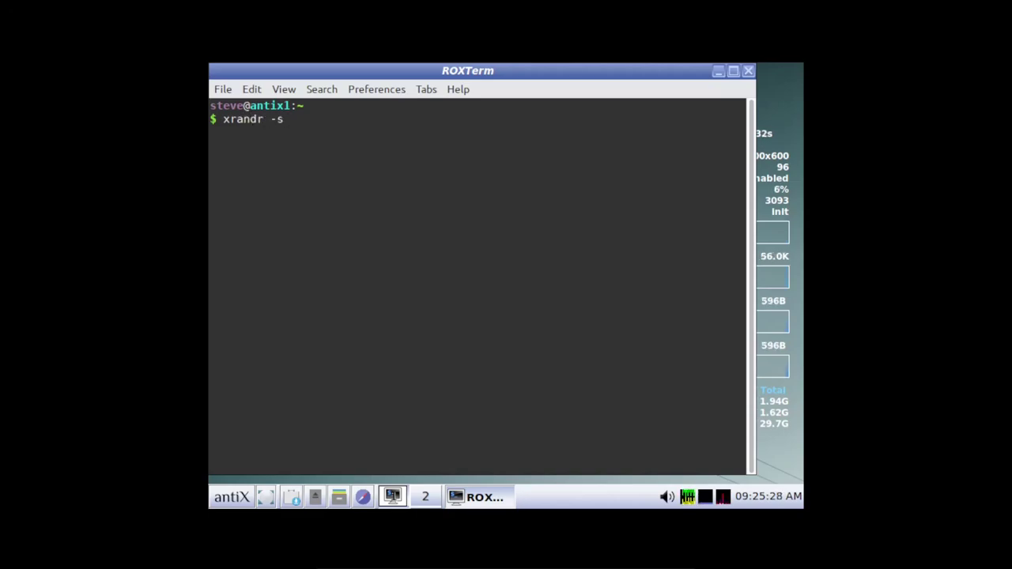
type(" 1360")
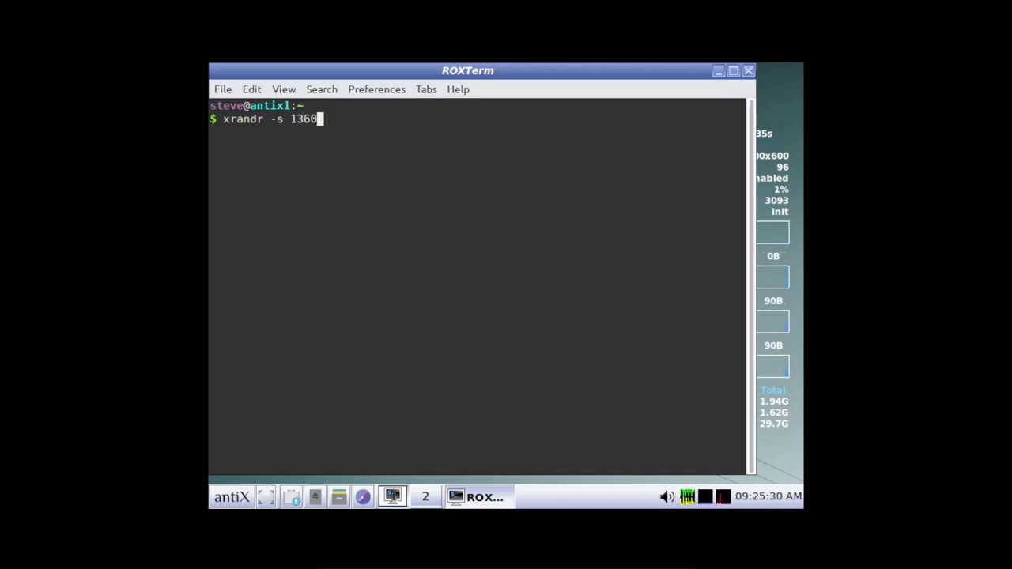
type("768")
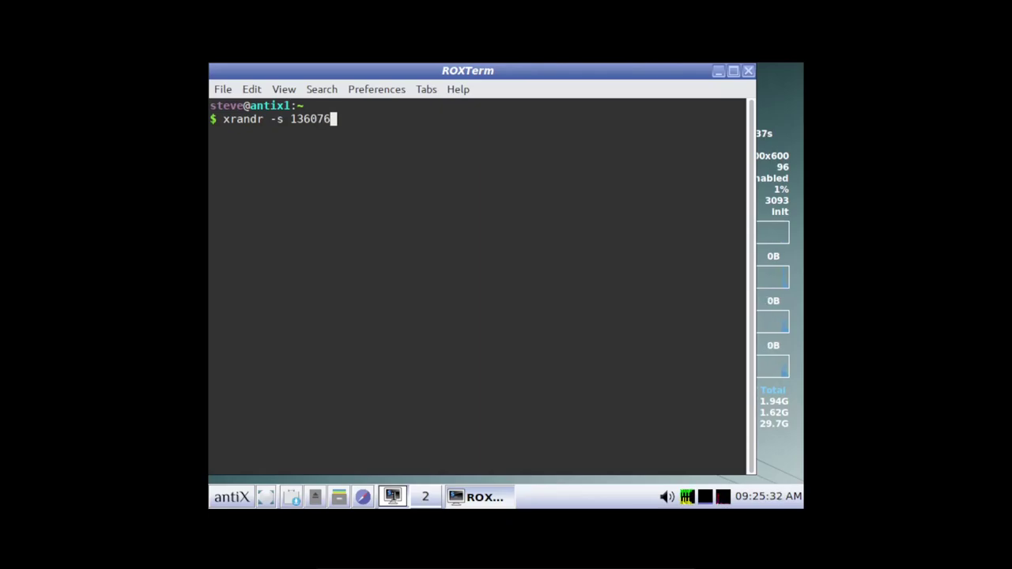
key("Left")
key("Left")
key("Left")
type("x")
key("Return")
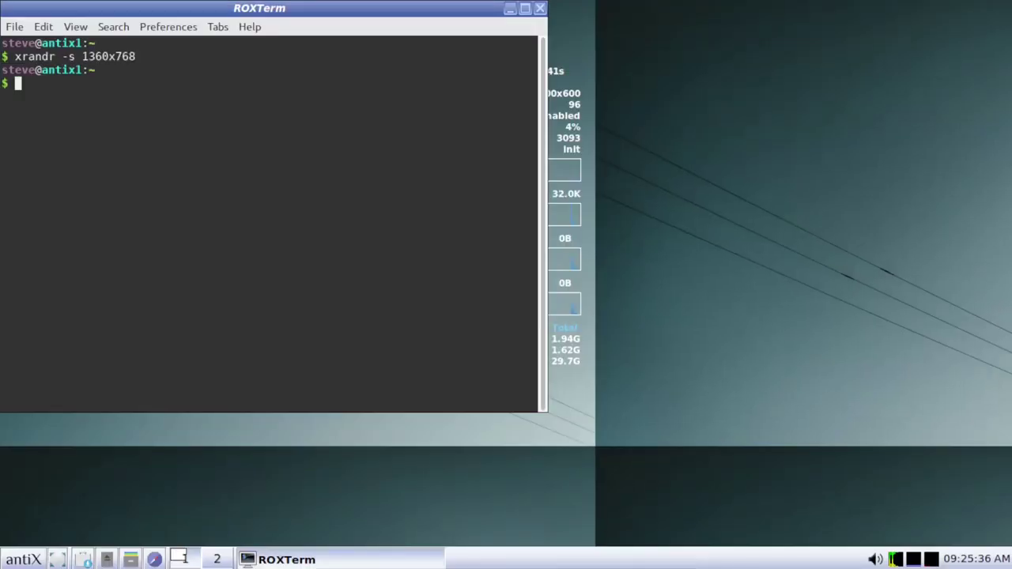
left_click(540, 9)
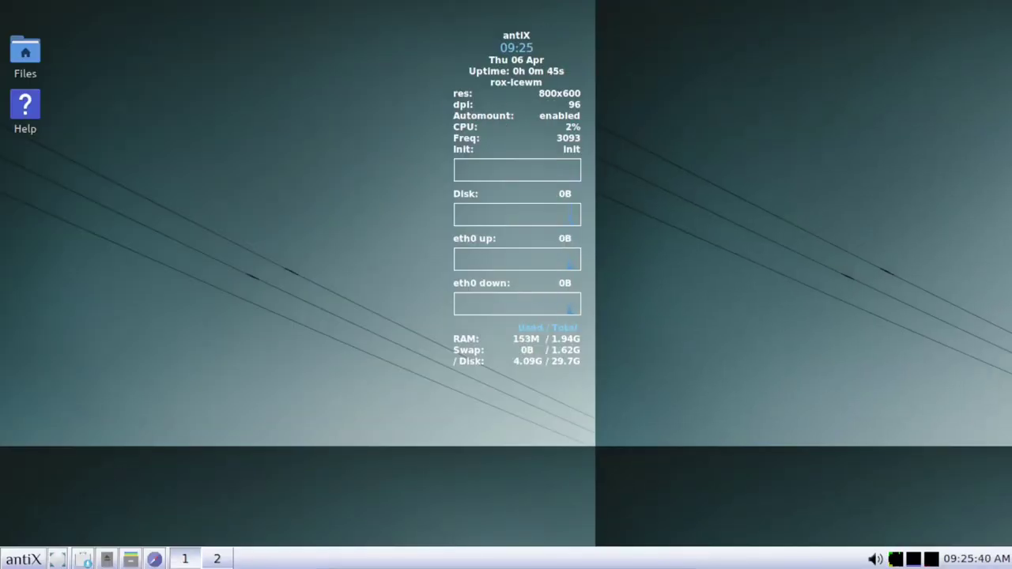
Browse the Help > antiX and Help > IceWM menu entries, then launch Control Centre.
left_click(23, 562)
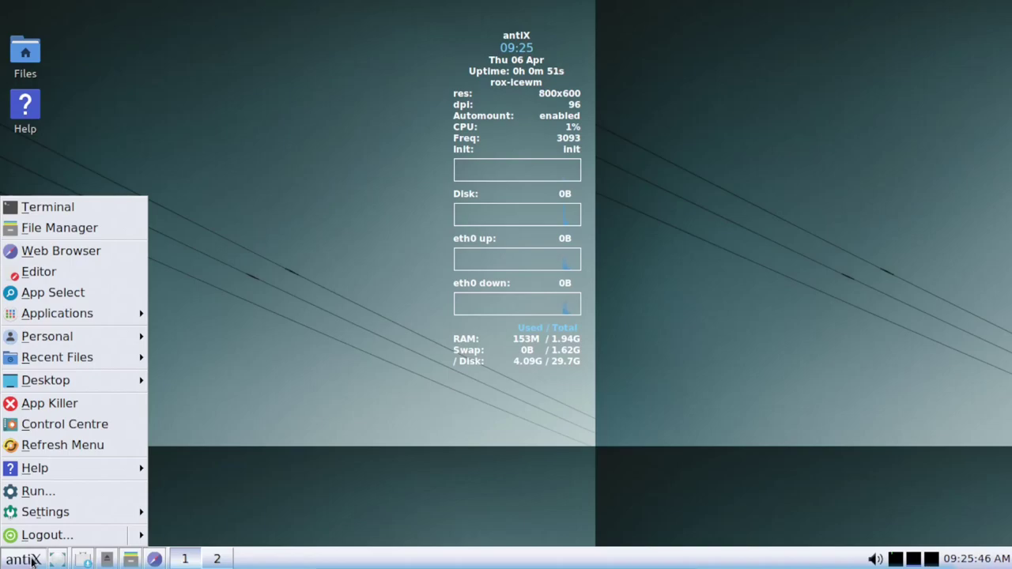
mouse_move(66, 467)
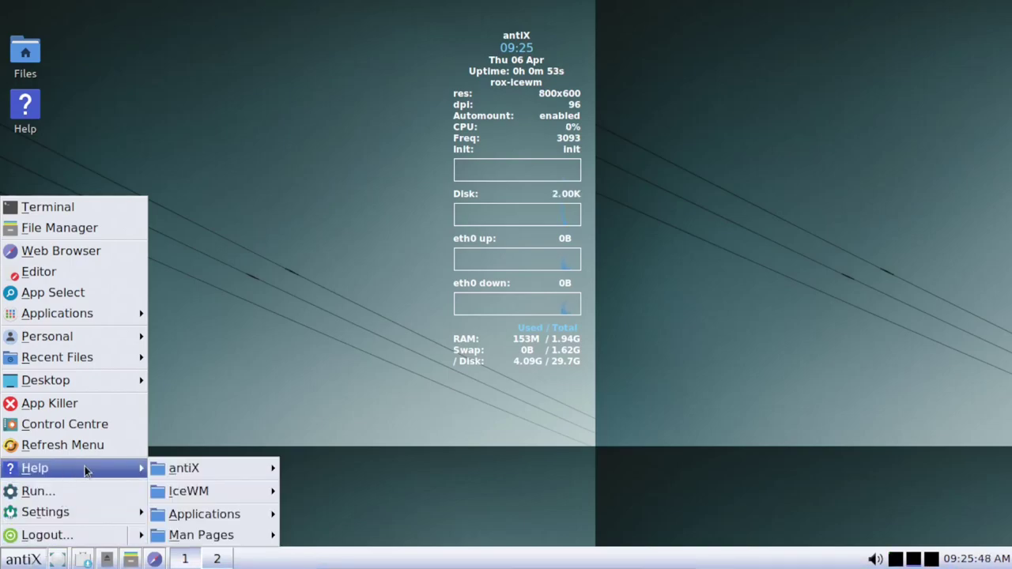
mouse_move(159, 472)
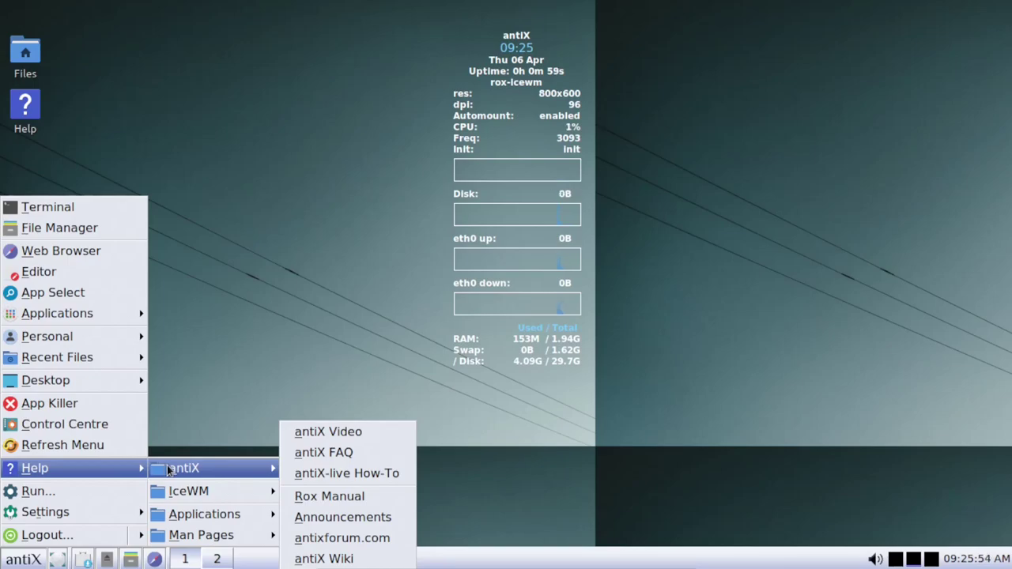
mouse_move(208, 494)
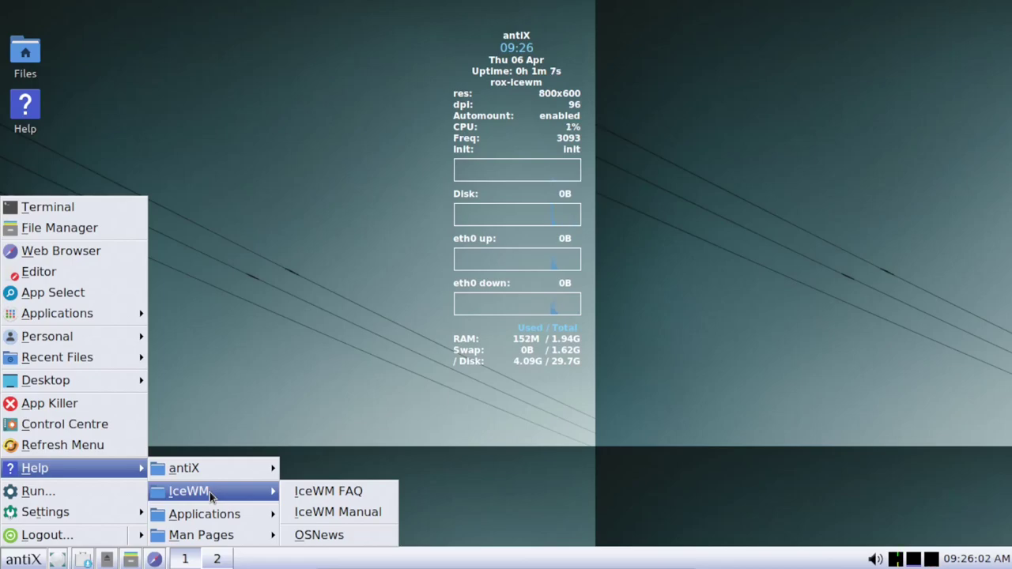
left_click(67, 427)
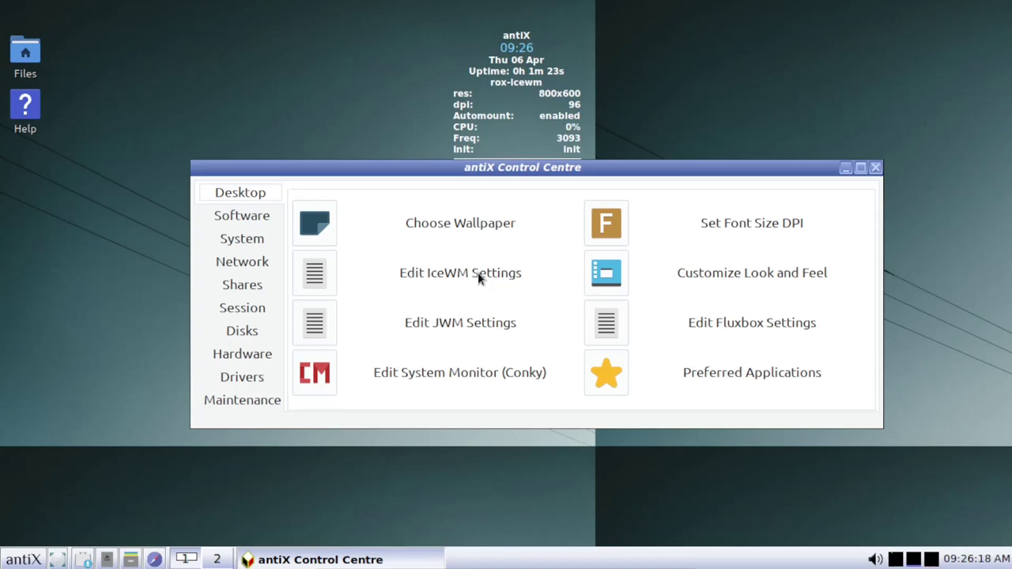
Apply the Arc-Darker widget theme in Customize Look and Feel.
left_click(611, 276)
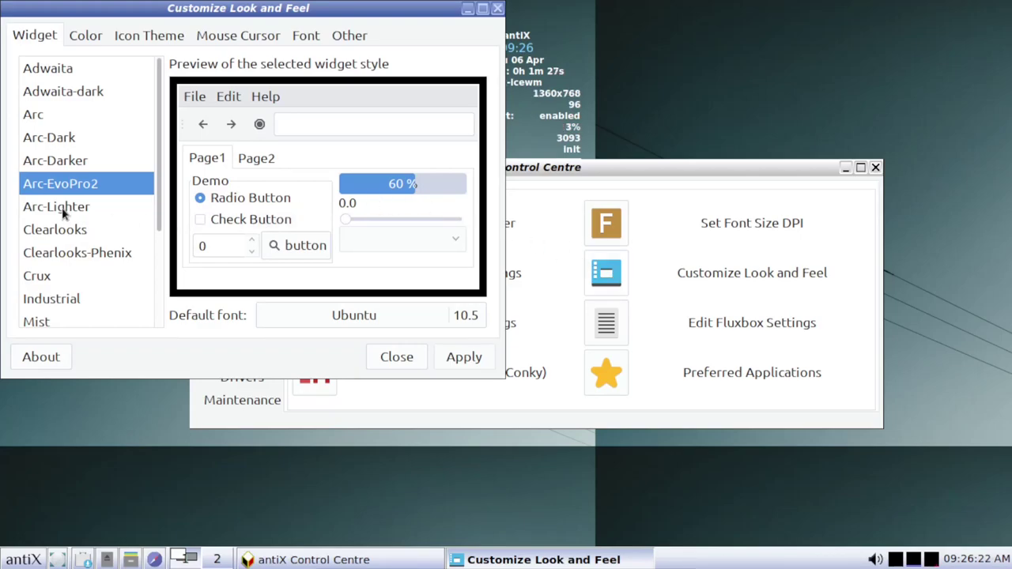
left_click(66, 162)
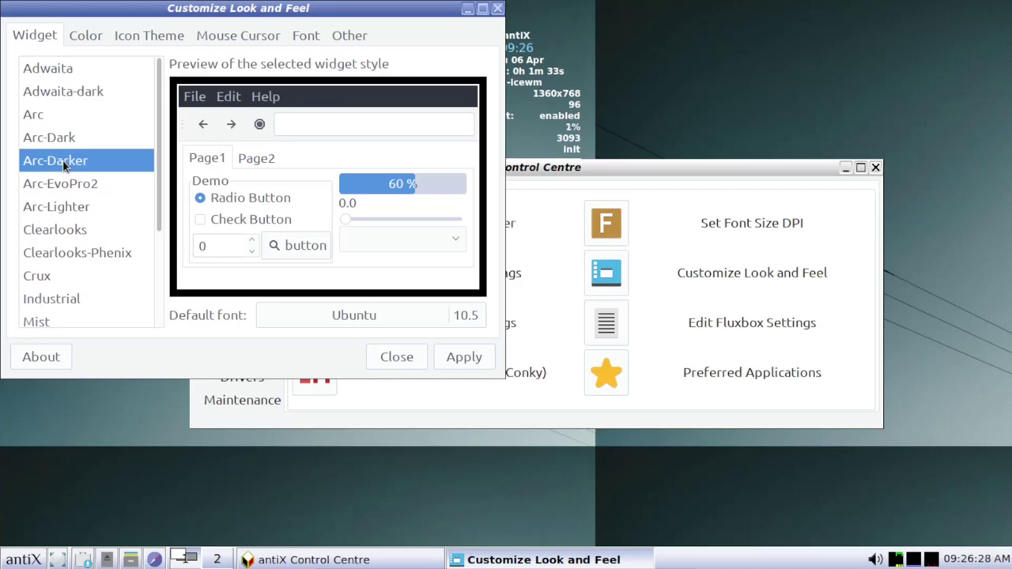
left_click(455, 358)
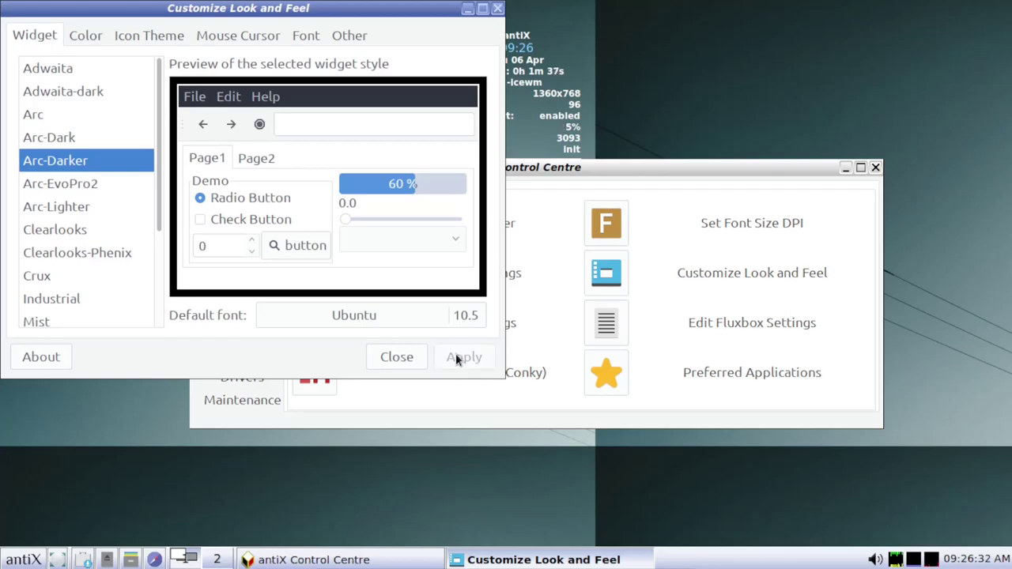
Apply the numix square antix icon theme after comparing icon themes, then close the window.
left_click(155, 39)
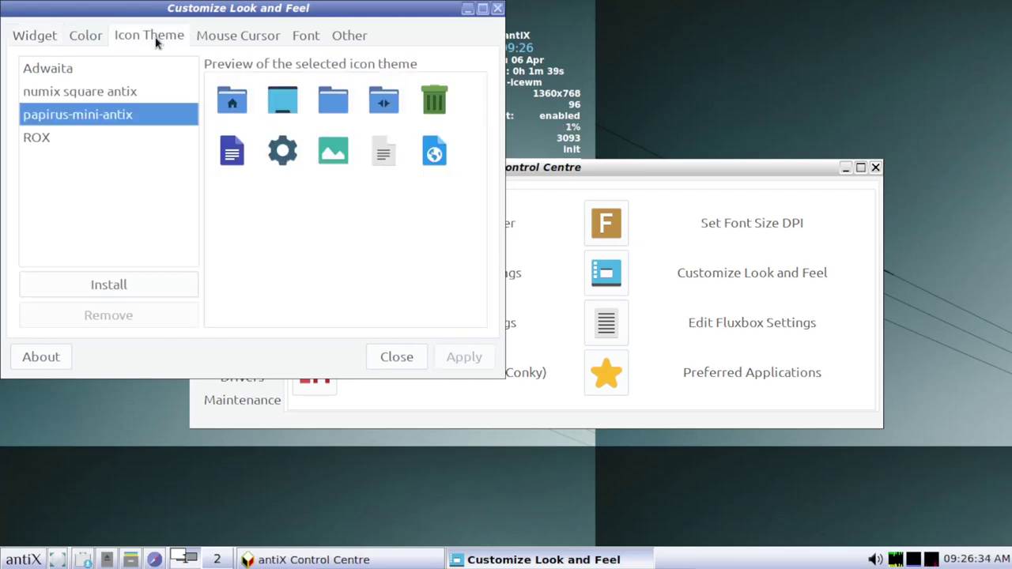
left_click(86, 36)
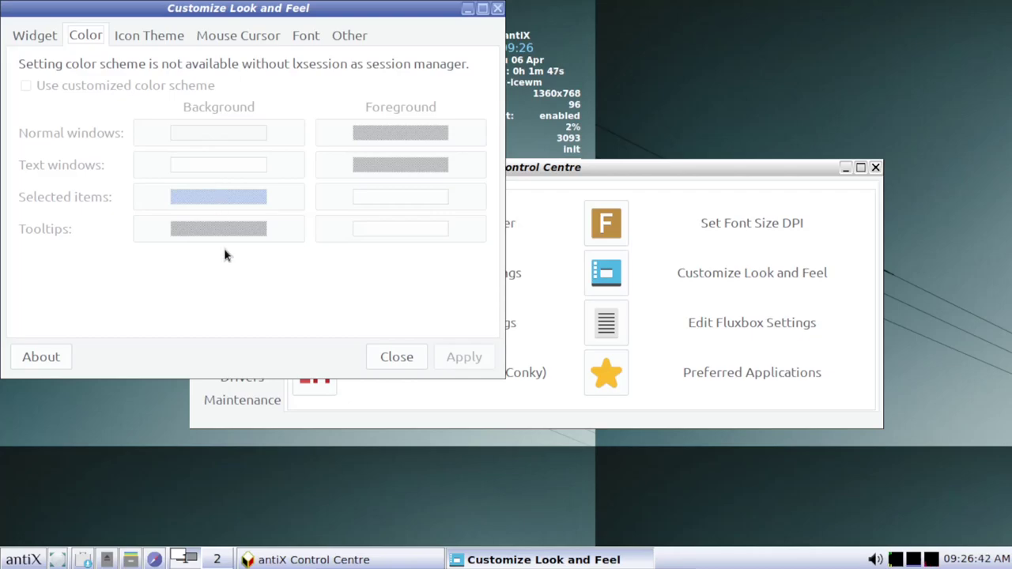
left_click(155, 33)
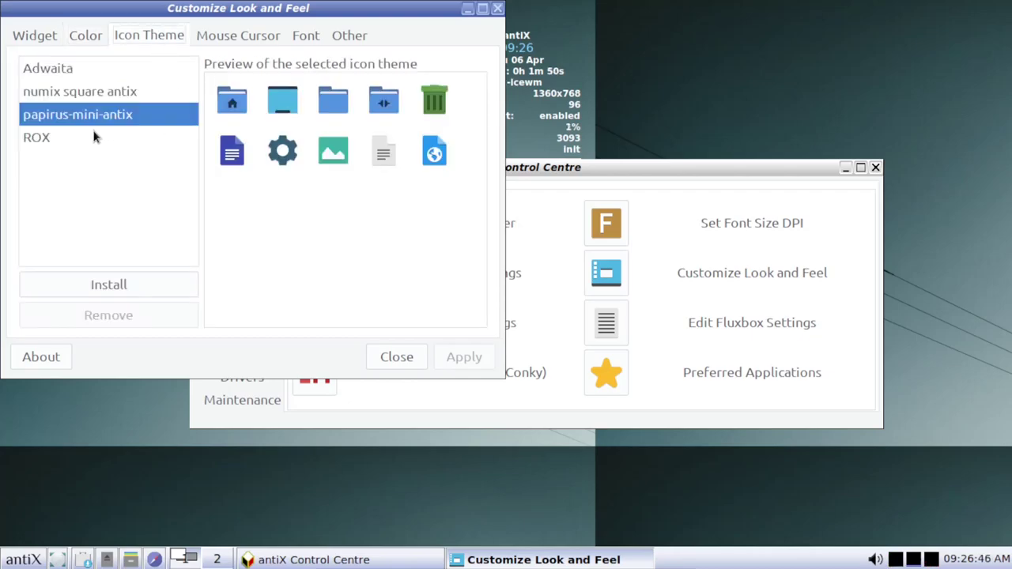
left_click(87, 114)
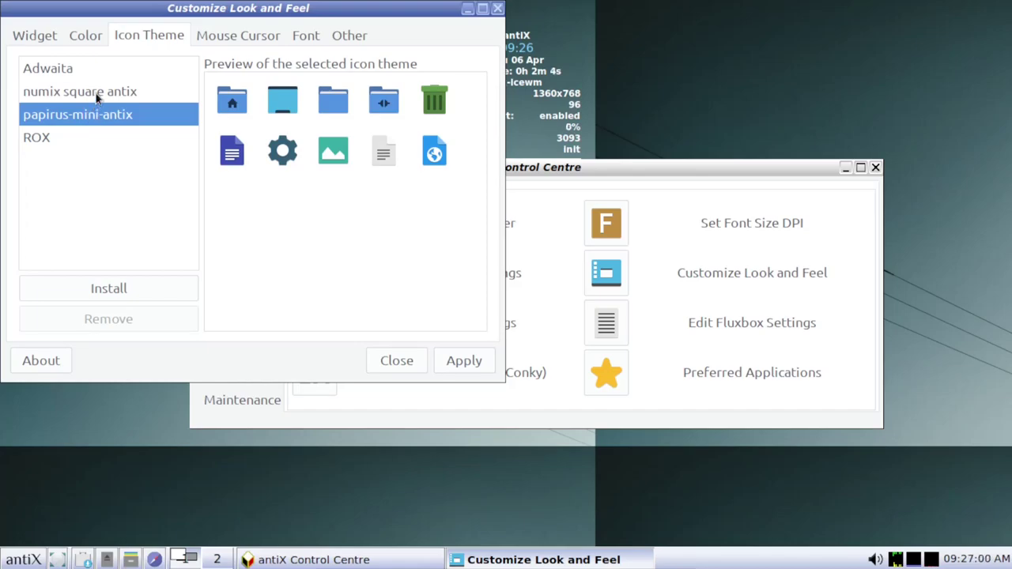
left_click(96, 93)
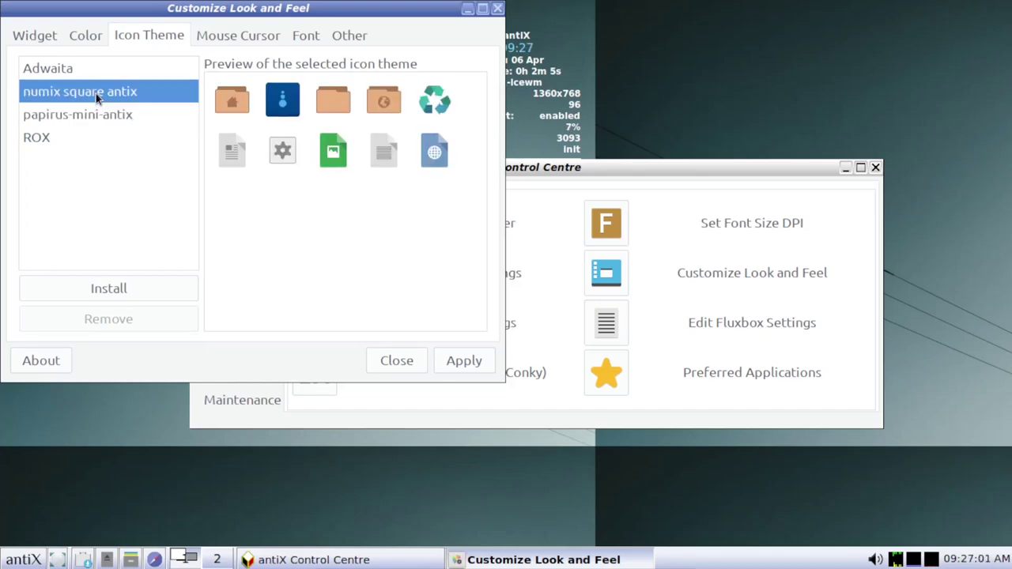
left_click(466, 362)
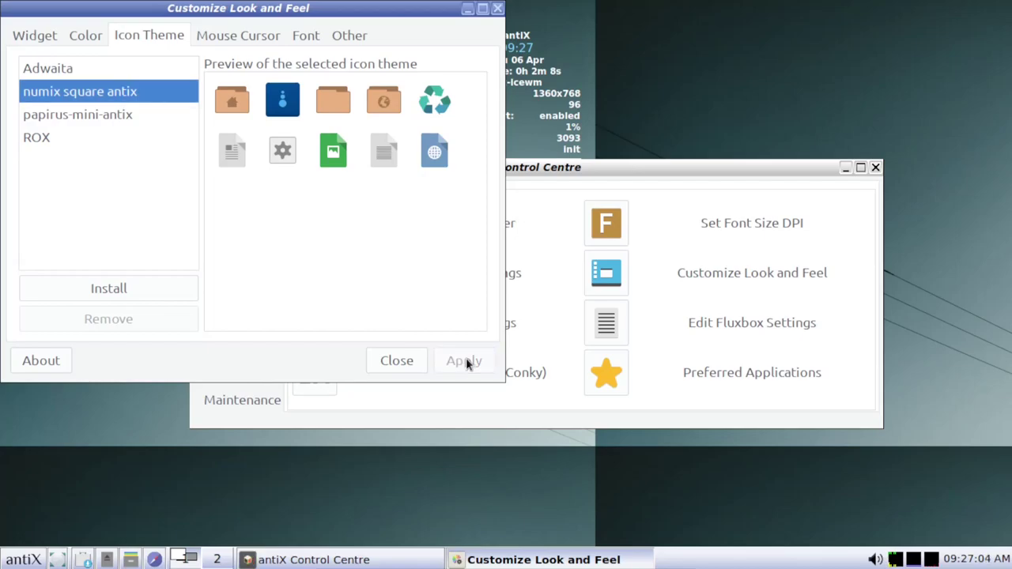
left_click(497, 8)
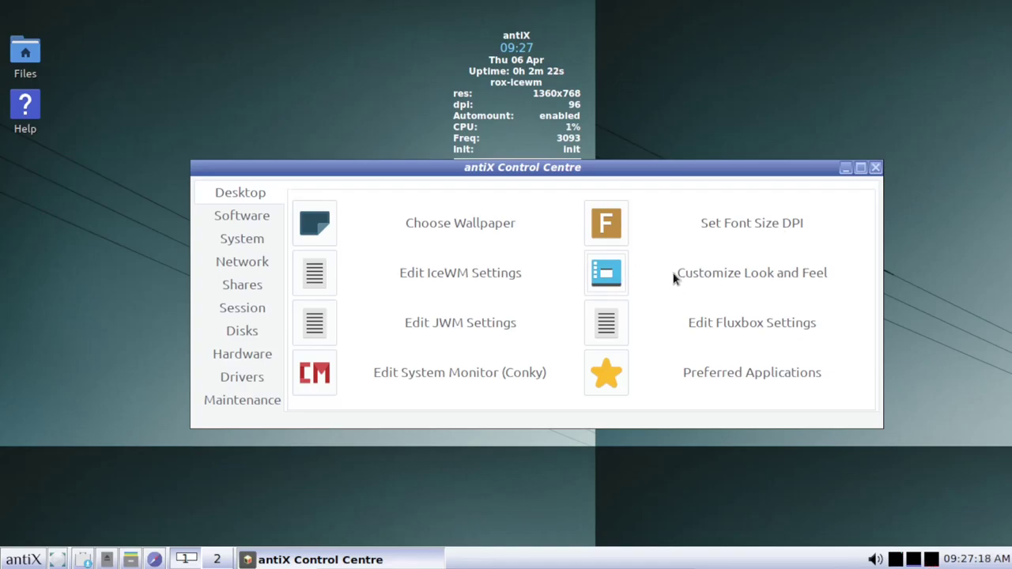
Maximize Control Centre and apply the Adwaita-dark theme in Customize Look and Feel.
left_click(860, 167)
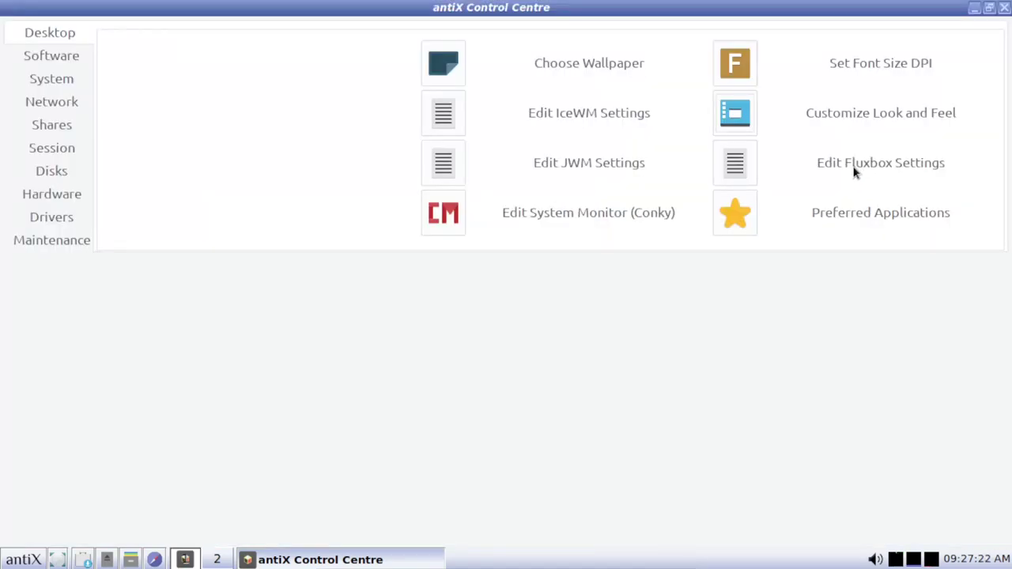
left_click(735, 112)
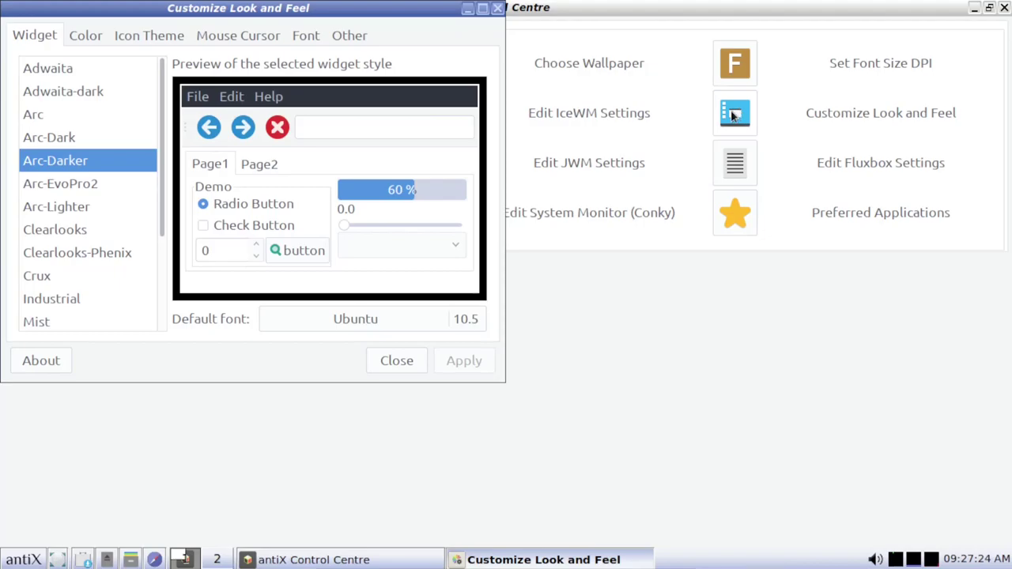
left_click(52, 98)
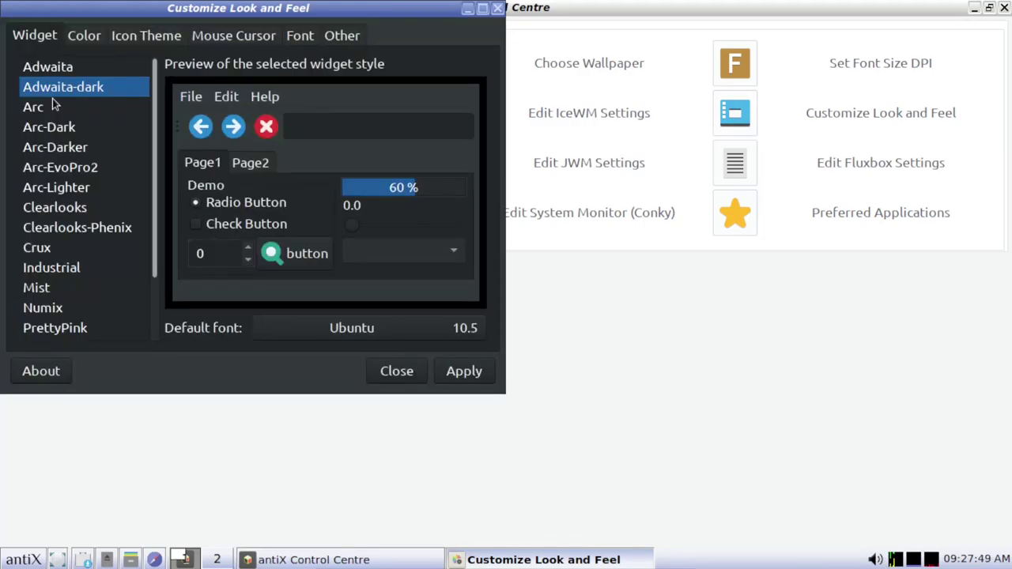
left_click(474, 373)
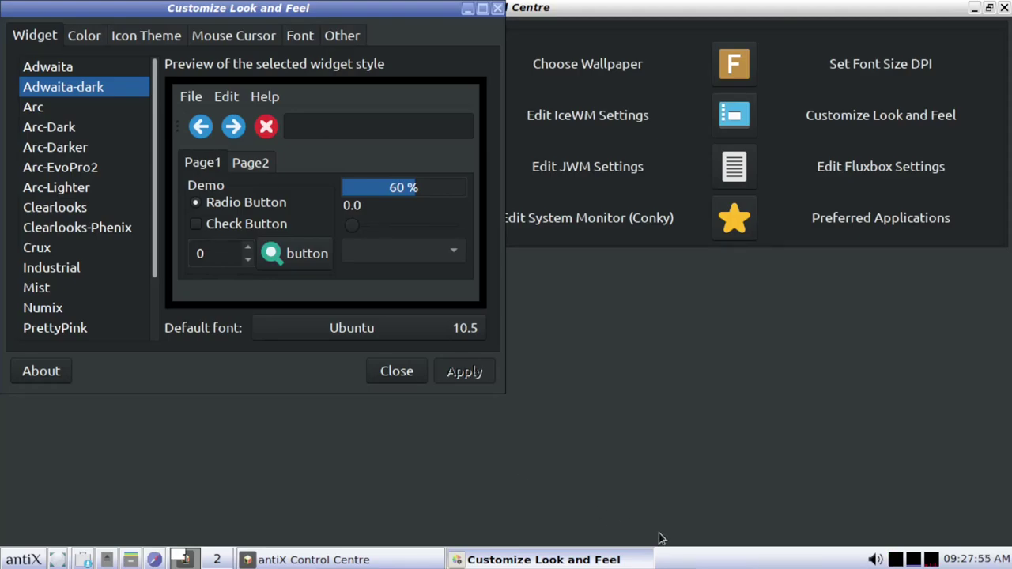
Dismiss the taskbar menu, then close Customize Look and Feel and the Control Centre.
right_click(729, 560)
key("Up")
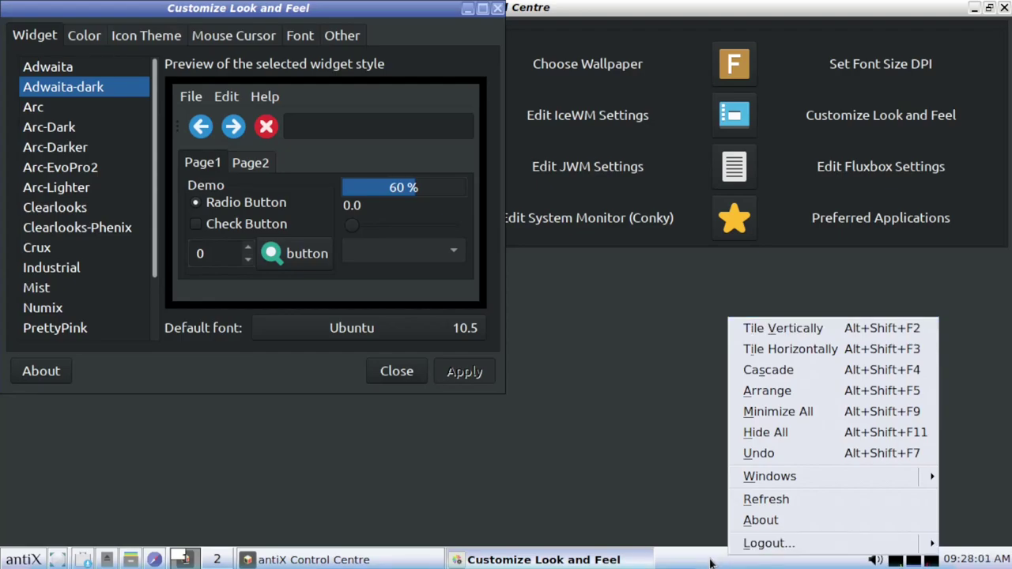
key("Escape")
right_click(710, 561)
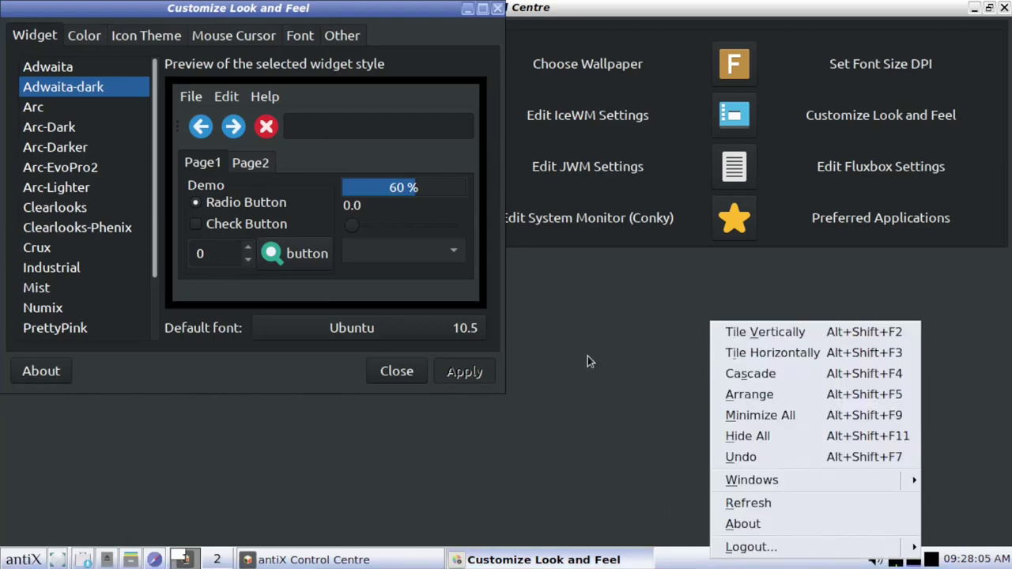
left_click(497, 12)
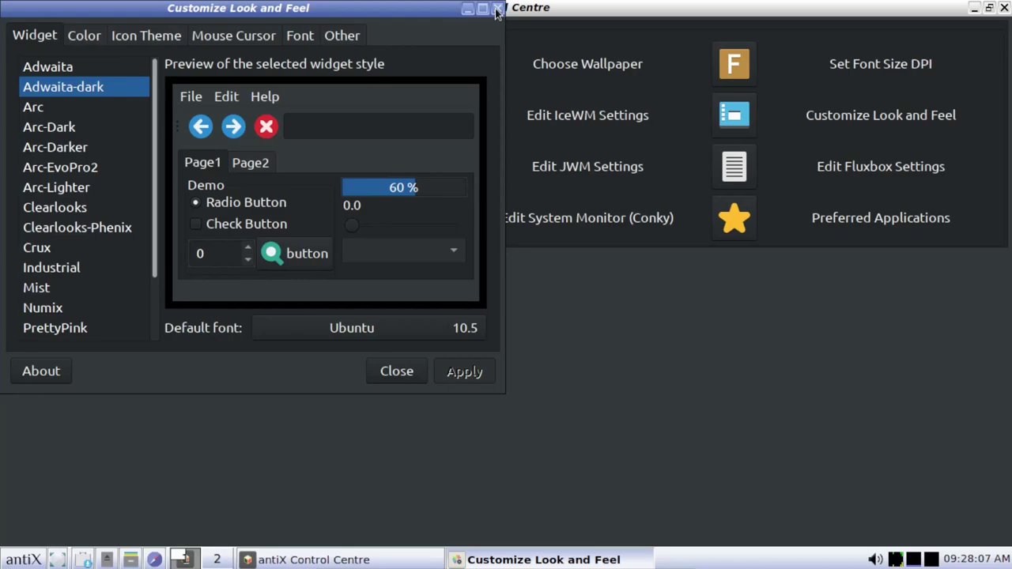
left_click(497, 13)
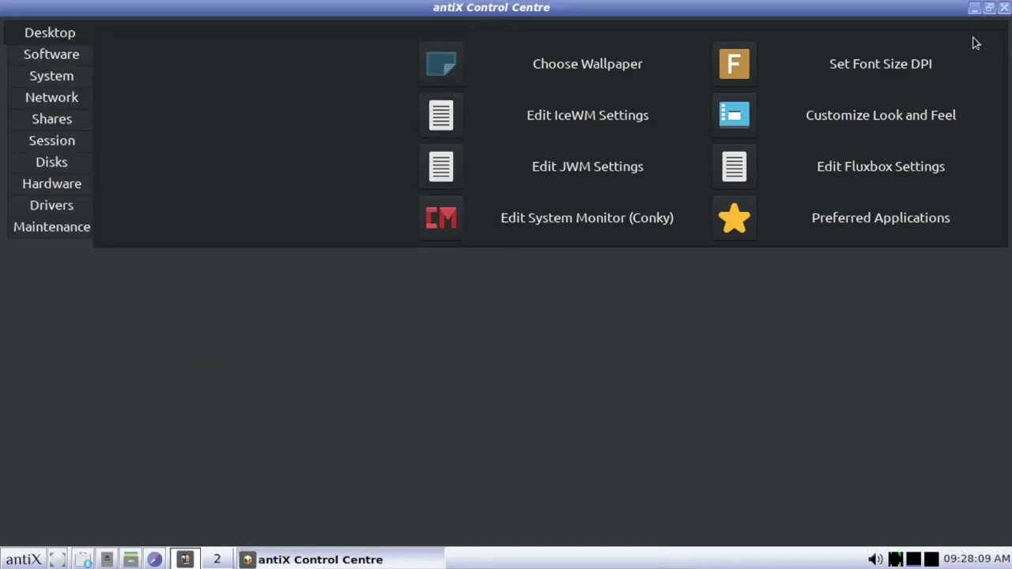
left_click(1005, 7)
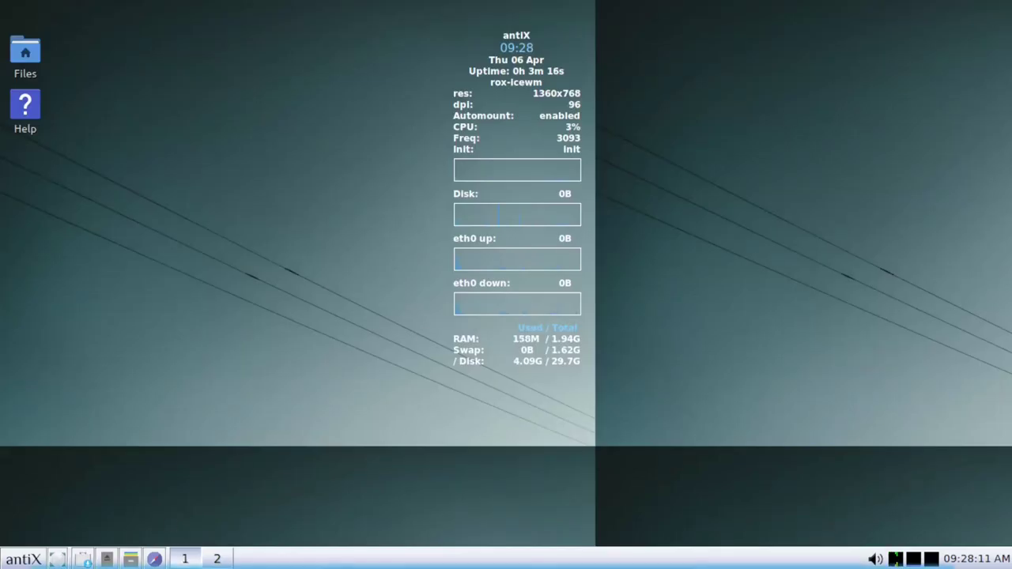
Choose Desktop > Other Desktops > Rox-Fluxbox from the antiX menu after browsing Help.
left_click(26, 558)
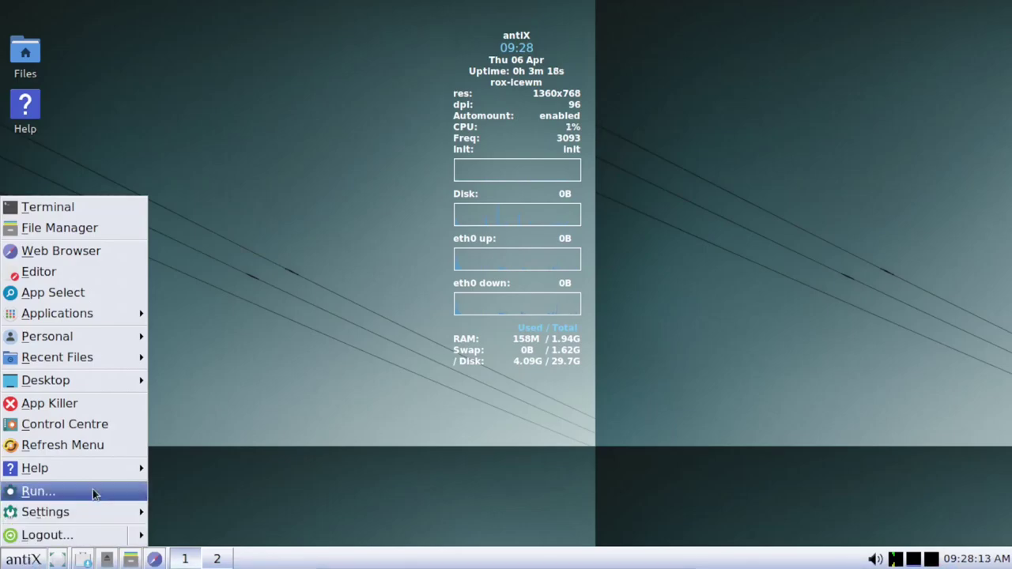
mouse_move(98, 462)
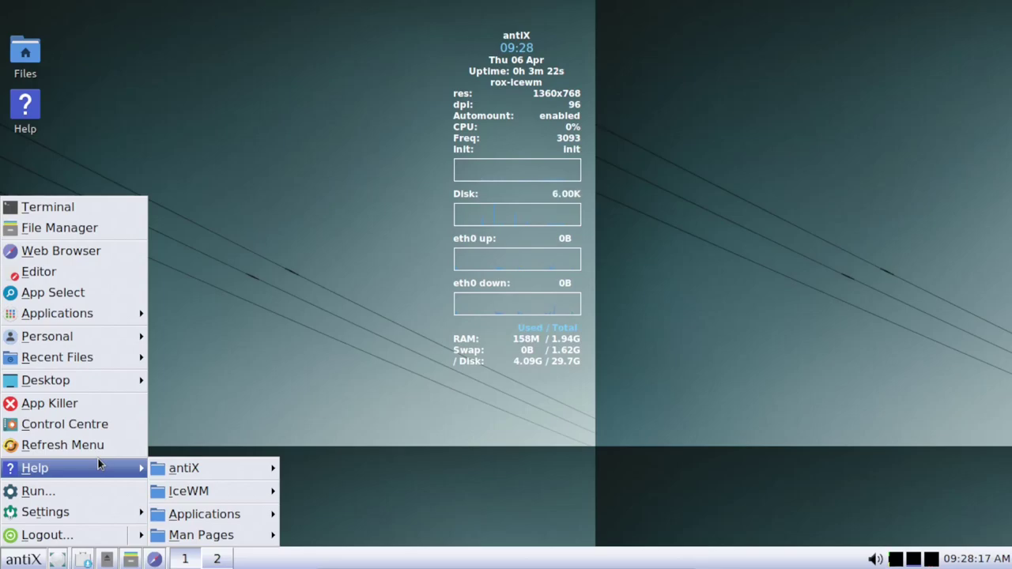
mouse_move(199, 477)
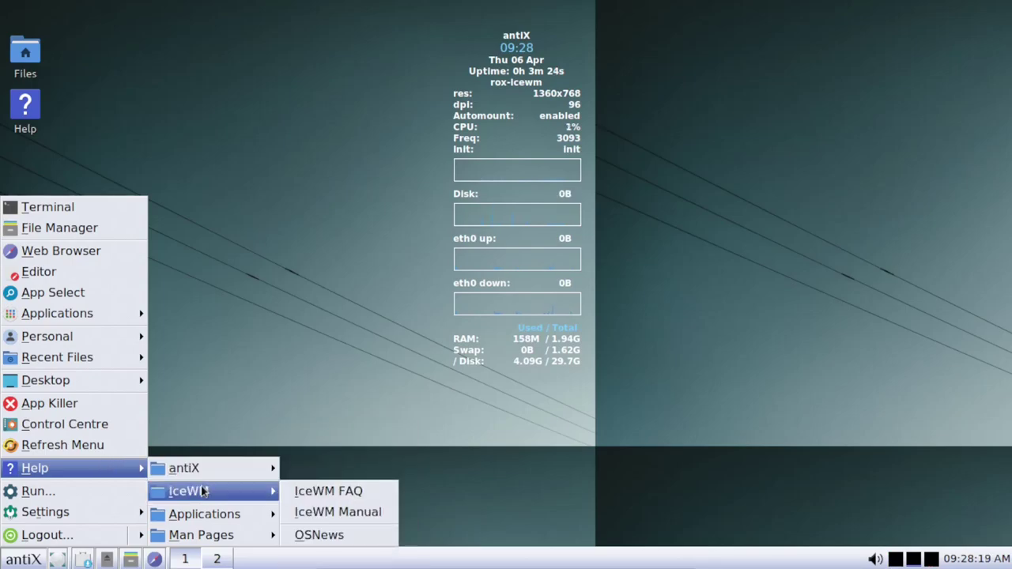
mouse_move(87, 381)
mouse_move(283, 382)
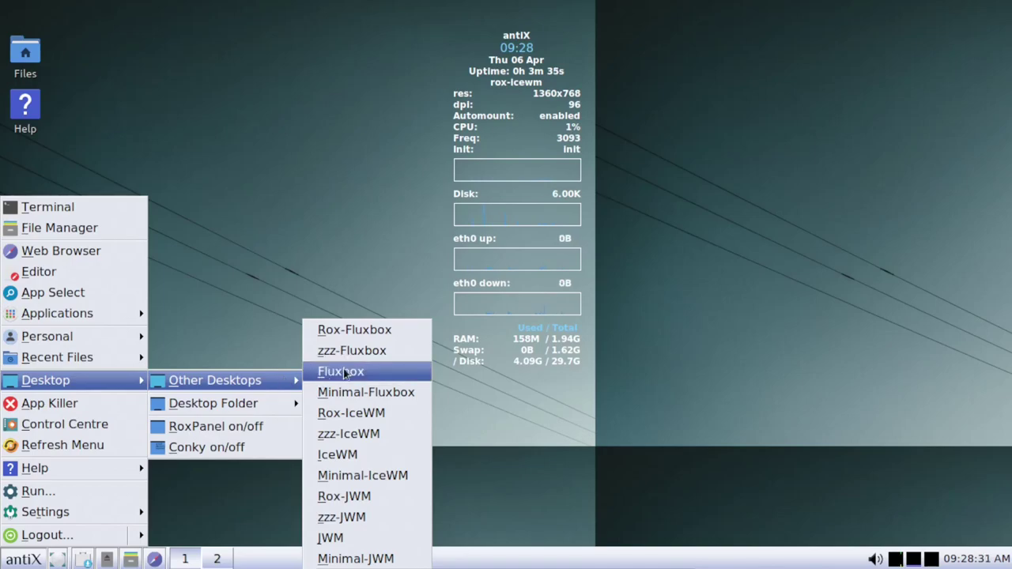
left_click(367, 333)
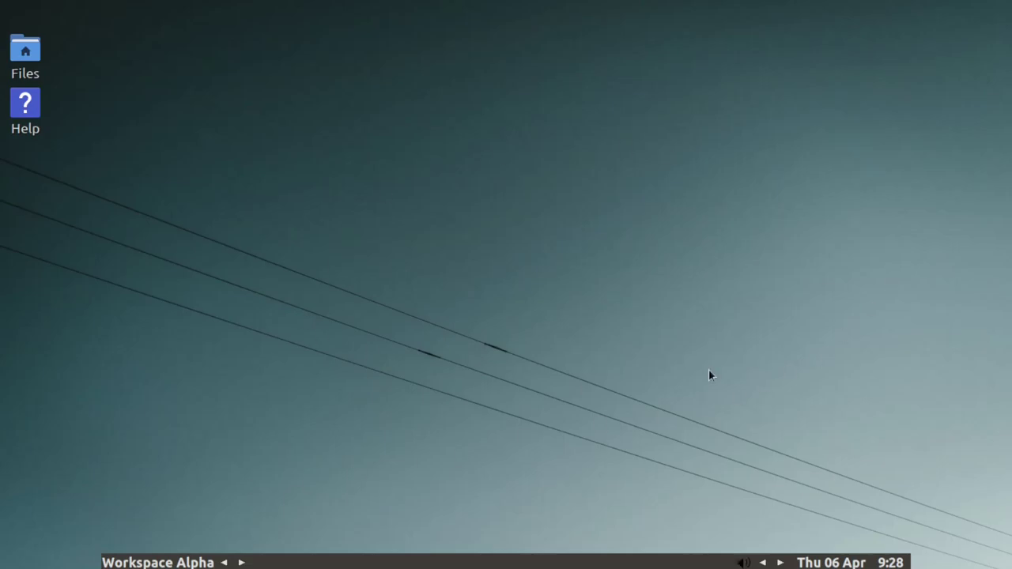
Preview Numix-Large under the root menu's Fluxbox Styles, then apply BlueDay-Medium.
right_click(208, 360)
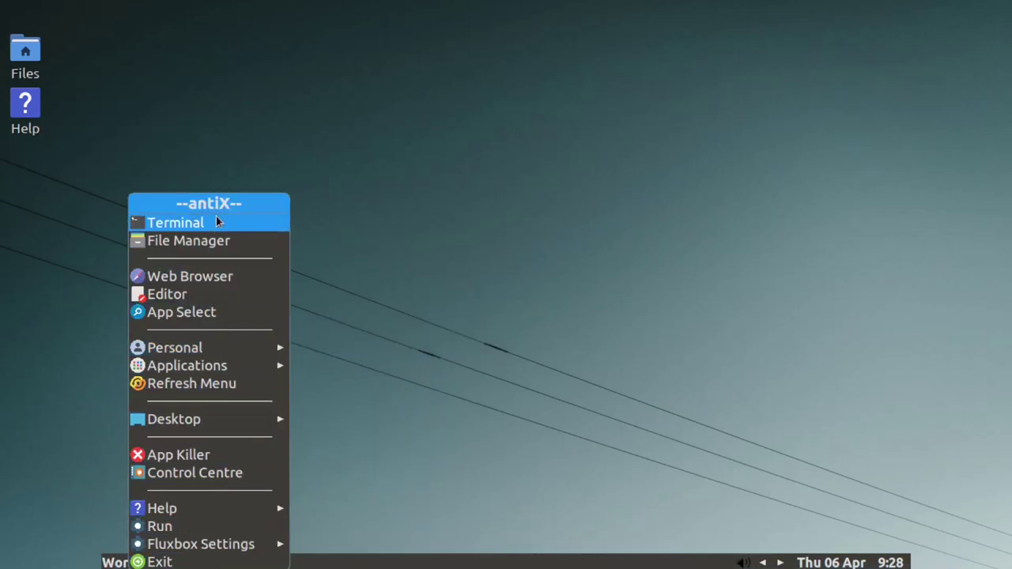
right_click(467, 256)
right_click(691, 164)
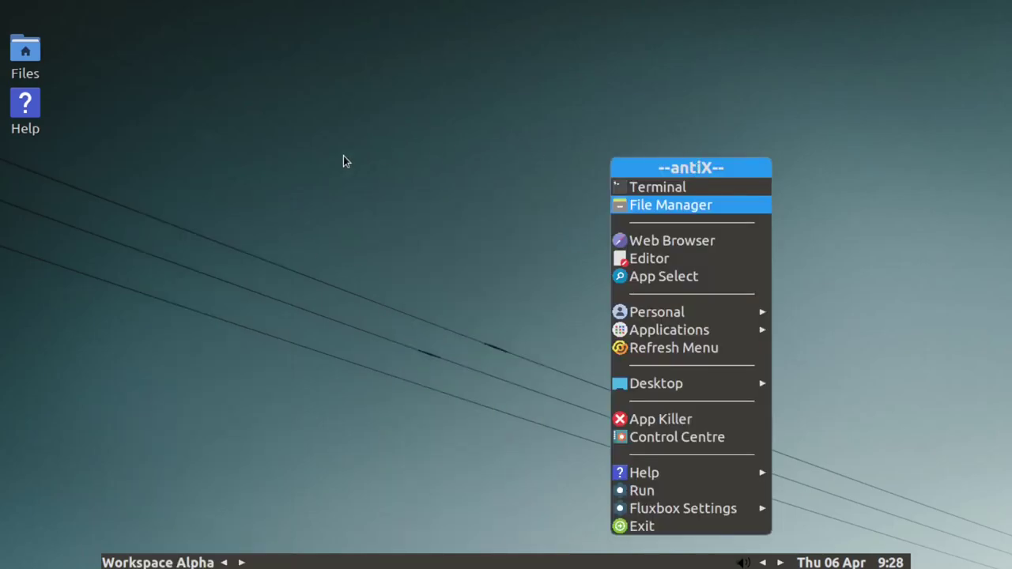
right_click(338, 158)
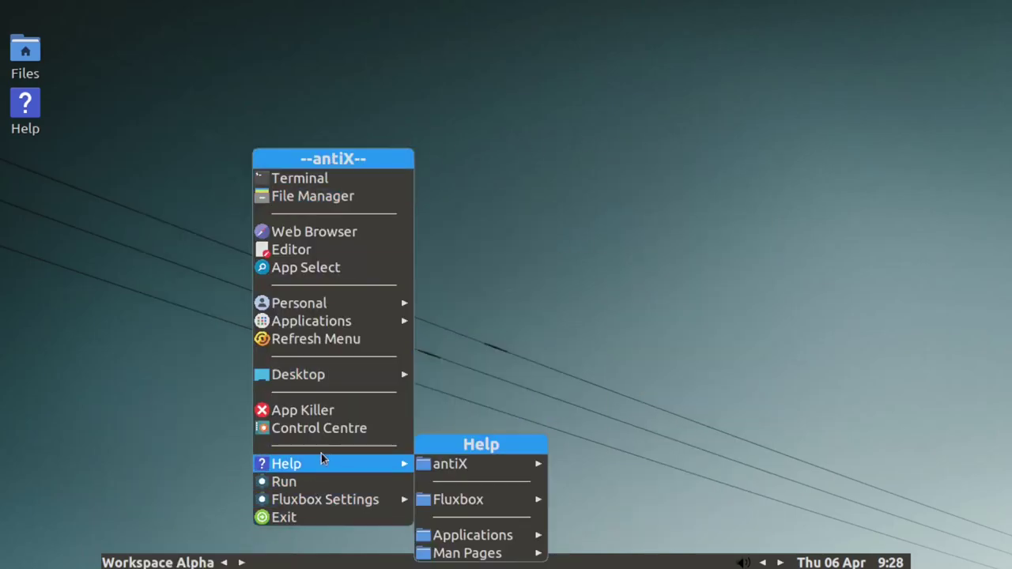
mouse_move(327, 500)
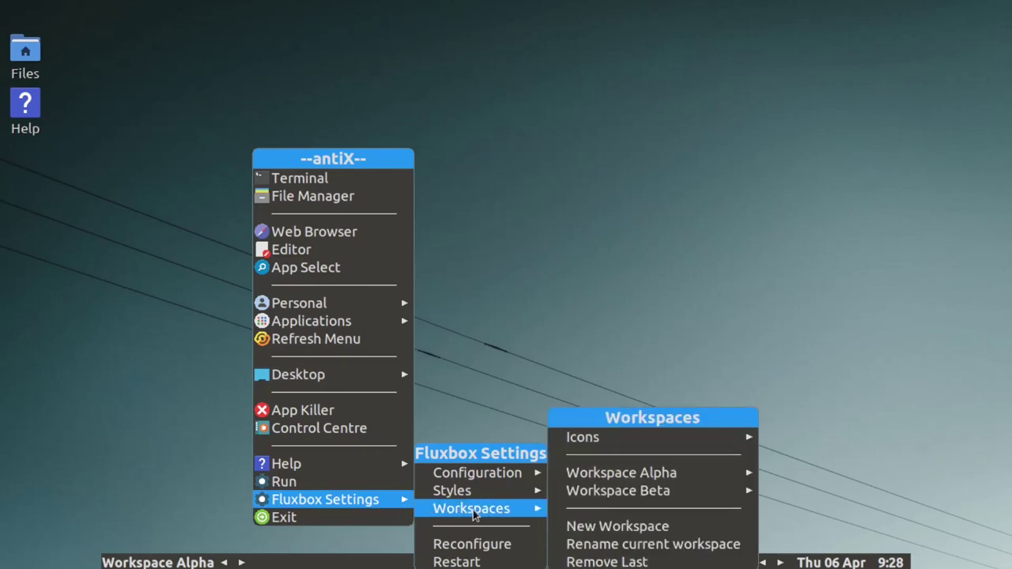
mouse_move(483, 496)
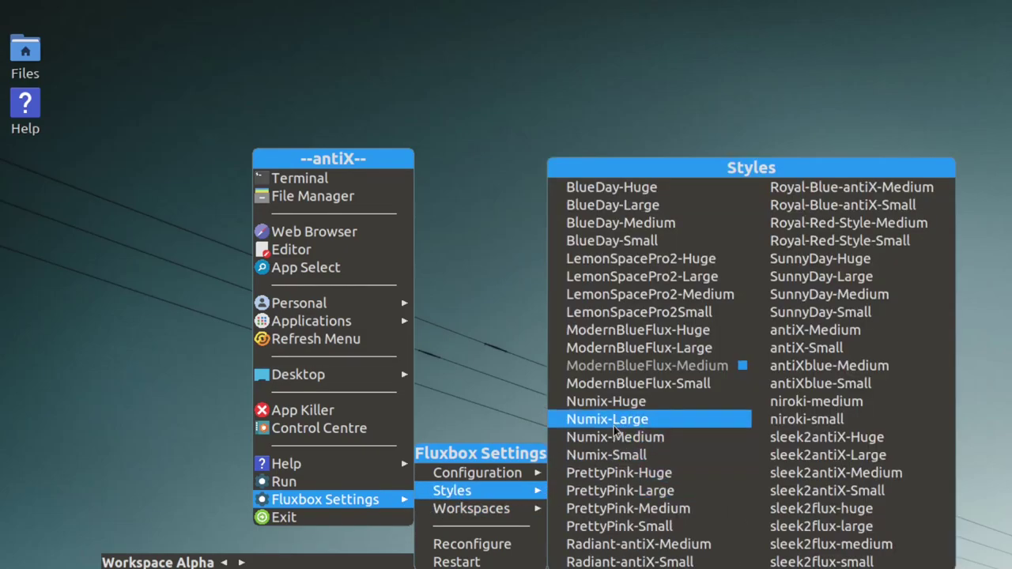
left_click(616, 421)
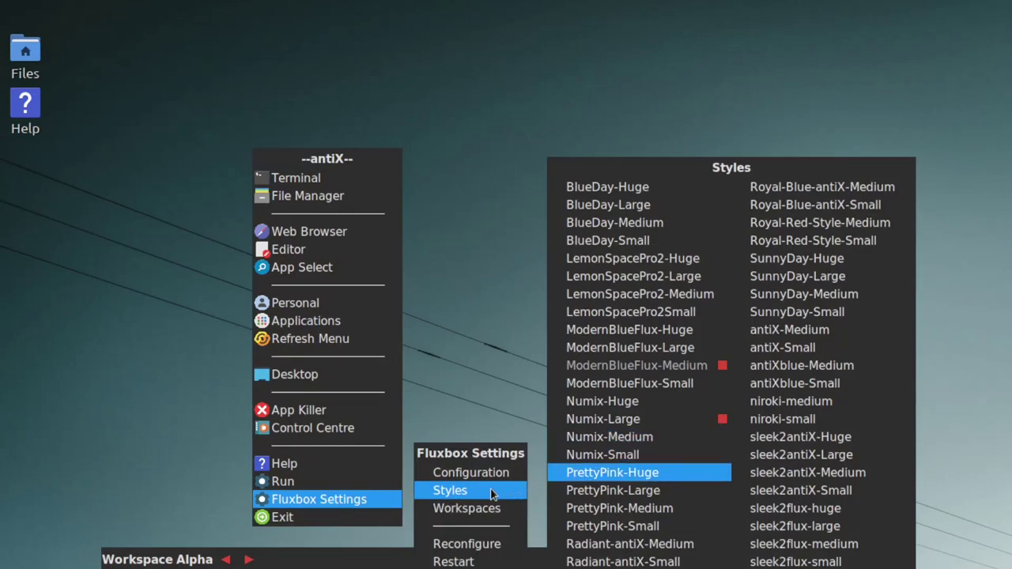
left_click(633, 225)
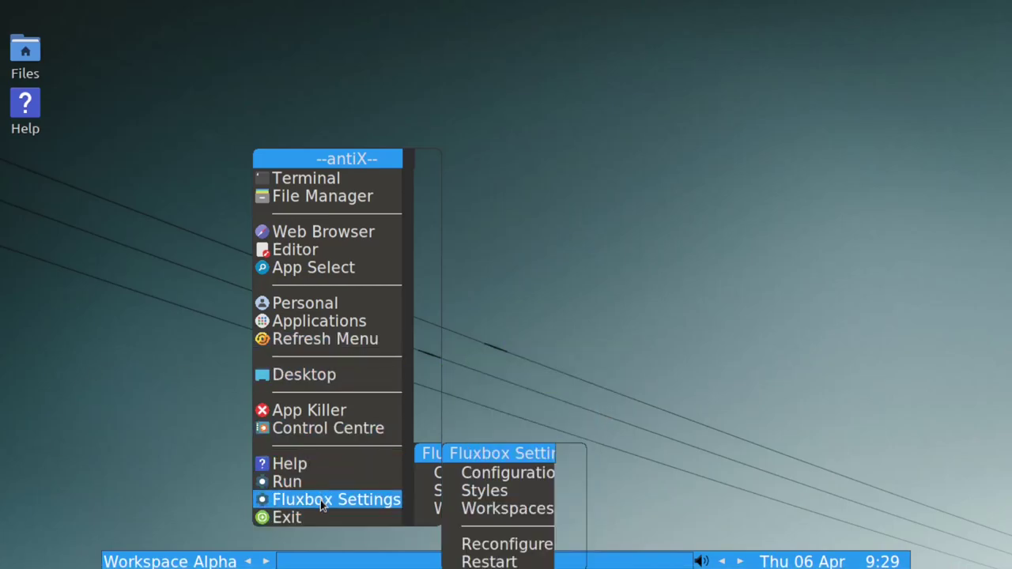
Run 'sudo apt update && sudo apt upgrade' in a terminal and enter the sudo password.
left_click(345, 182)
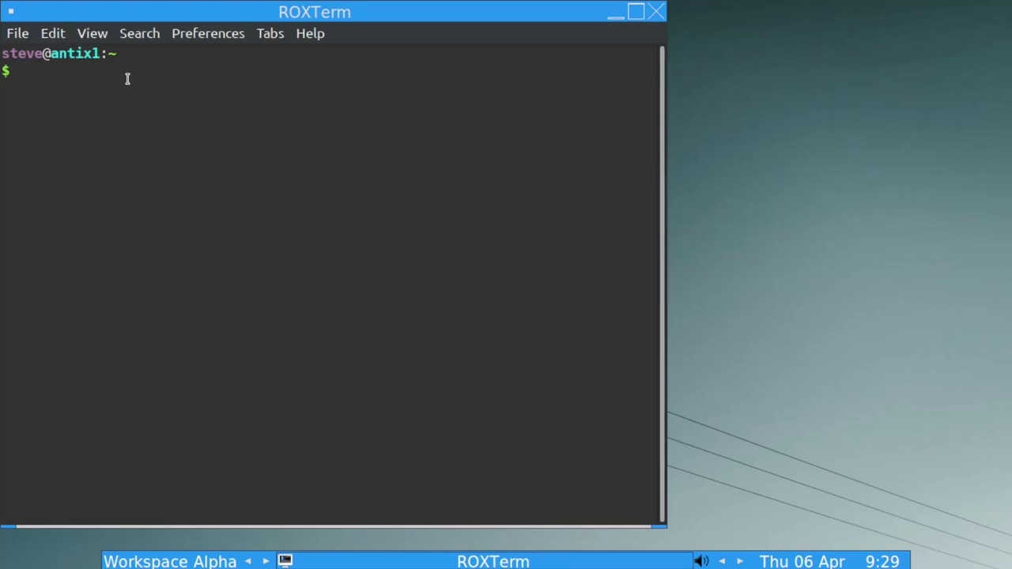
type("sudo apt")
type("update &&")
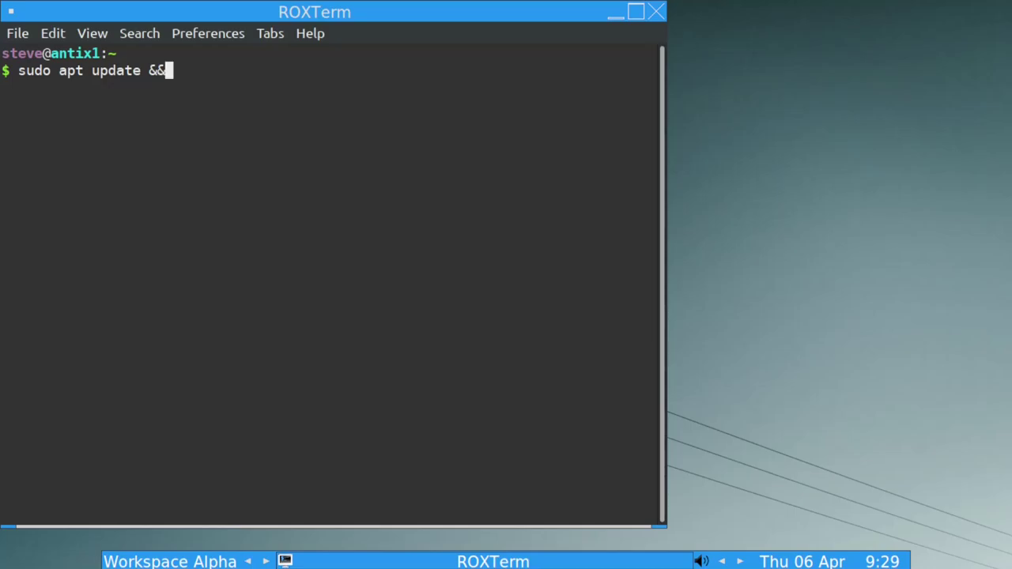
type("sudo apt ")
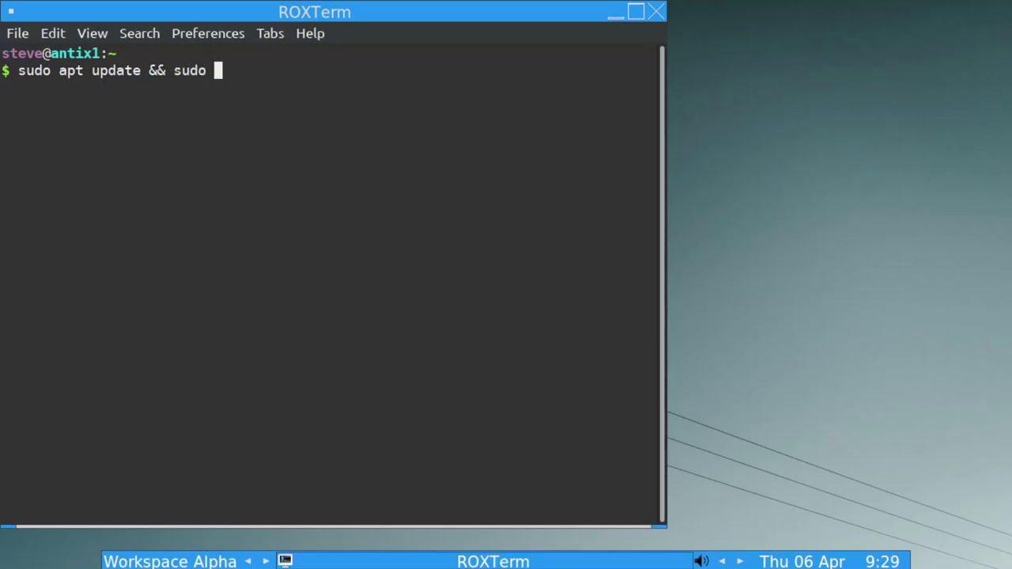
type("inst")
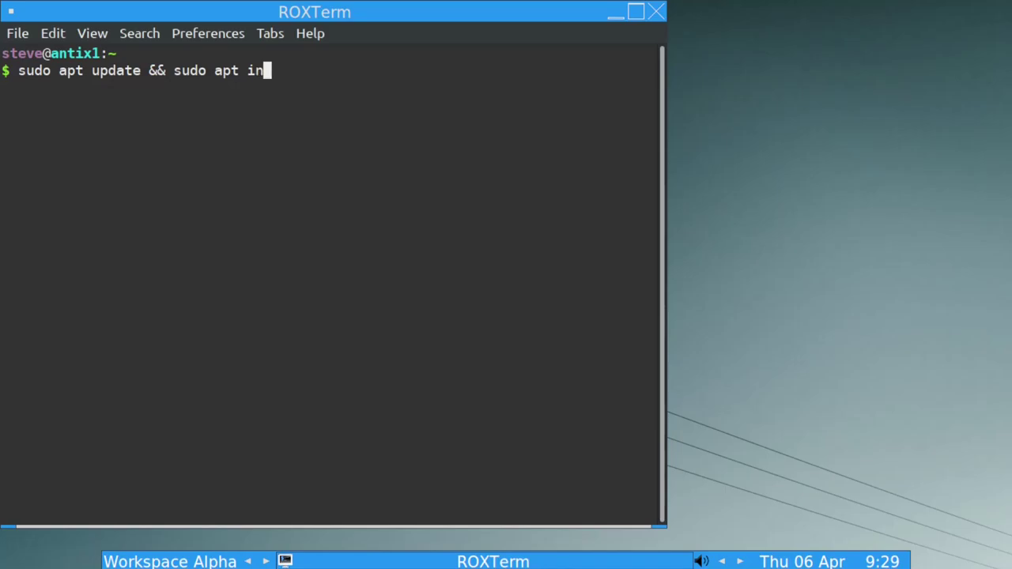
key("BackSpace")
key("BackSpace")
key("BackSpace")
key("BackSpace")
key("BackSpace")
type("upgrade")
key("Return")
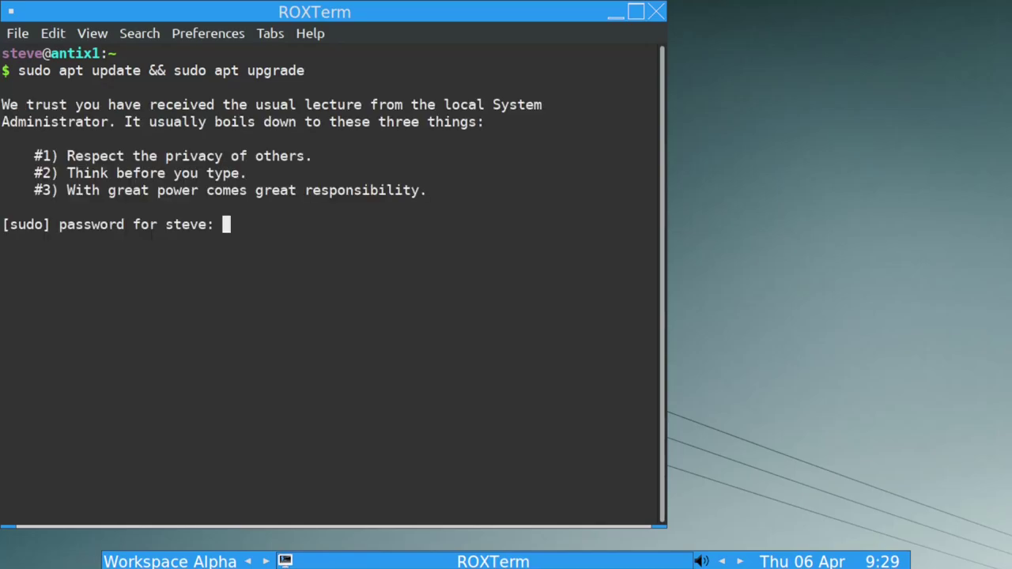
key("Return")
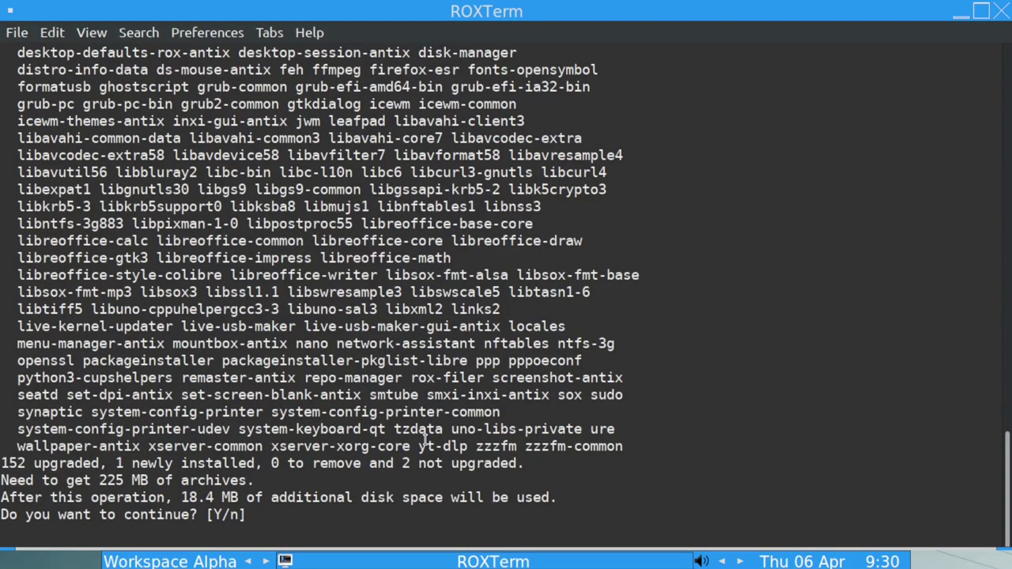
Answer y to download and install the 152 package upgrades.
type("y")
key("Return")
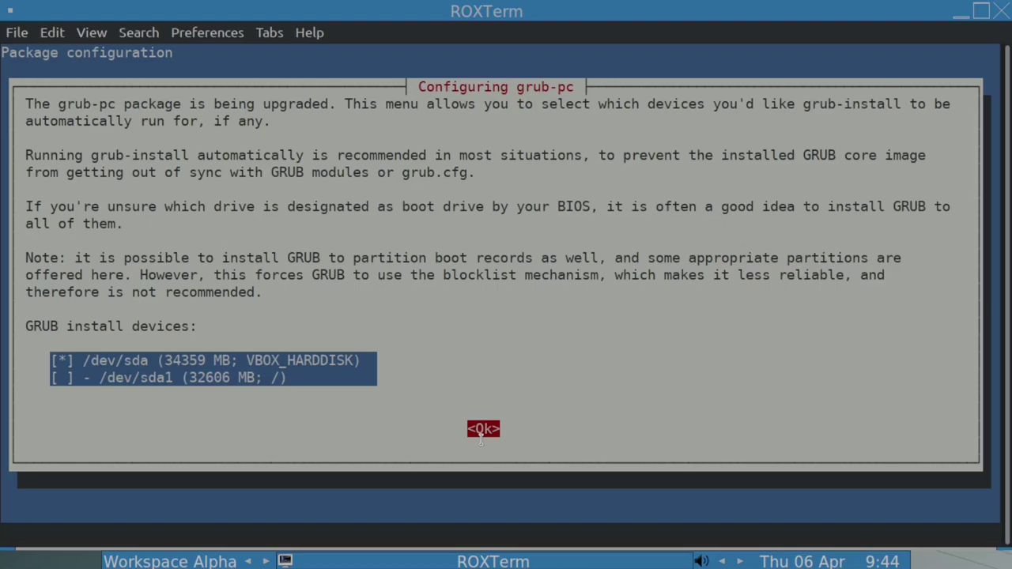
Keep GRUB on /dev/sda and accept the maintainer's new icewm and jwm menu configs.
key("Return")
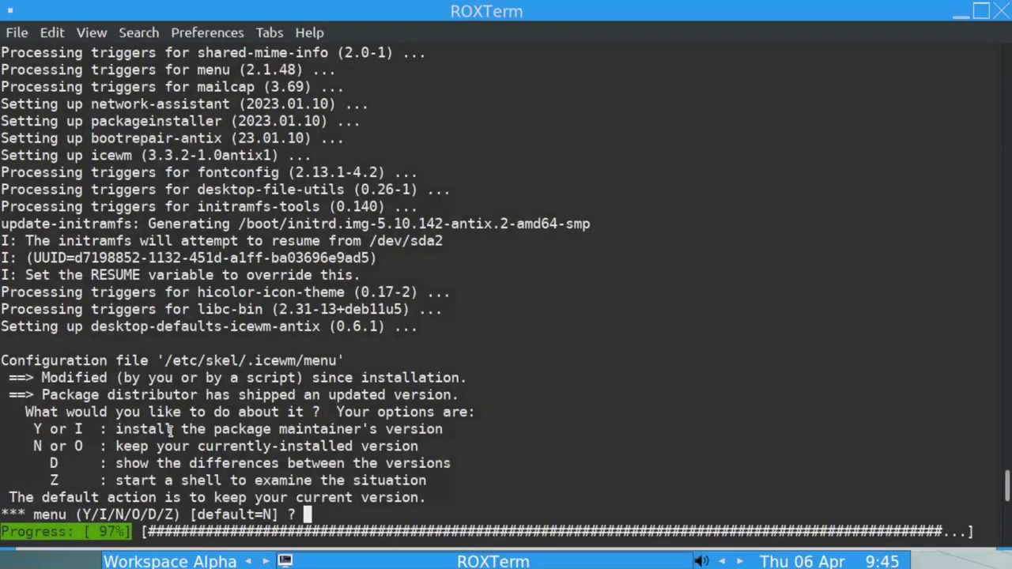
type("y")
key("Return")
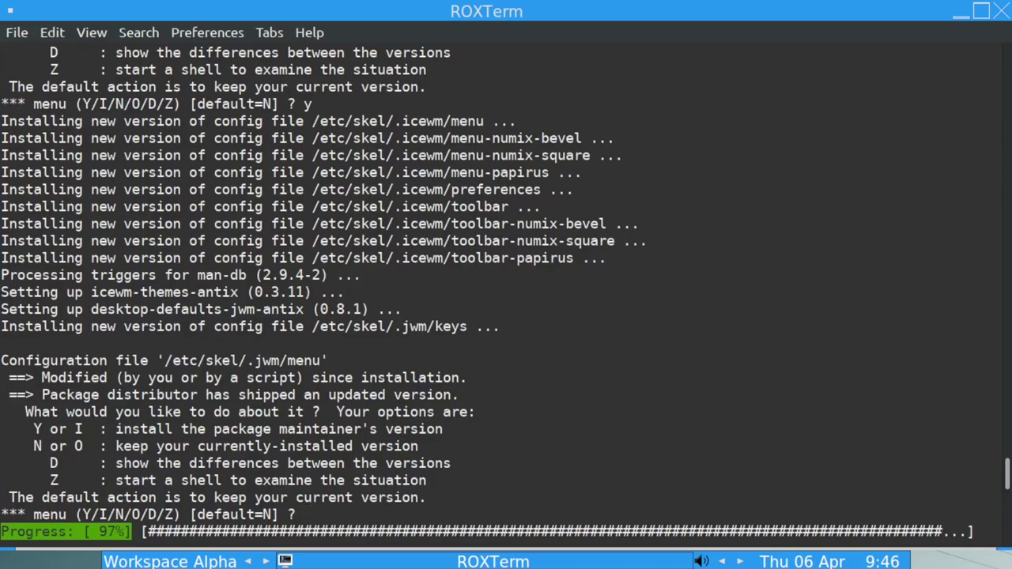
type("y")
key("Return")
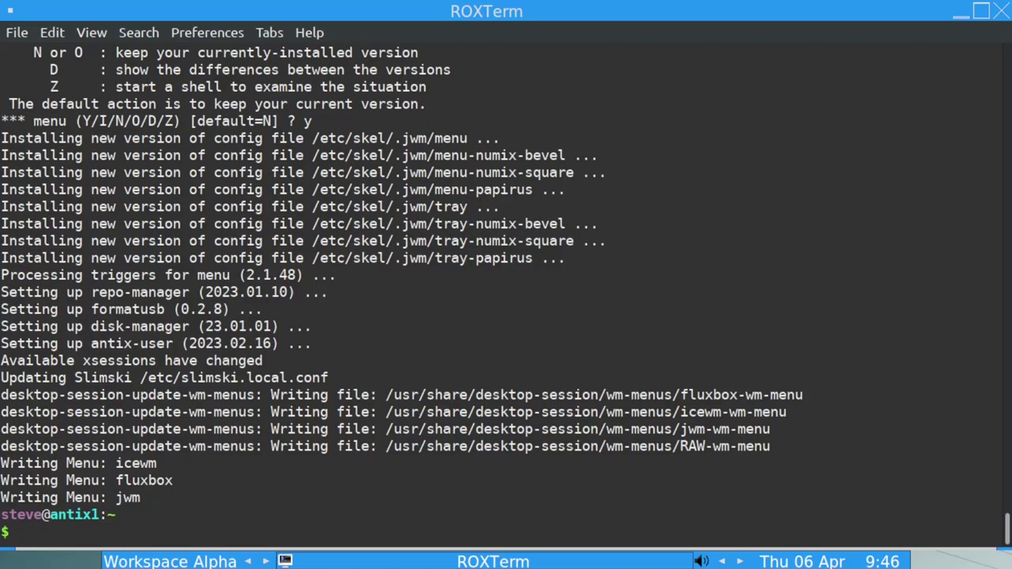
Close ROXTerm and choose Exit from the desktop root menu to restart the system.
left_click(1000, 11)
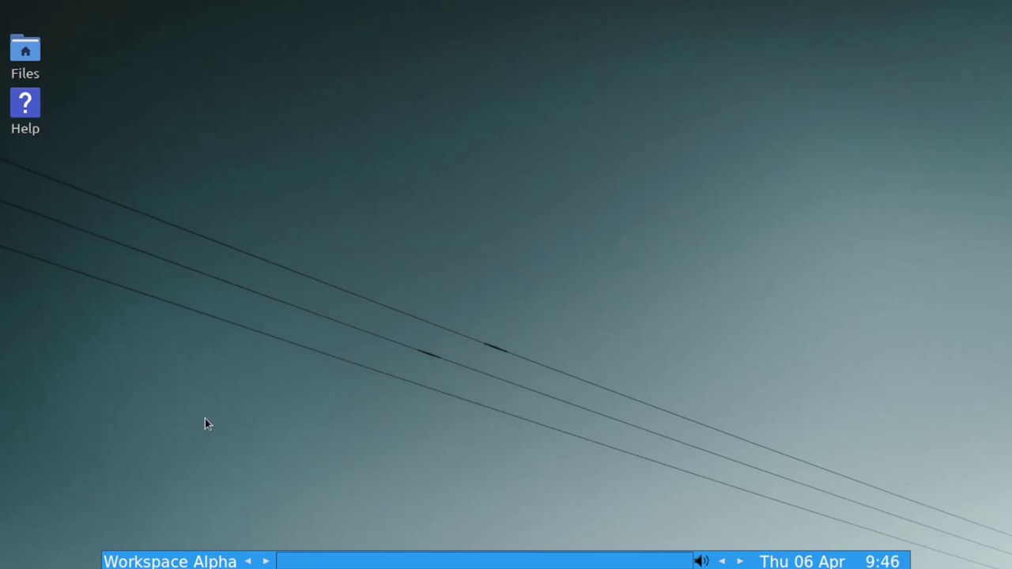
right_click(204, 420)
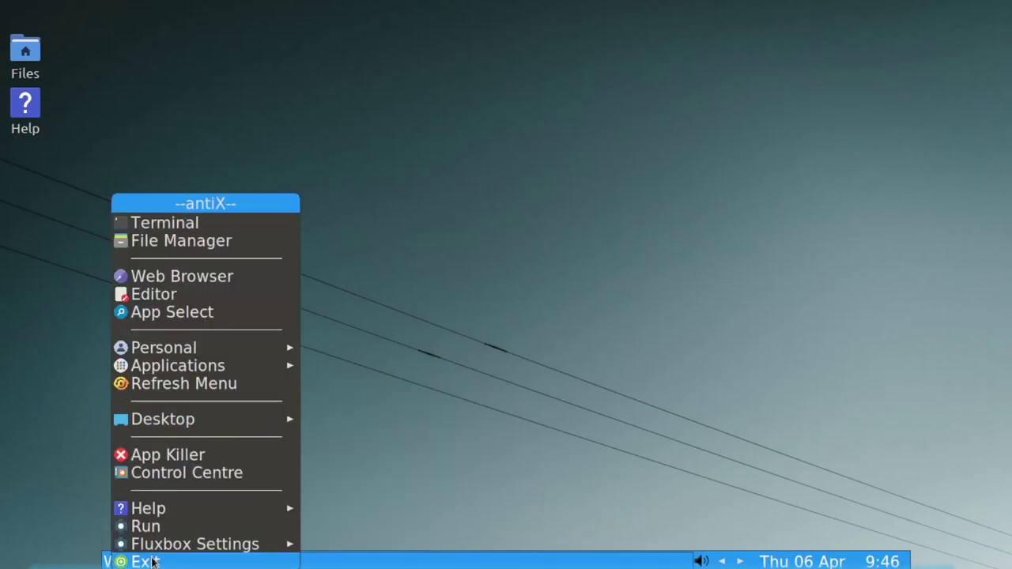
left_click(149, 561)
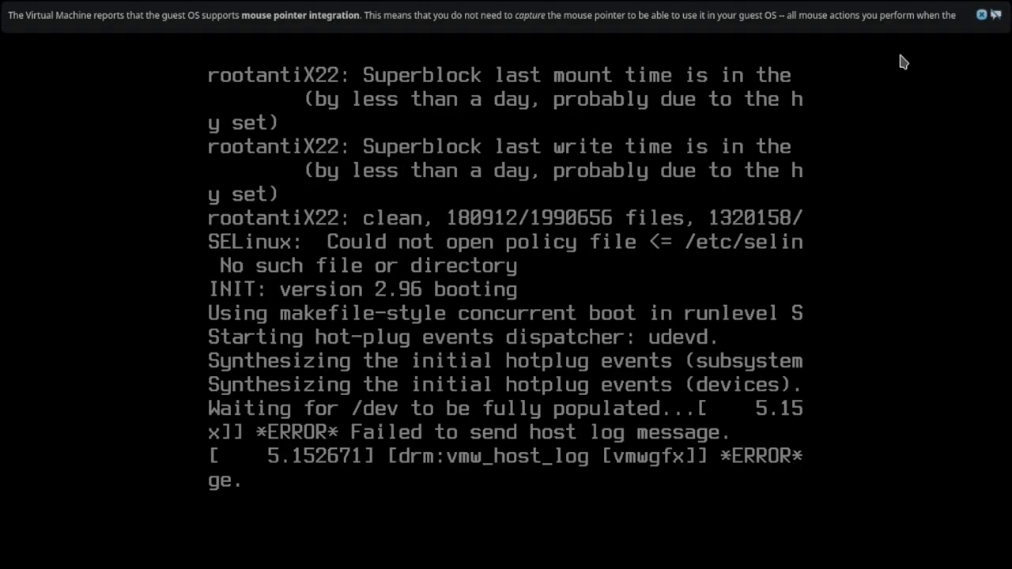
Log in with the username and password, selecting the rox-fluxbox session type.
left_click(982, 15)
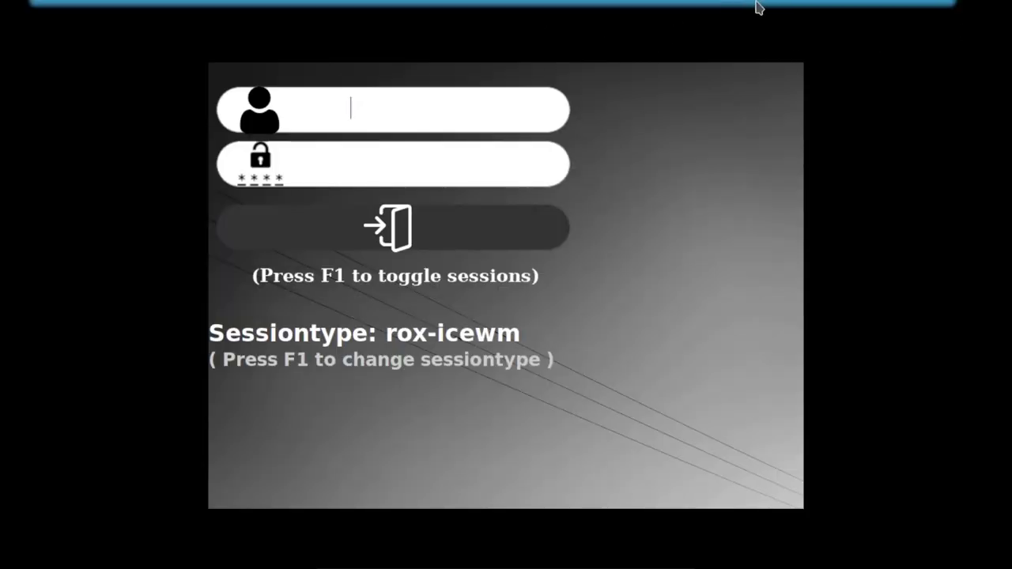
type("steve")
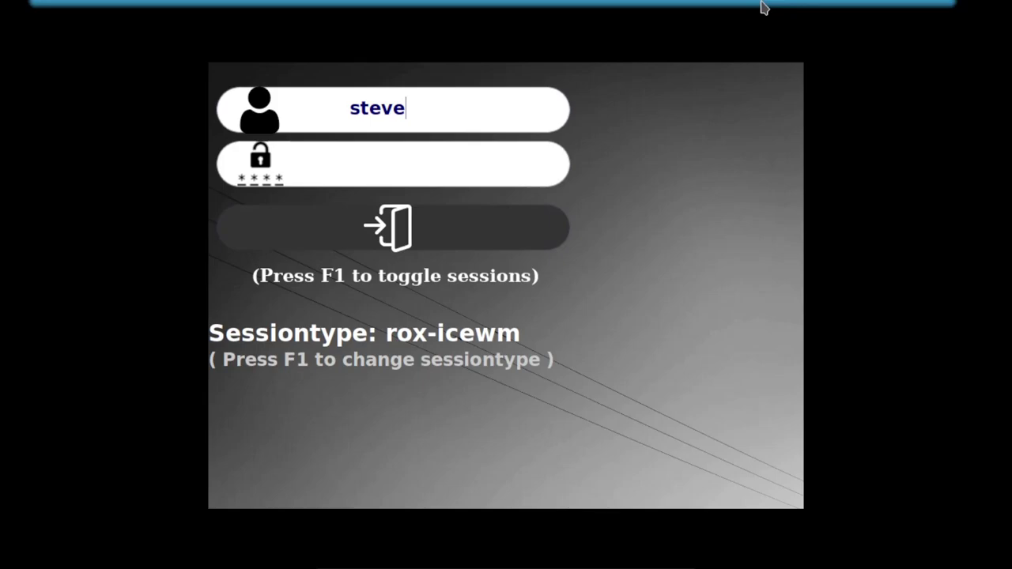
key("Return")
key("F1")
type("***")
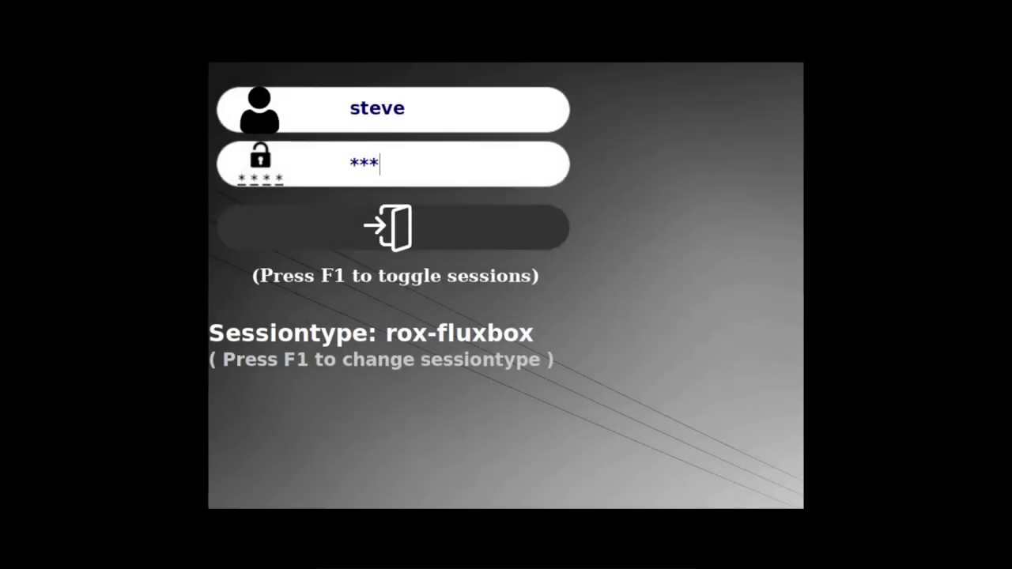
key("Return")
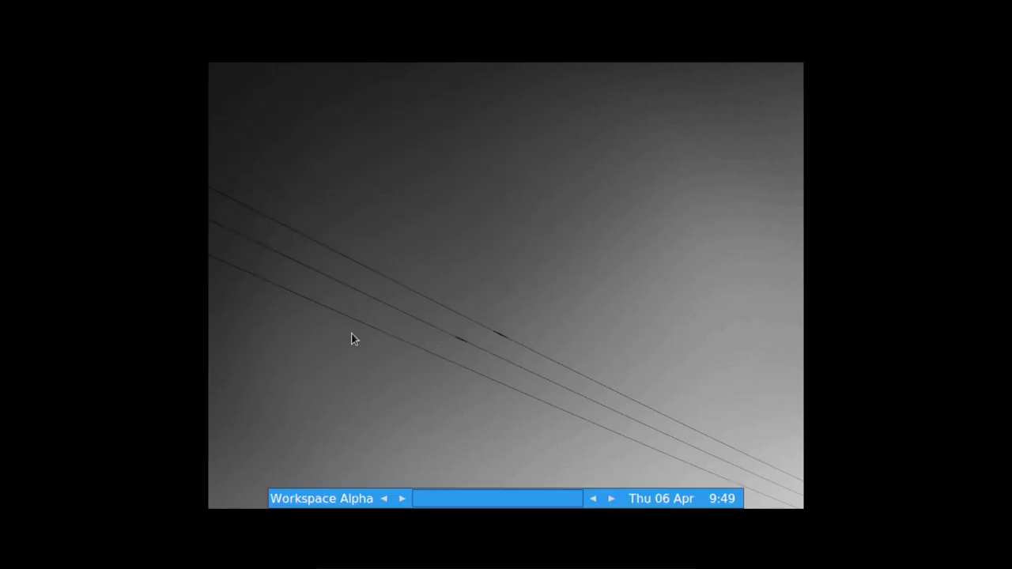
Run 'xrandr -s 1360x768' in a terminal after fixing the mistyped 13060 width, then close it.
right_click(349, 328)
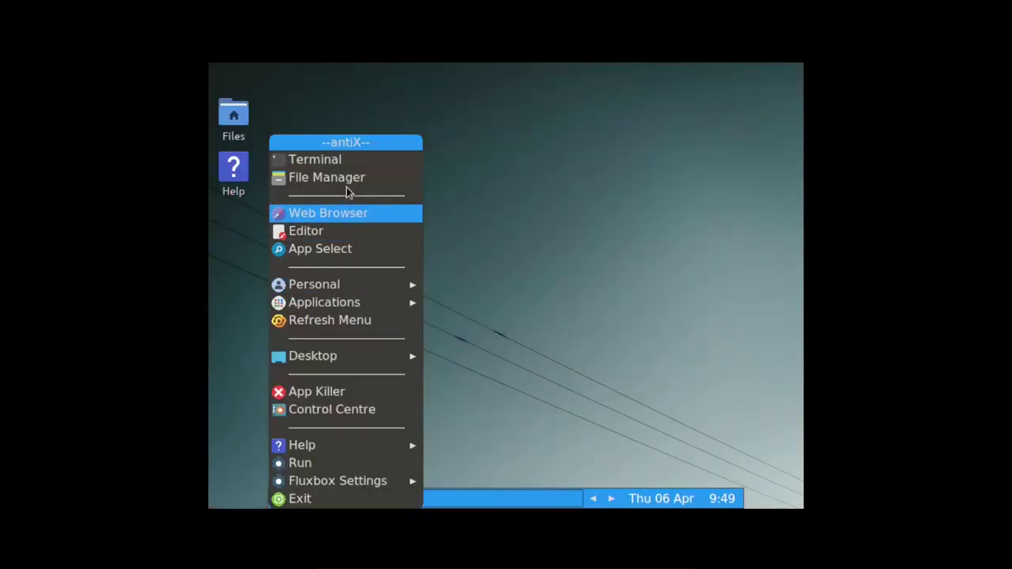
left_click(347, 161)
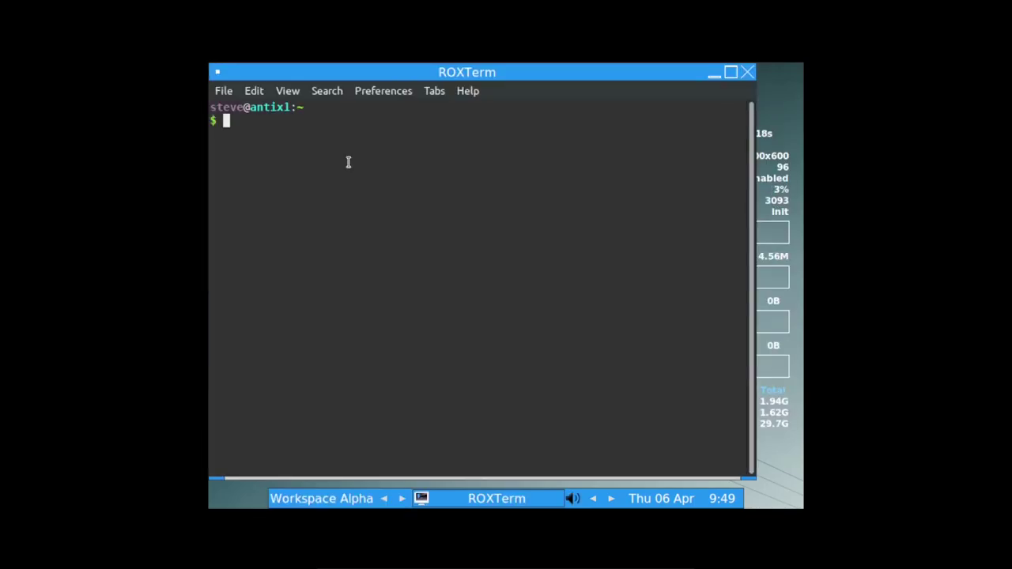
type("xrandr")
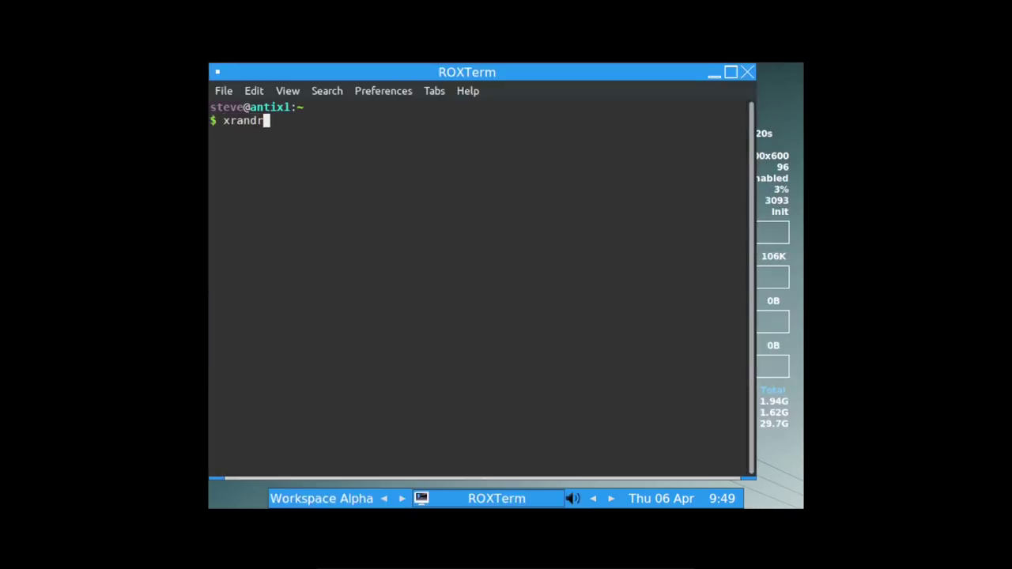
type(" -s 13")
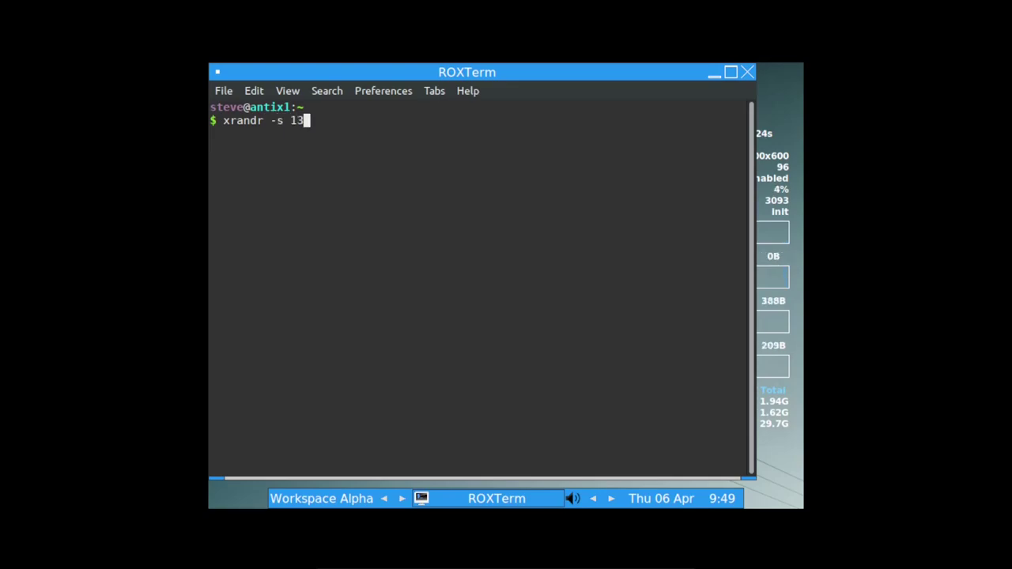
type("060x")
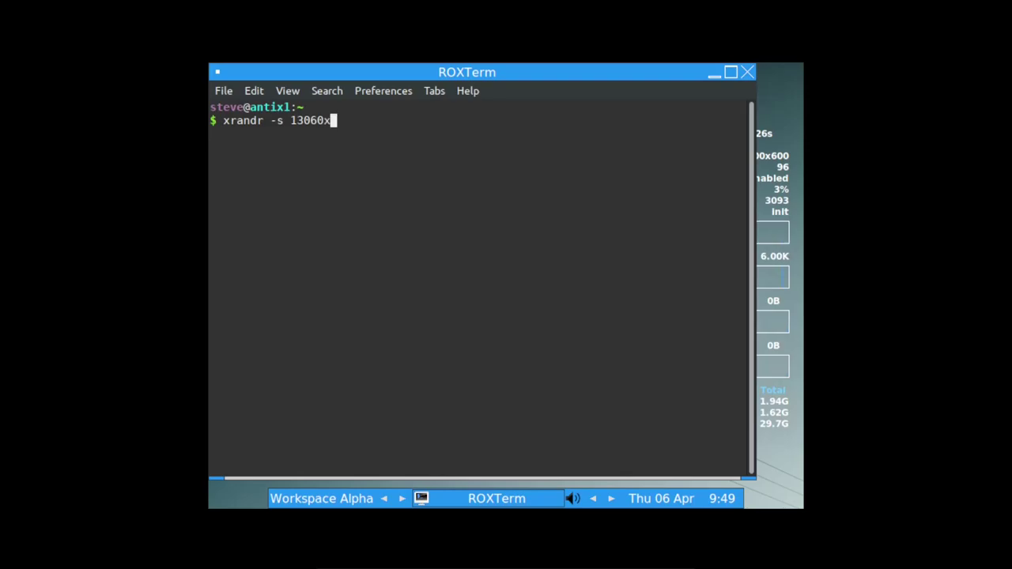
type("768")
key("Return")
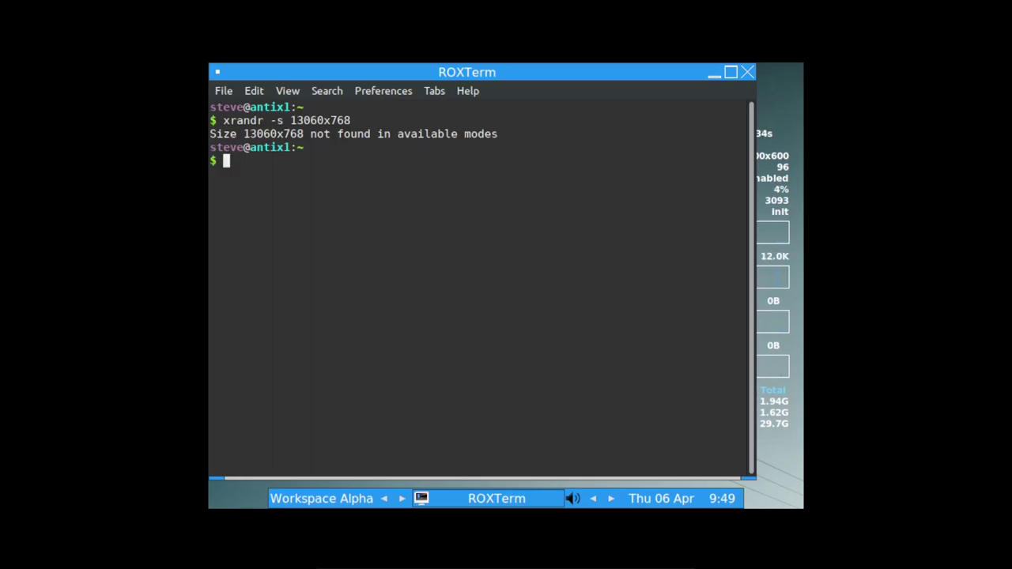
key("Up")
key("Left")
key("Left")
key("Left")
key("Left")
key("BackSpace")
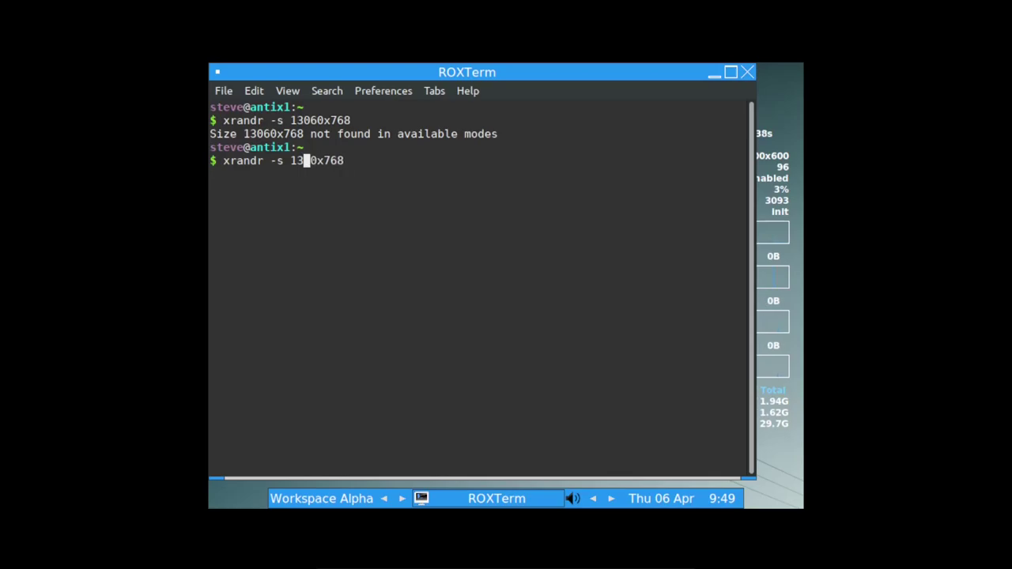
key("Return")
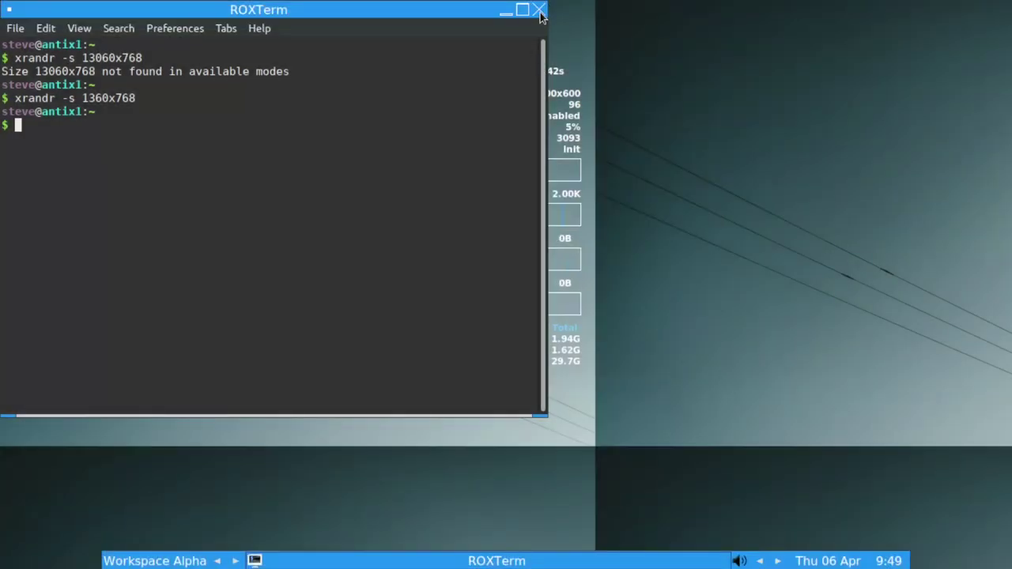
left_click(539, 11)
Try BlueDay-Large, Royal-Red, sleek2antiX, sleek2flux, PrettyPink and Numix styles, ending on ModernBlueFlux-Medium.
right_click(103, 409)
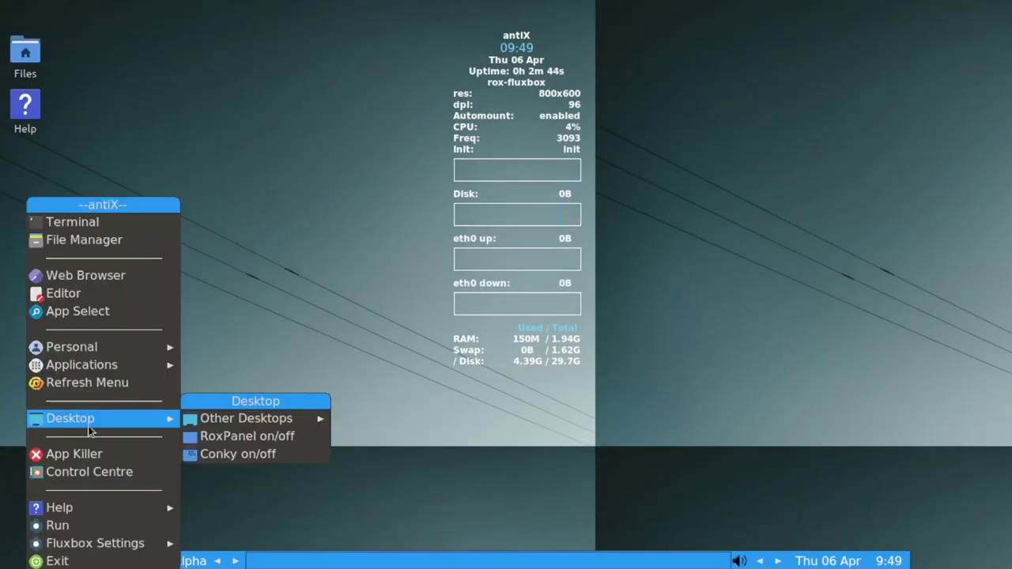
mouse_move(111, 508)
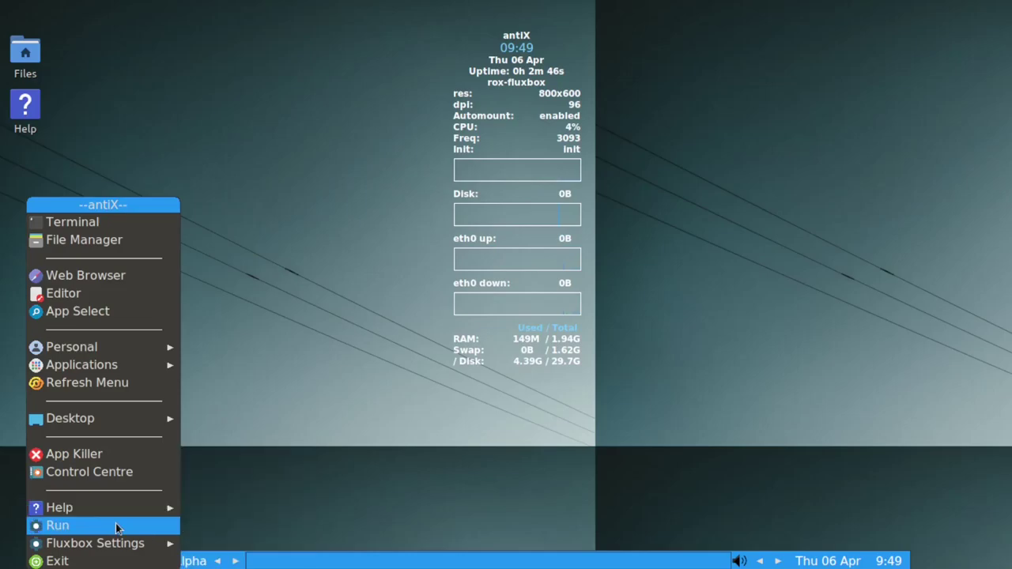
mouse_move(118, 543)
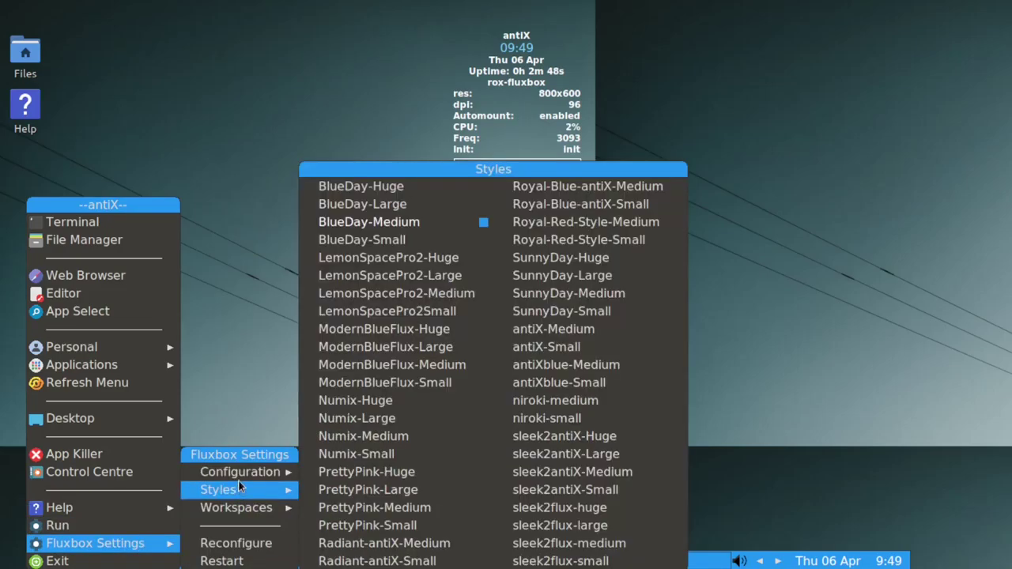
mouse_move(241, 489)
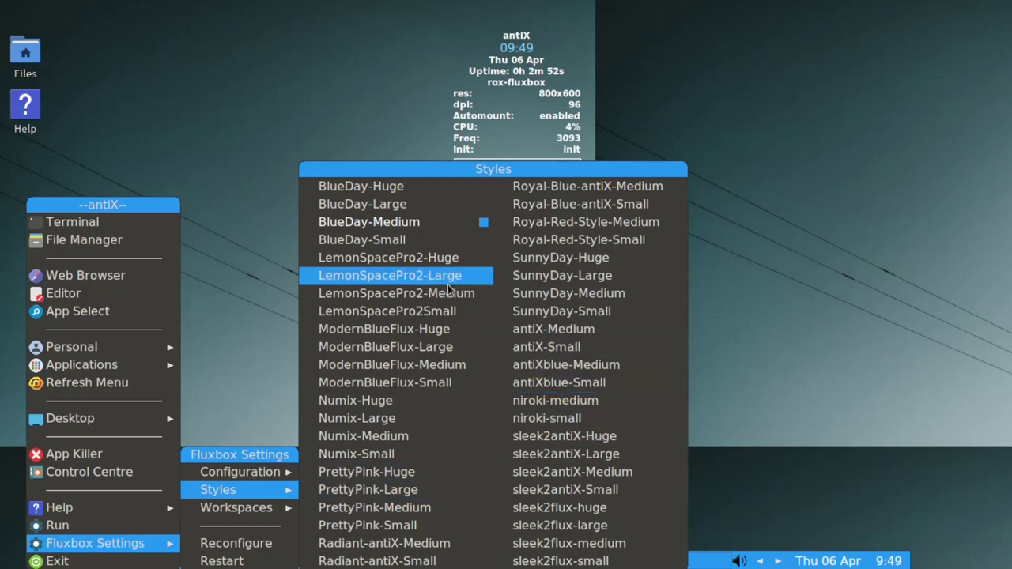
left_click(391, 205)
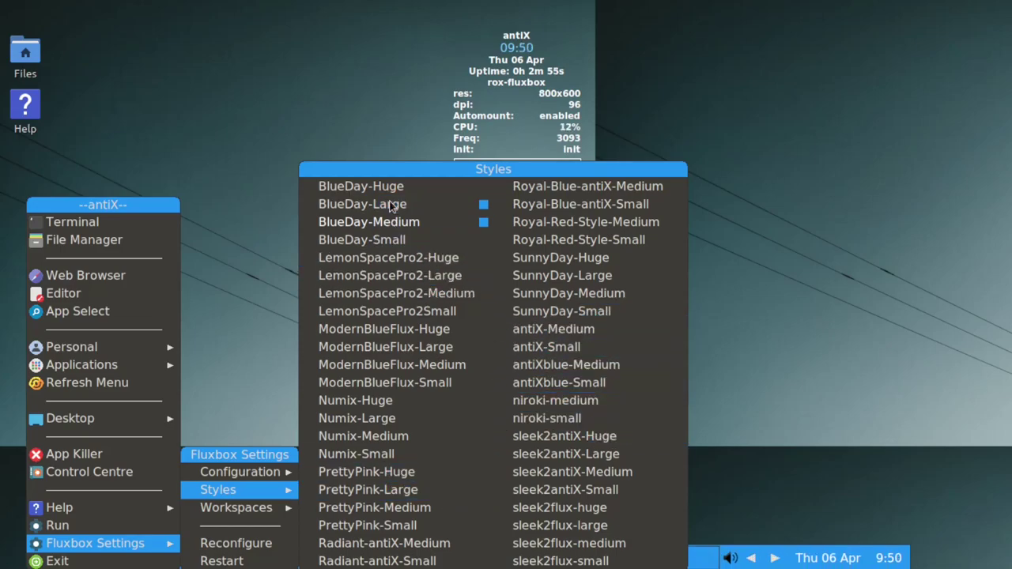
left_click(546, 223)
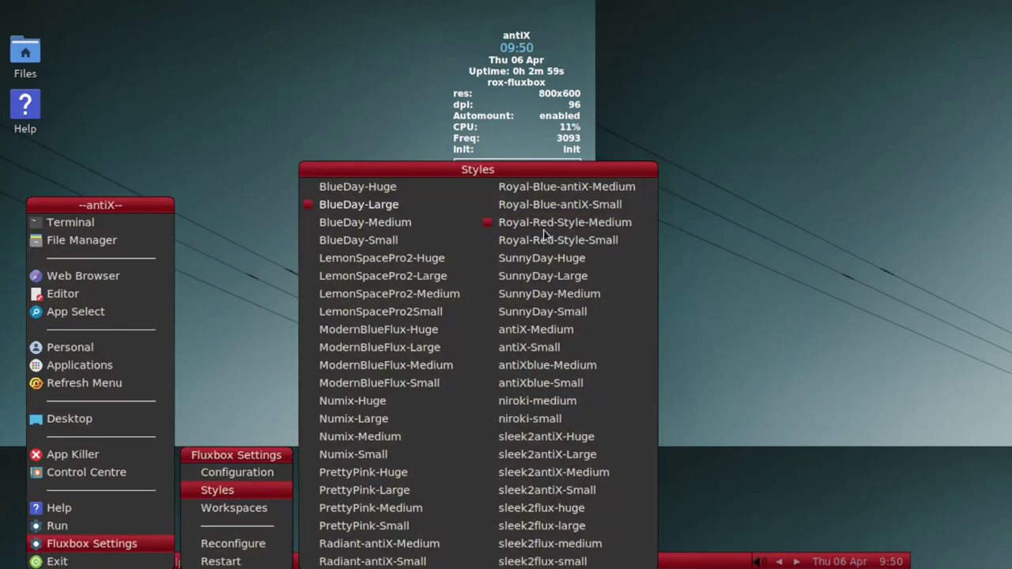
left_click(549, 440)
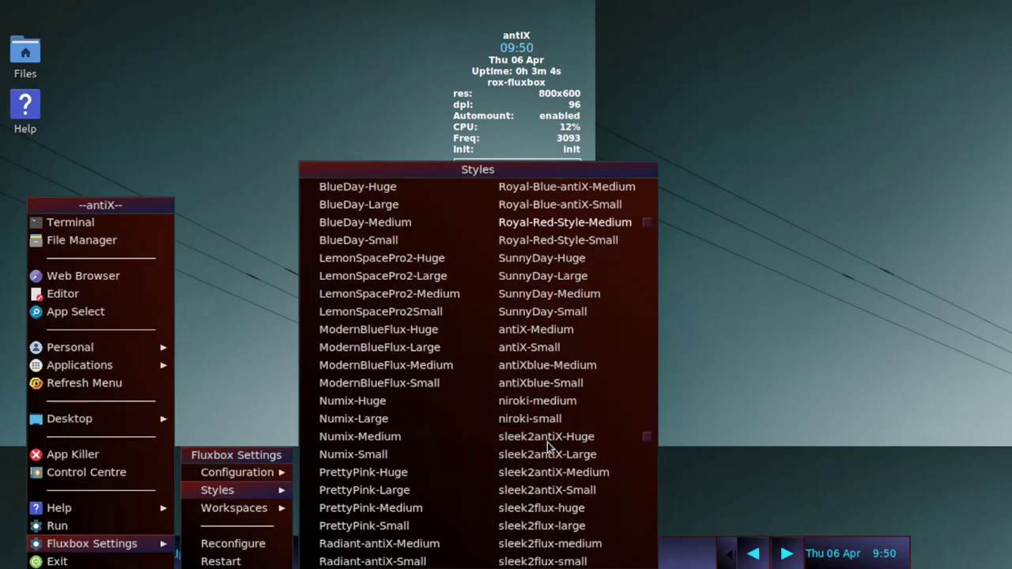
left_click(544, 510)
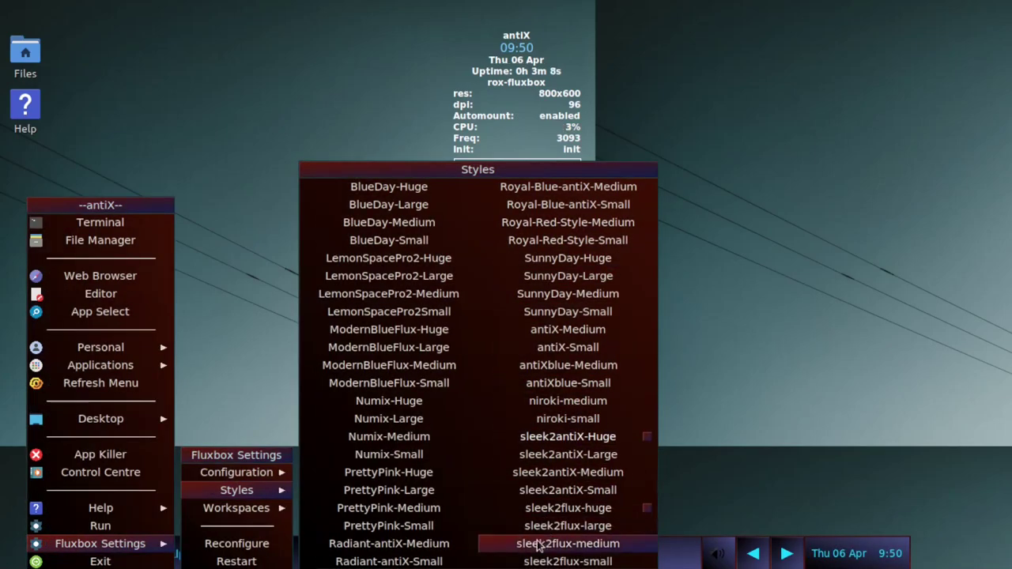
left_click(422, 513)
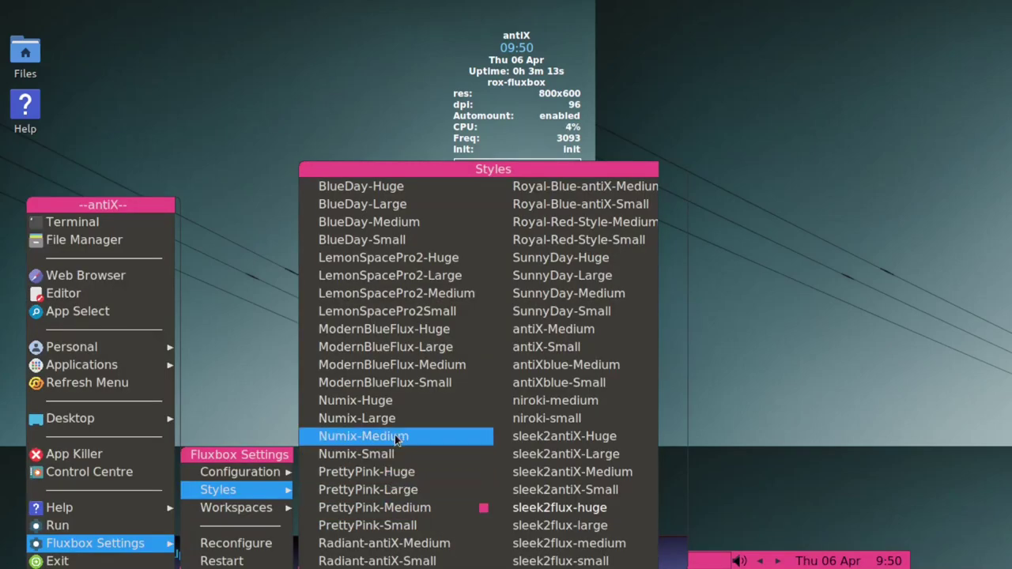
left_click(394, 435)
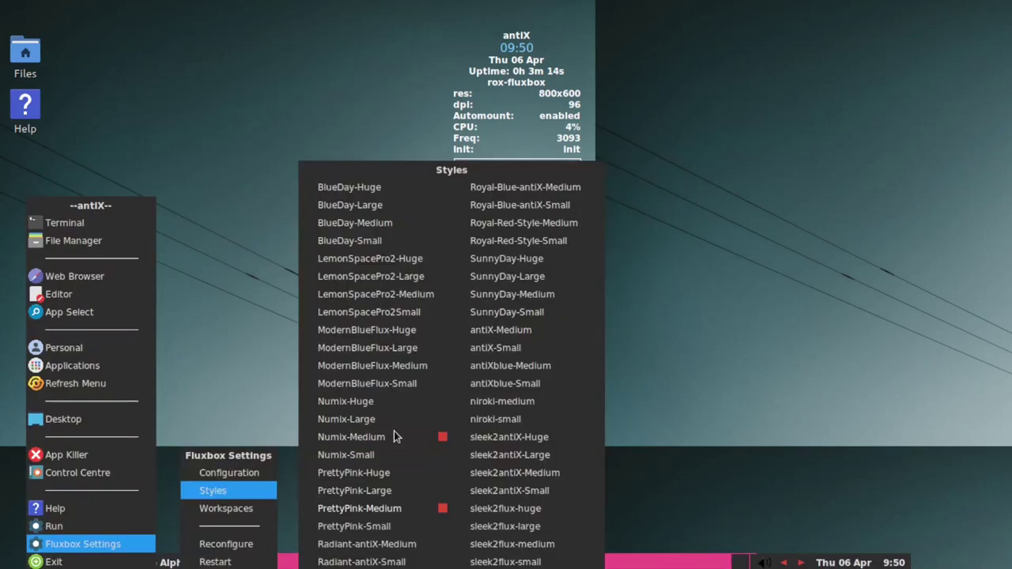
left_click(395, 364)
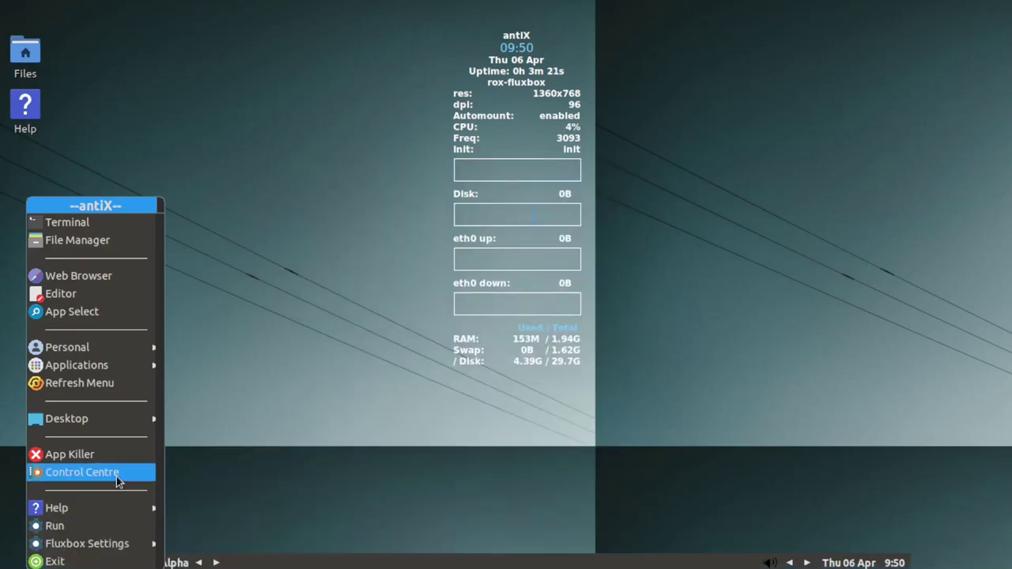
Switch to the Rox-JWM session from Desktop > Other Desktops in the antiX menu.
mouse_move(114, 417)
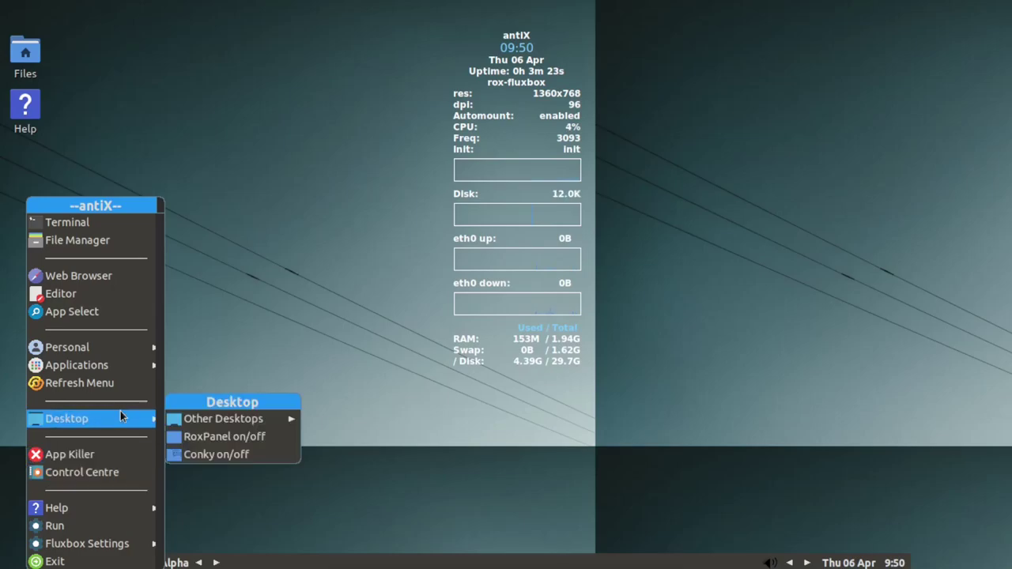
mouse_move(203, 423)
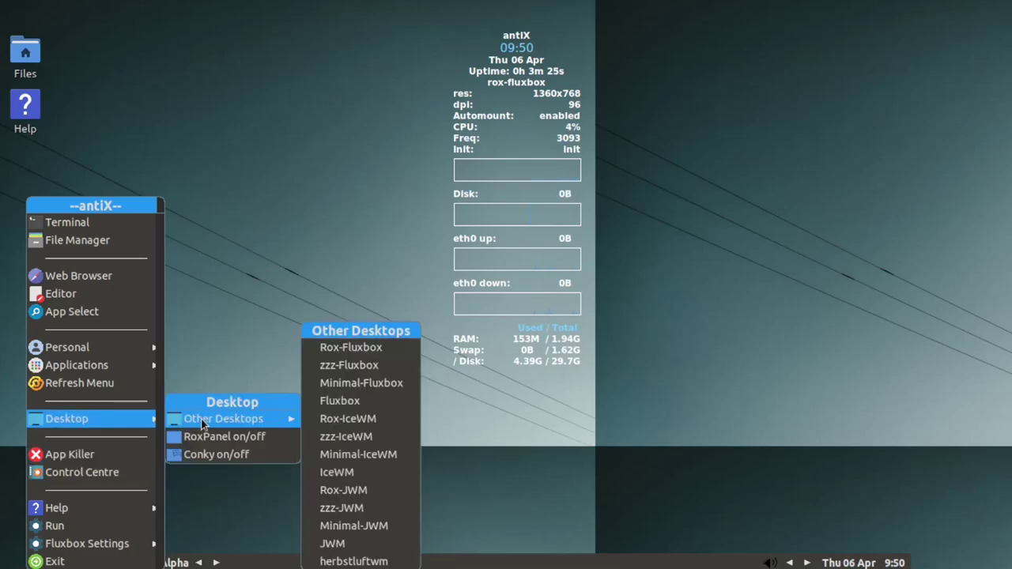
left_click(366, 490)
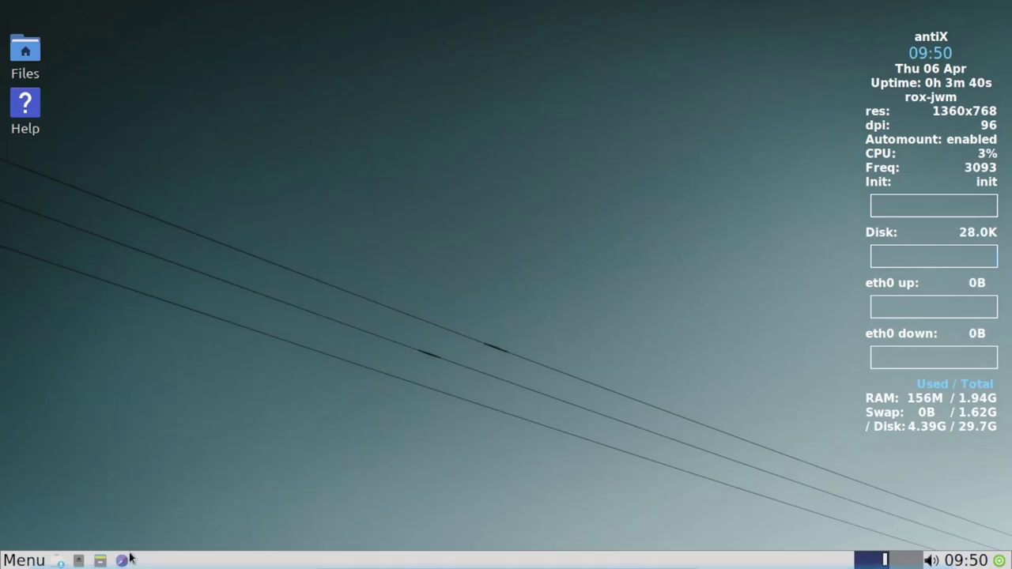
Refresh the Themes list, then apply the white and SunnyDay themes.
left_click(13, 562)
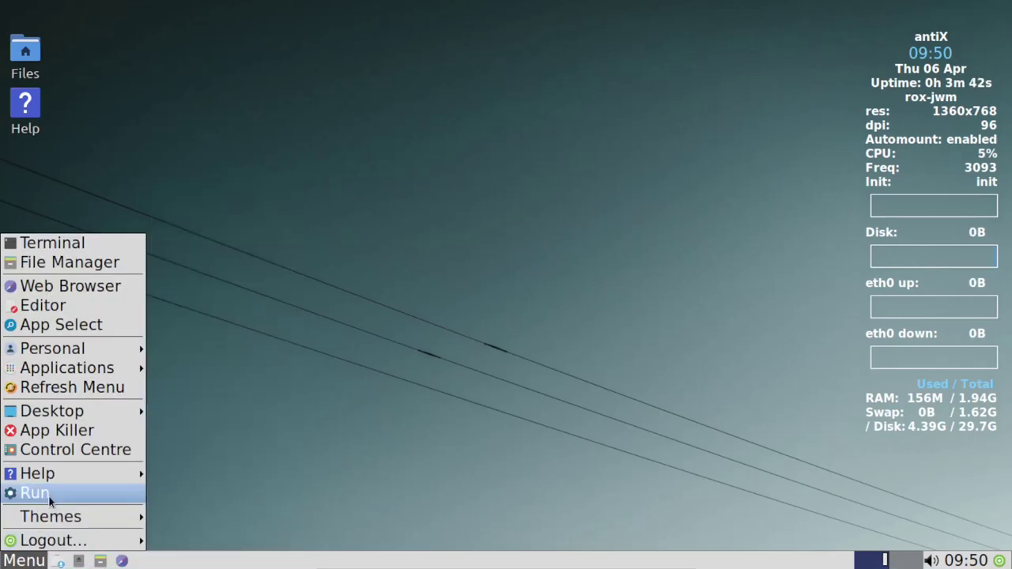
mouse_move(53, 525)
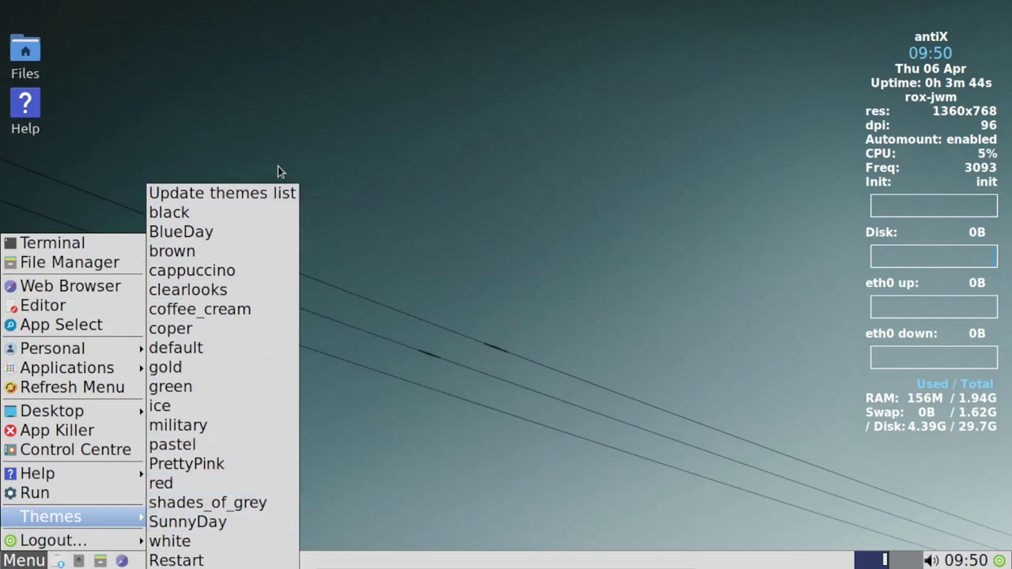
left_click(257, 196)
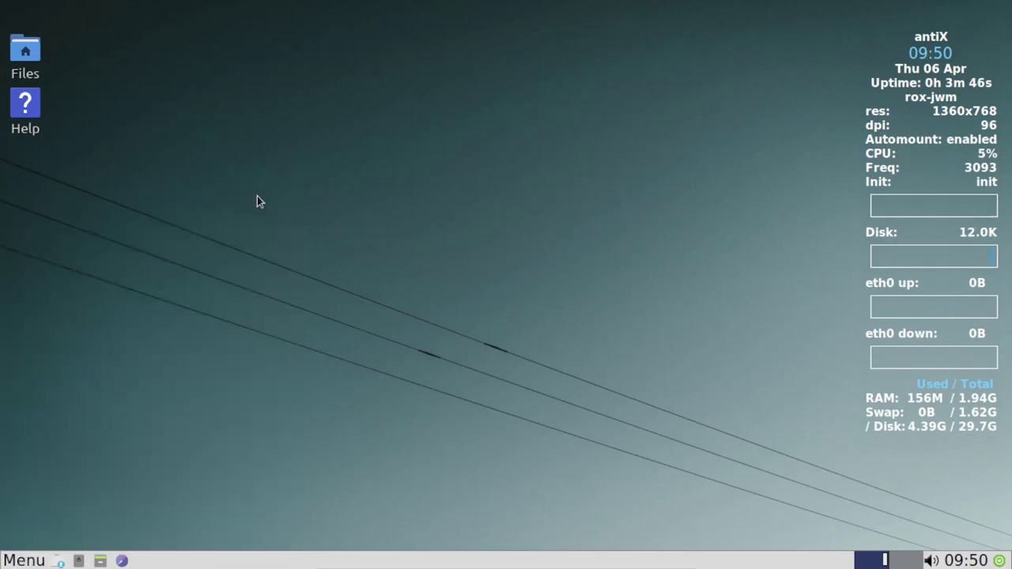
left_click(25, 561)
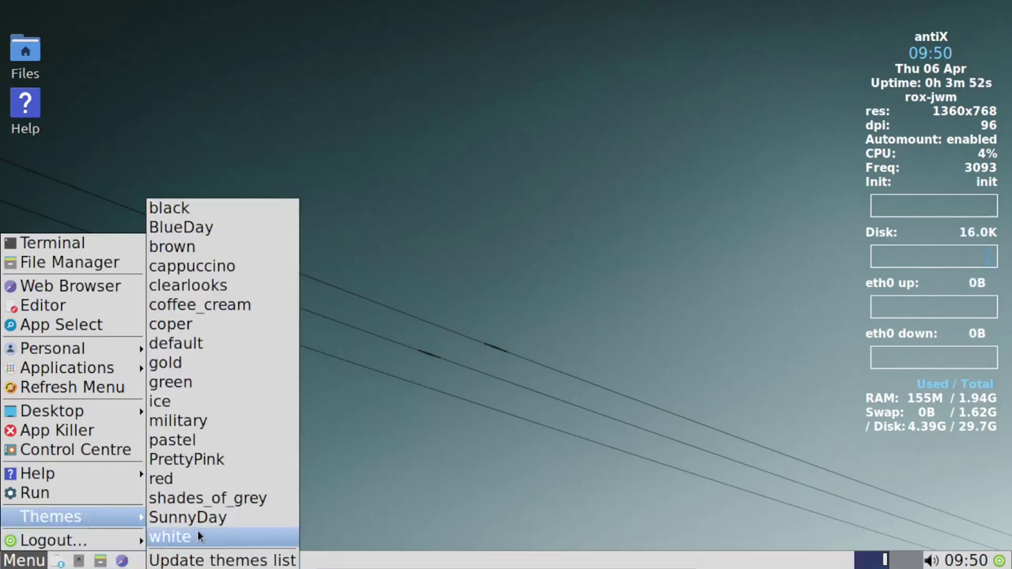
left_click(199, 536)
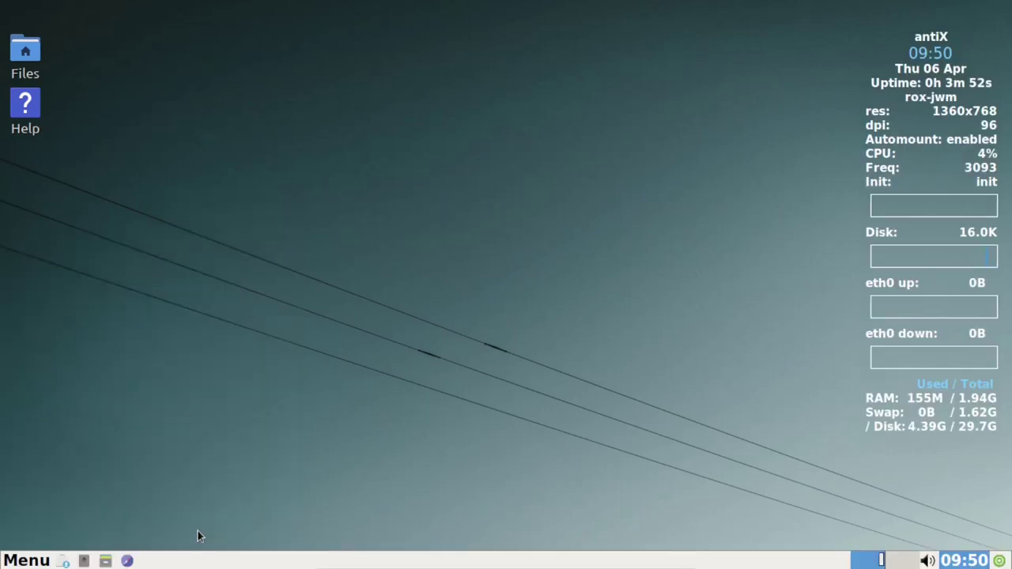
left_click(35, 561)
mouse_move(85, 515)
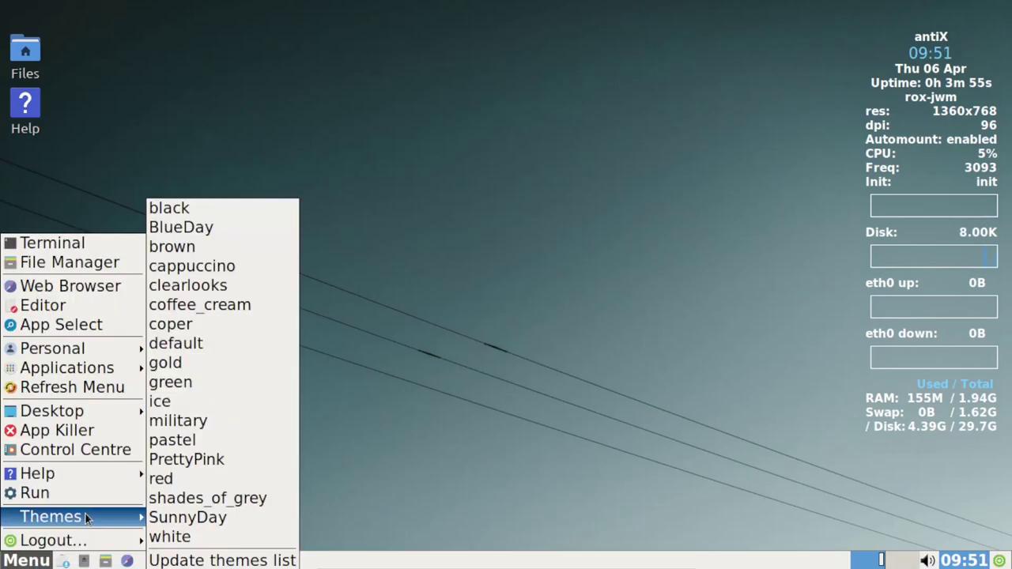
left_click(191, 519)
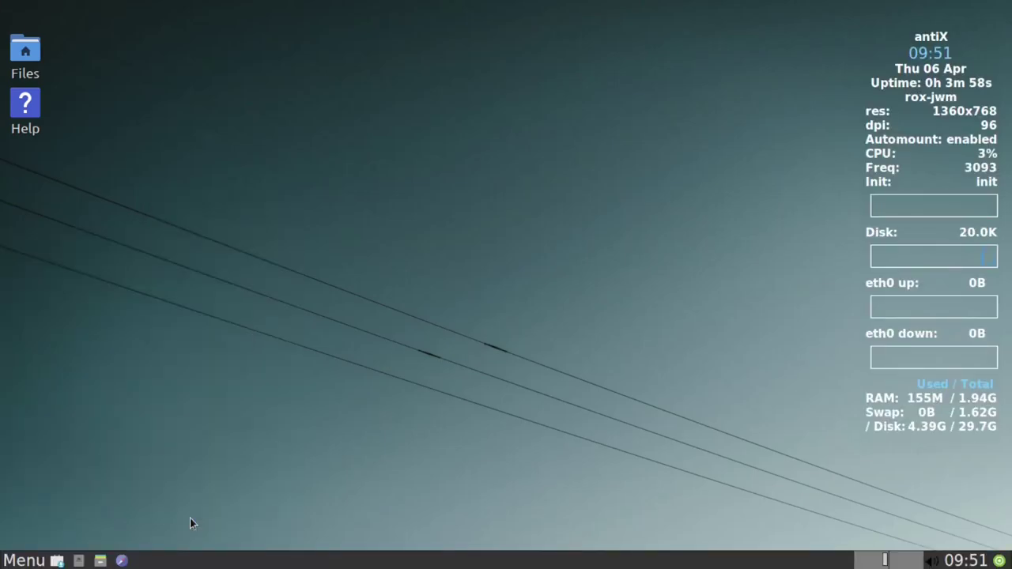
Apply the shades_of_grey, red and PrettyPink themes in turn.
left_click(27, 562)
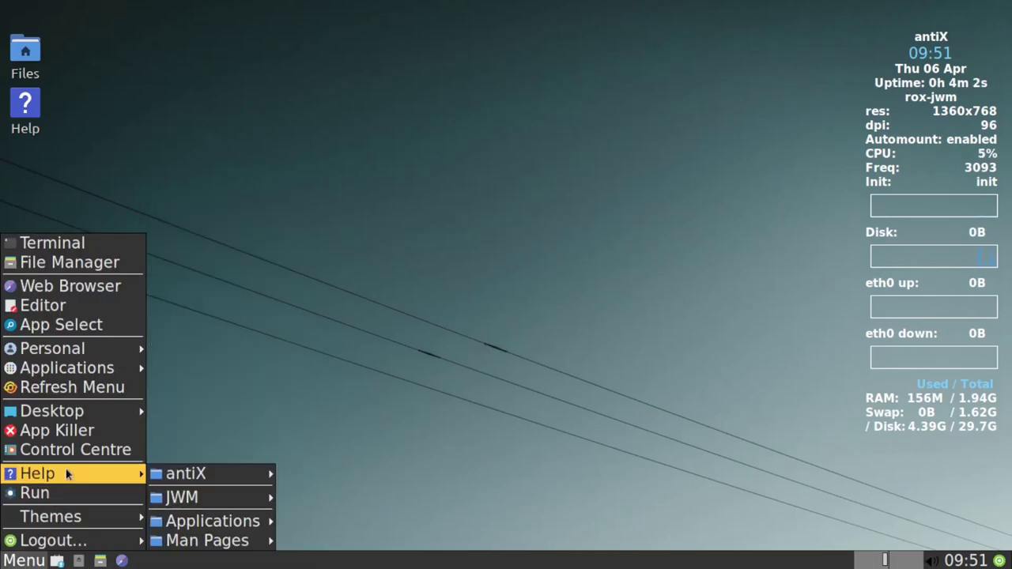
mouse_move(82, 408)
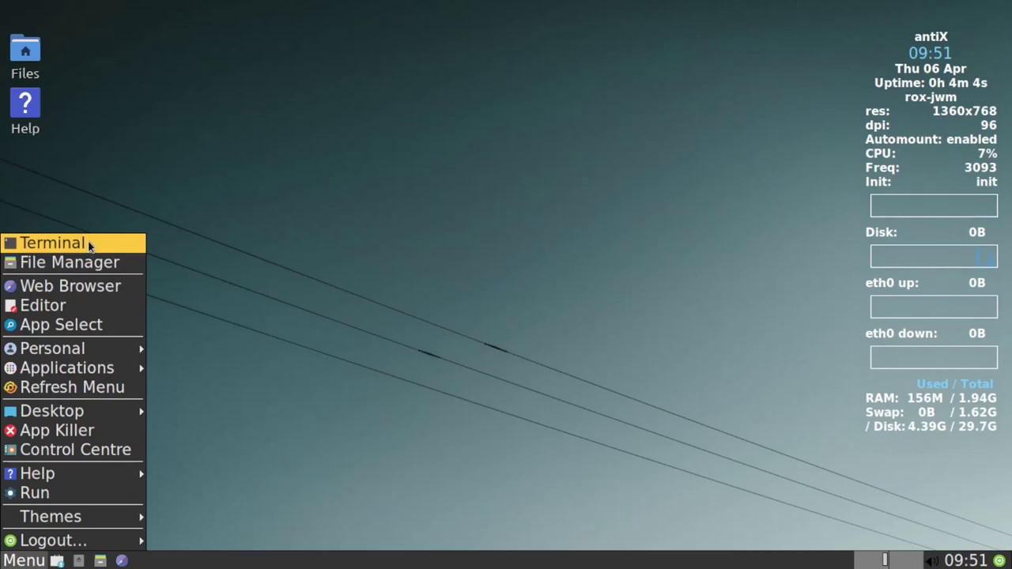
mouse_move(68, 515)
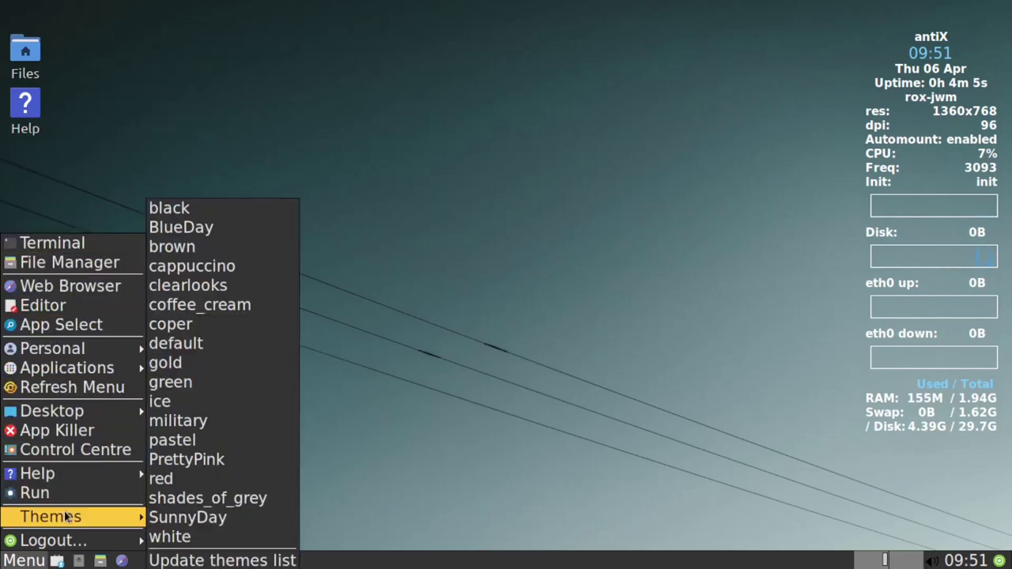
left_click(200, 500)
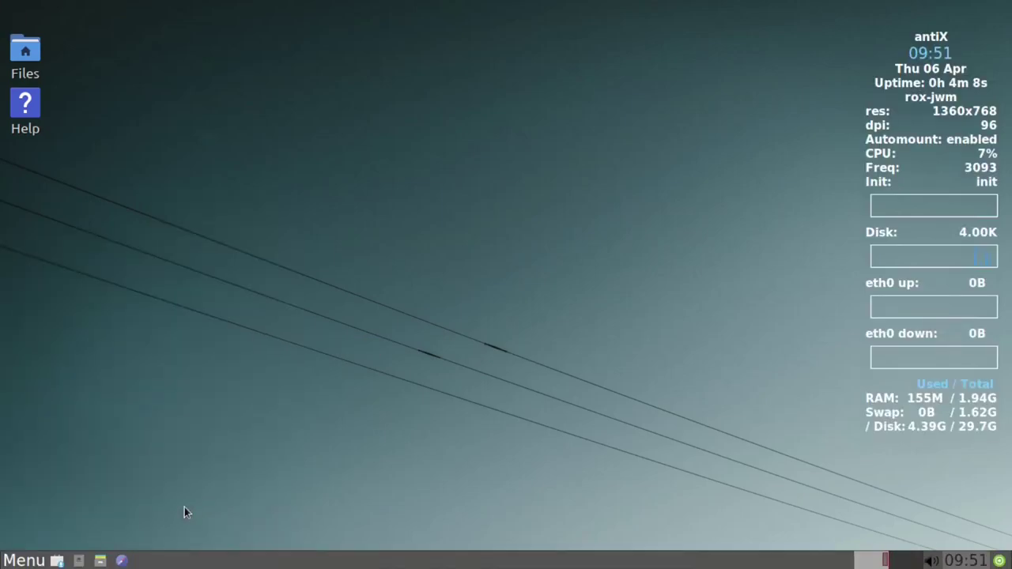
left_click(4, 561)
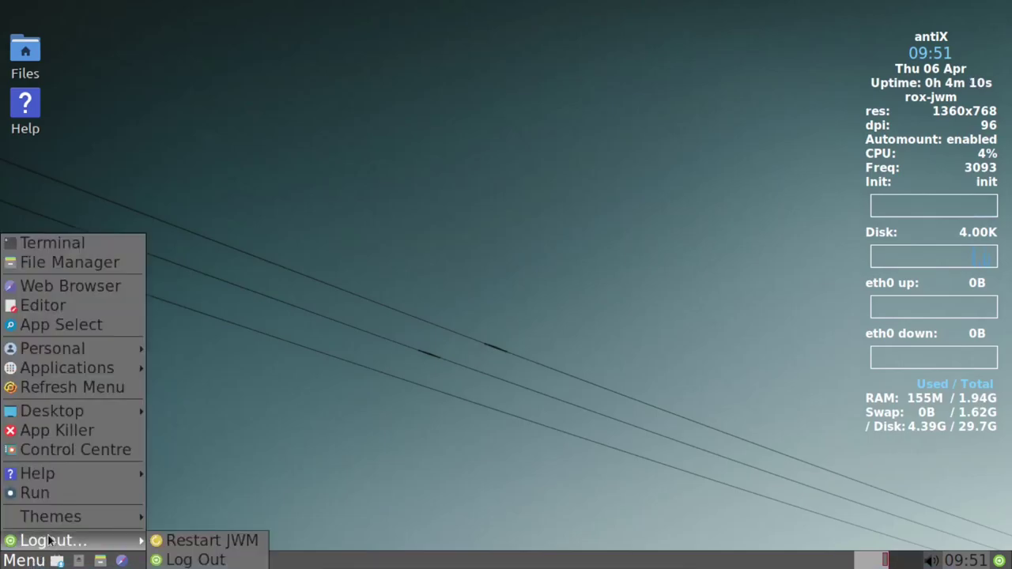
mouse_move(63, 520)
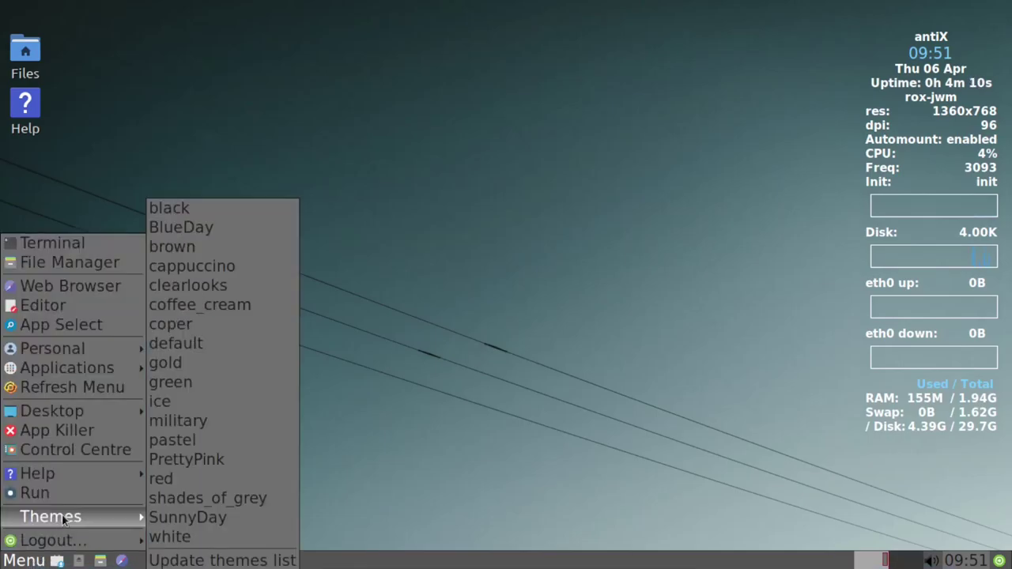
left_click(172, 480)
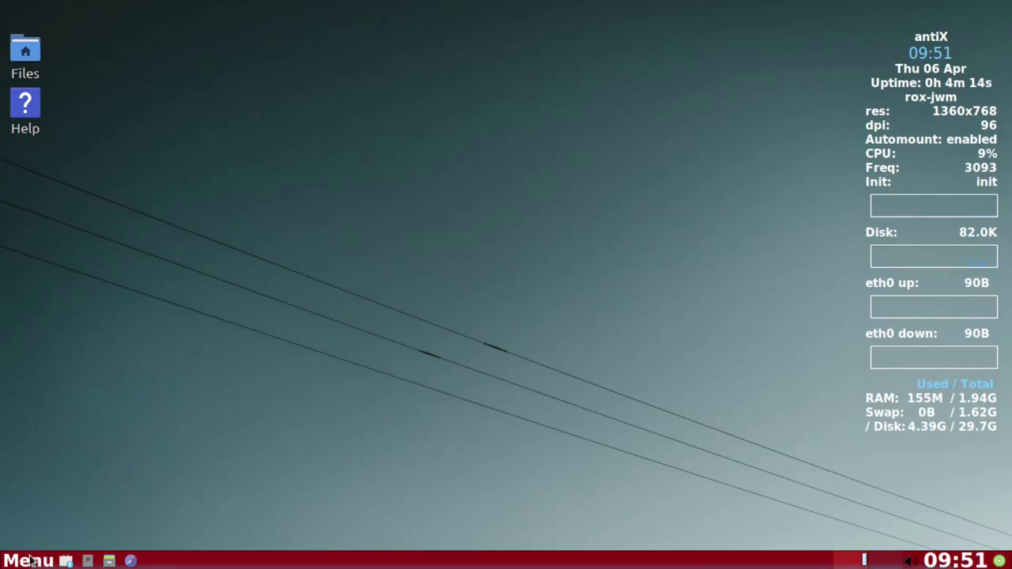
left_click(29, 561)
mouse_move(60, 519)
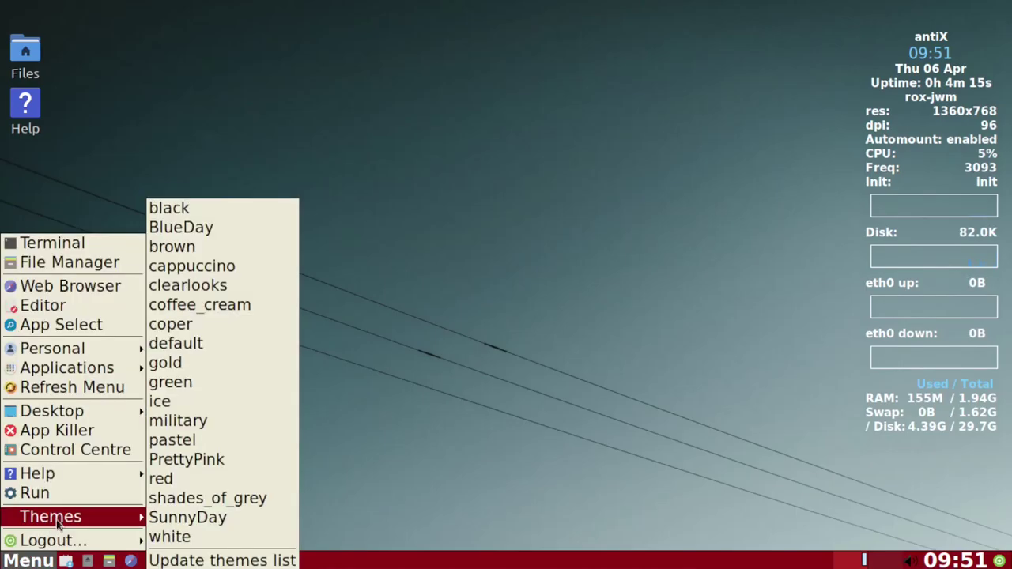
left_click(187, 468)
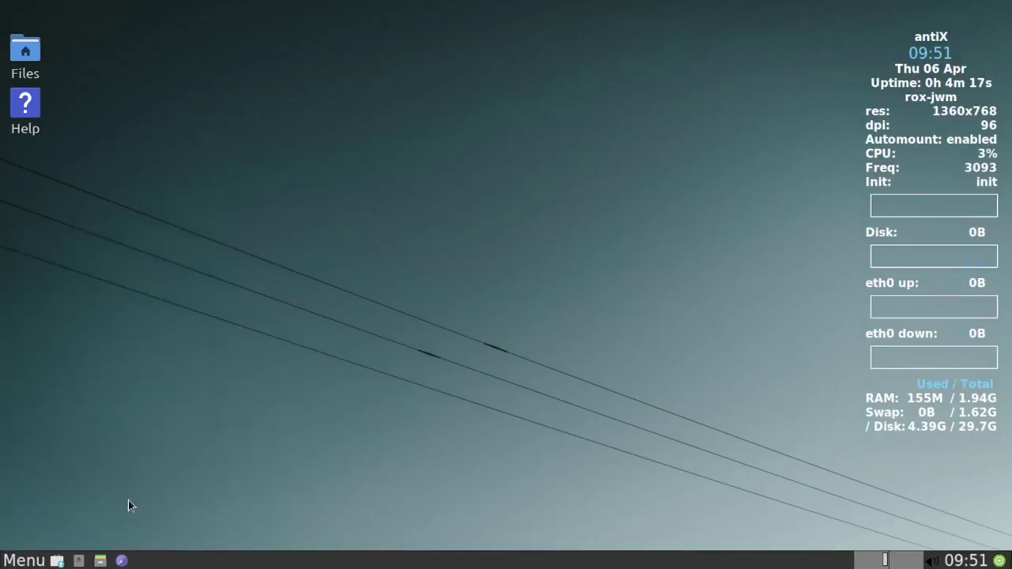
Apply the pastel, military and coper themes in turn.
left_click(26, 560)
mouse_move(101, 370)
mouse_move(93, 520)
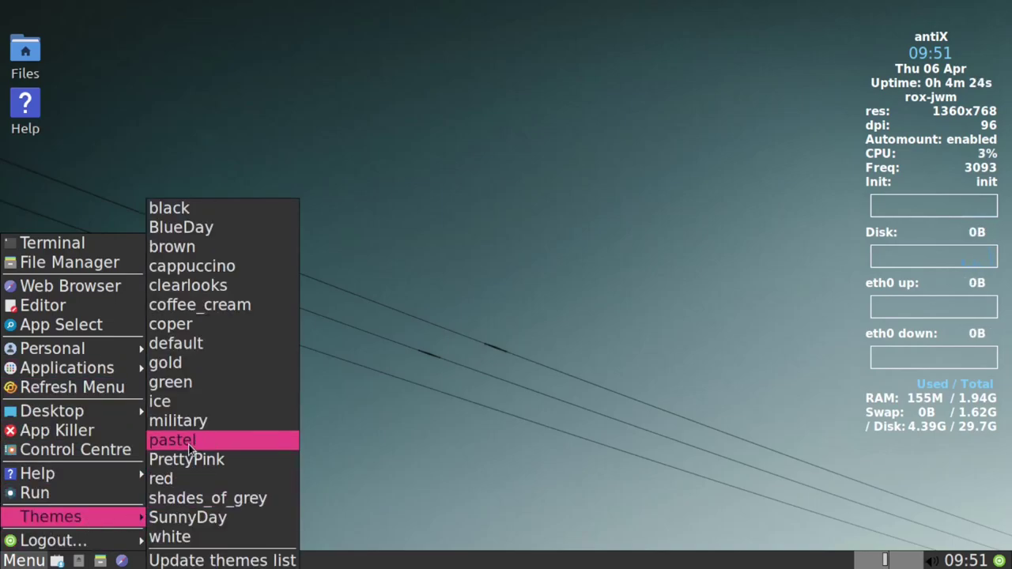
left_click(190, 449)
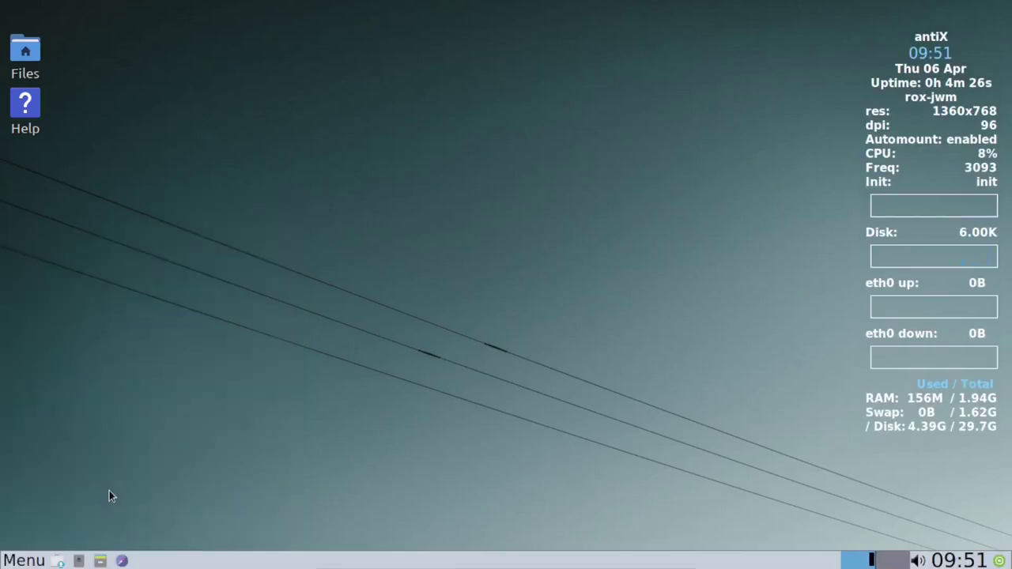
left_click(34, 563)
mouse_move(91, 520)
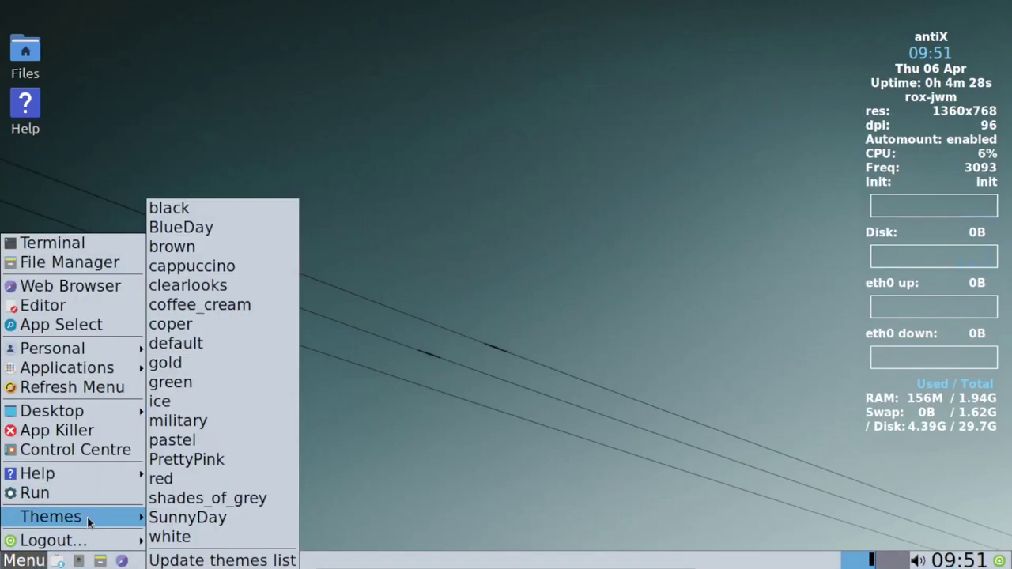
left_click(191, 427)
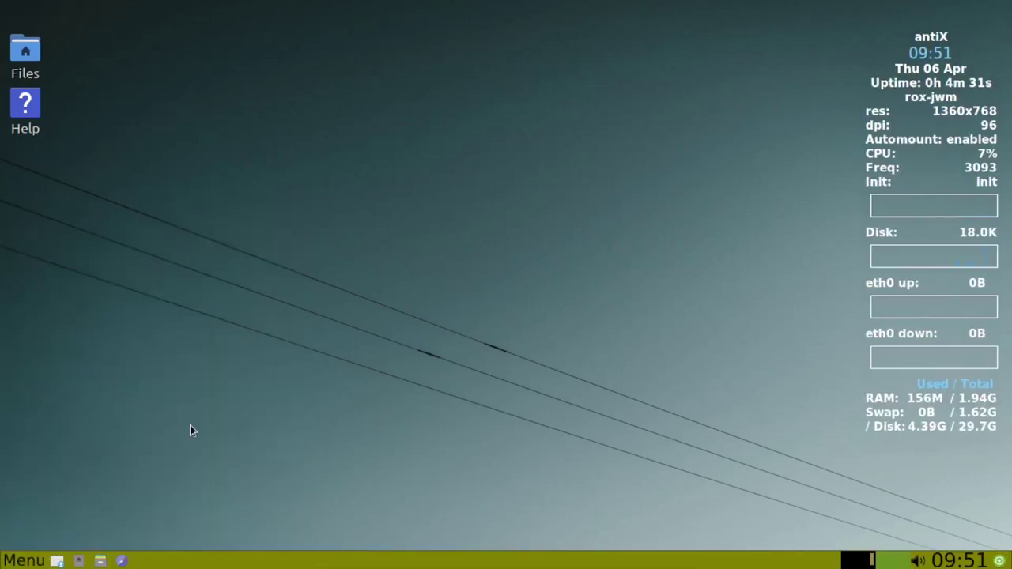
left_click(29, 561)
mouse_move(68, 522)
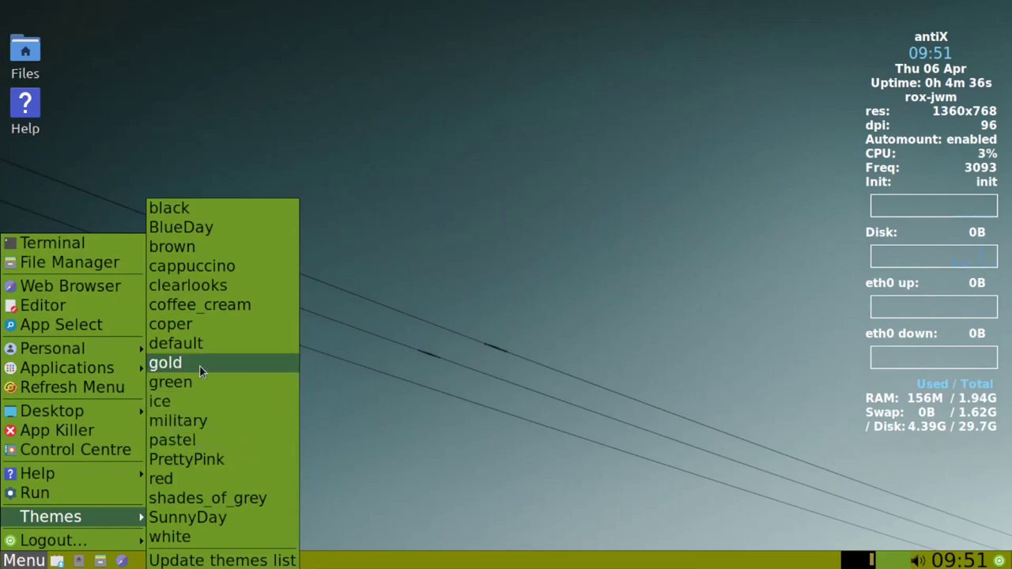
left_click(202, 331)
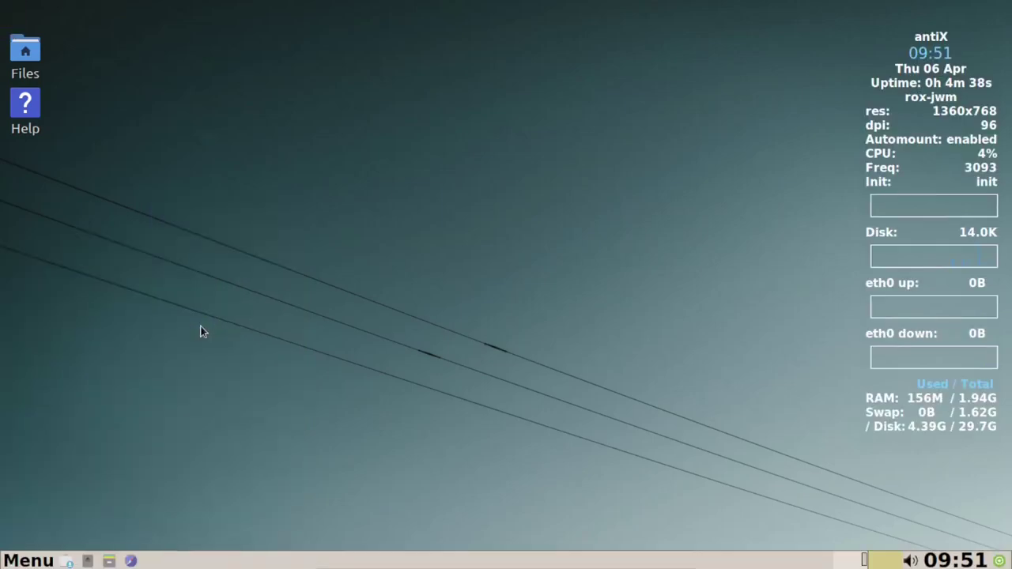
Apply the brown theme, then the BlueDay theme.
left_click(30, 561)
mouse_move(36, 516)
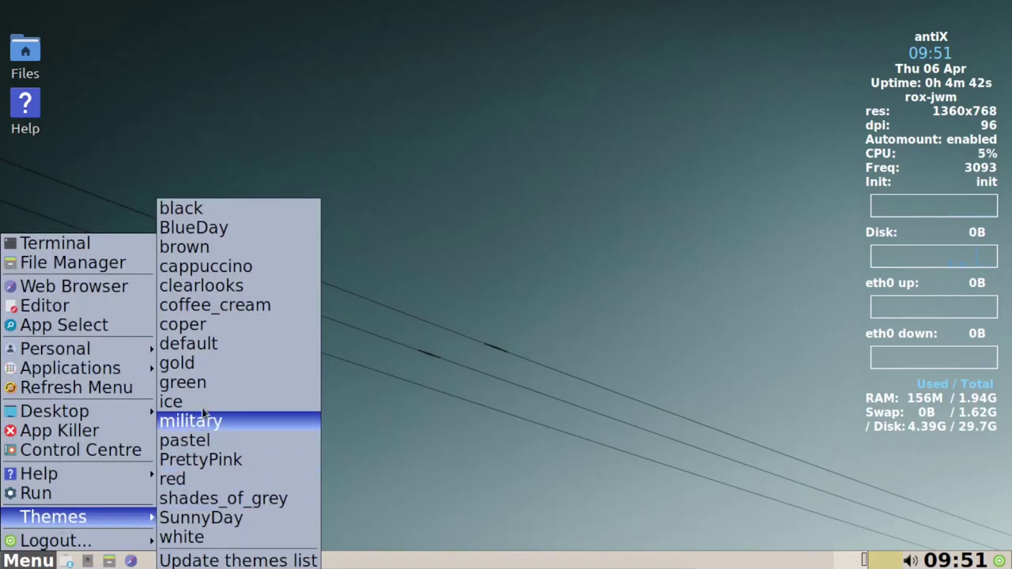
left_click(230, 248)
left_click(23, 560)
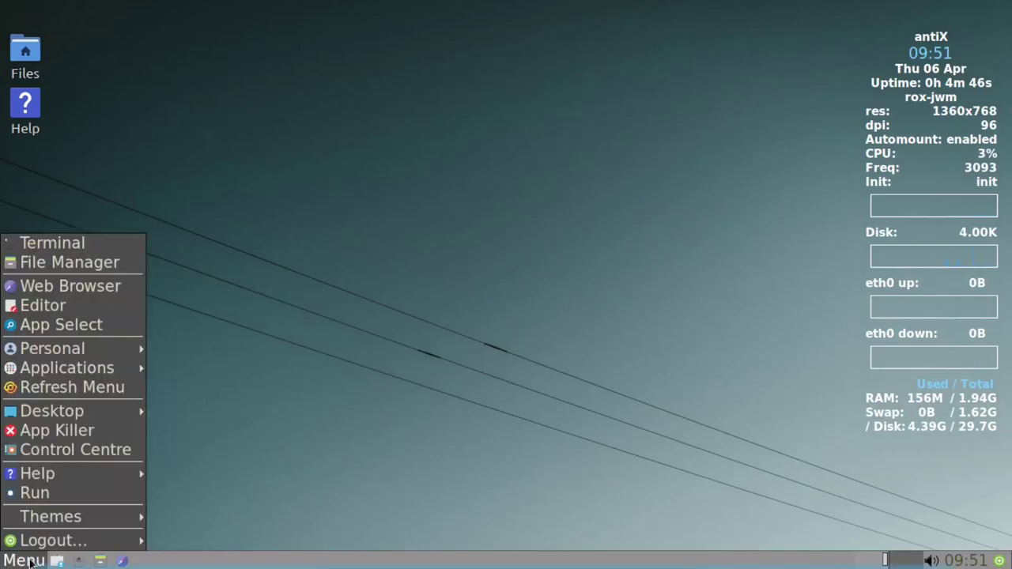
mouse_move(79, 520)
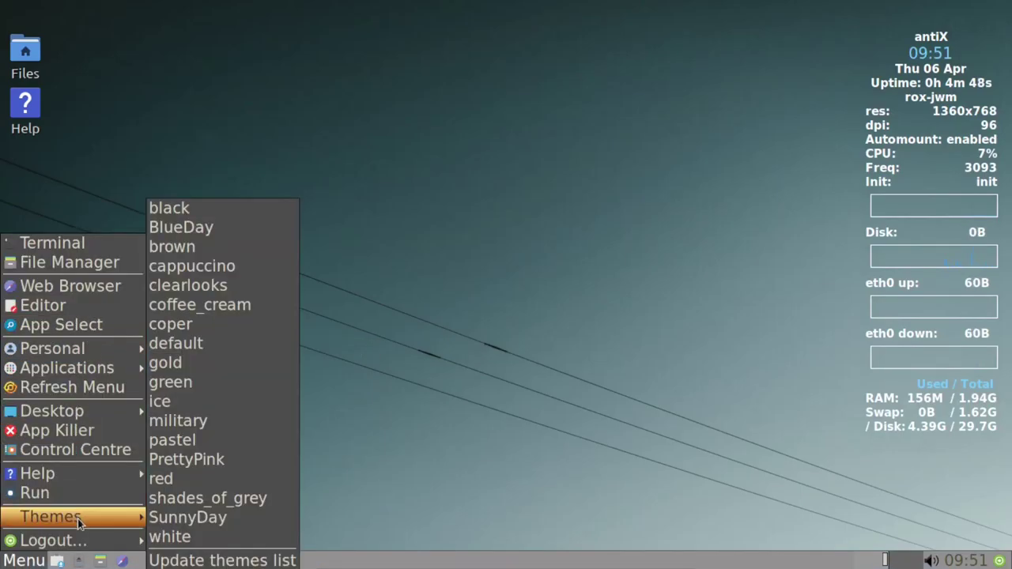
left_click(196, 227)
left_click(24, 560)
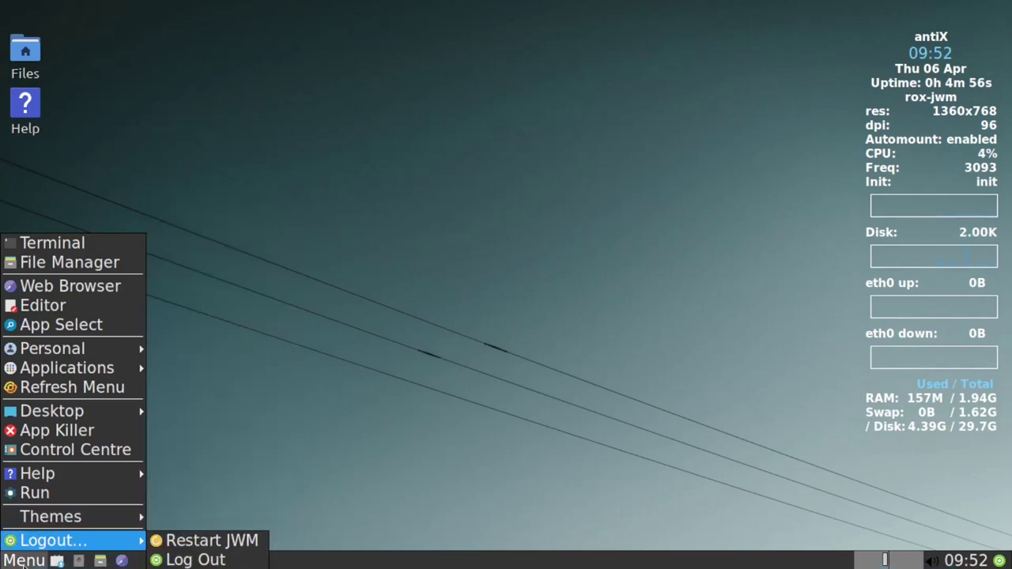
mouse_move(74, 517)
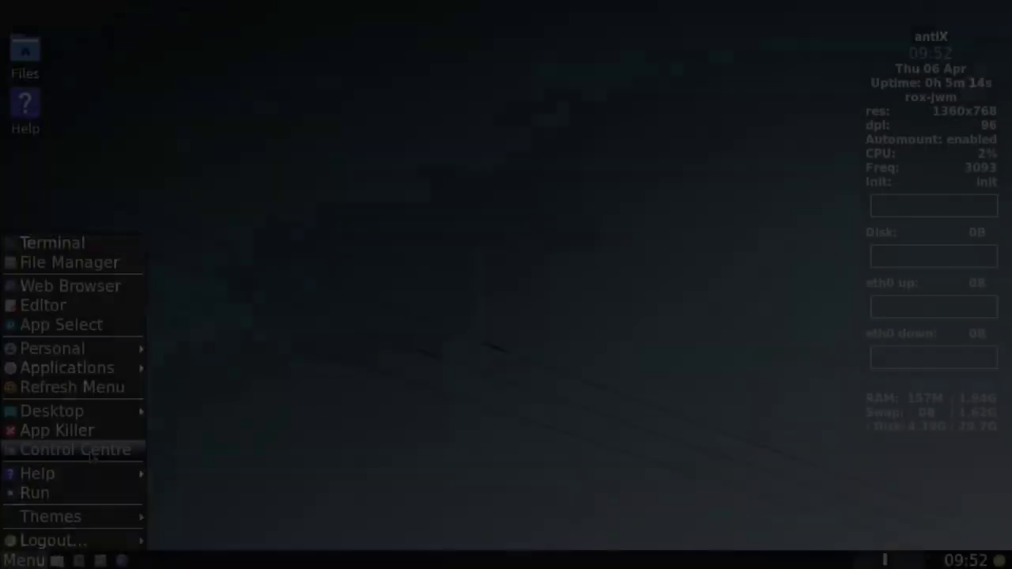
Open the antiX Control Centre maximized and launch Choose Wallpaper from the Desktop page.
left_click(90, 451)
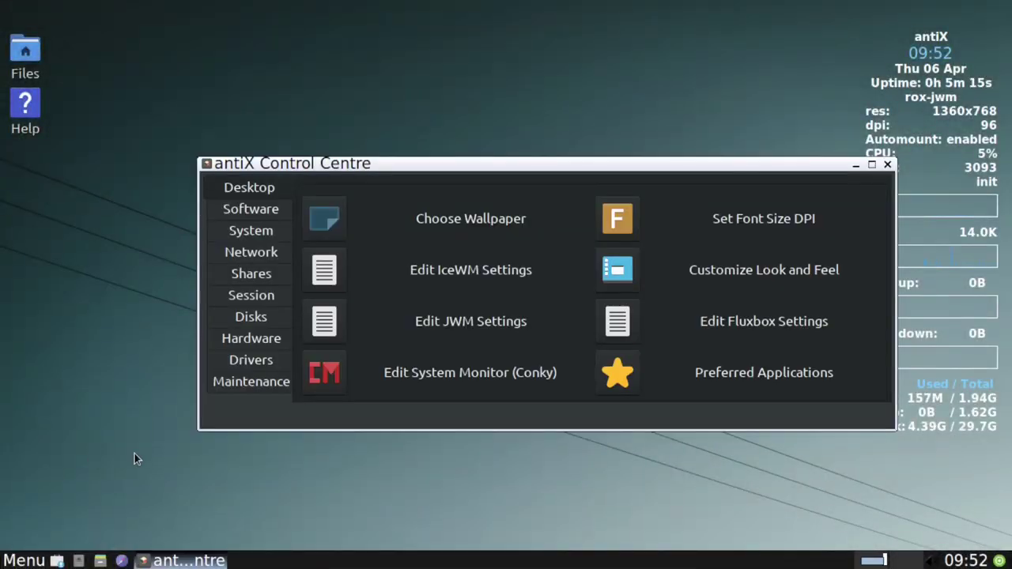
left_click(871, 164)
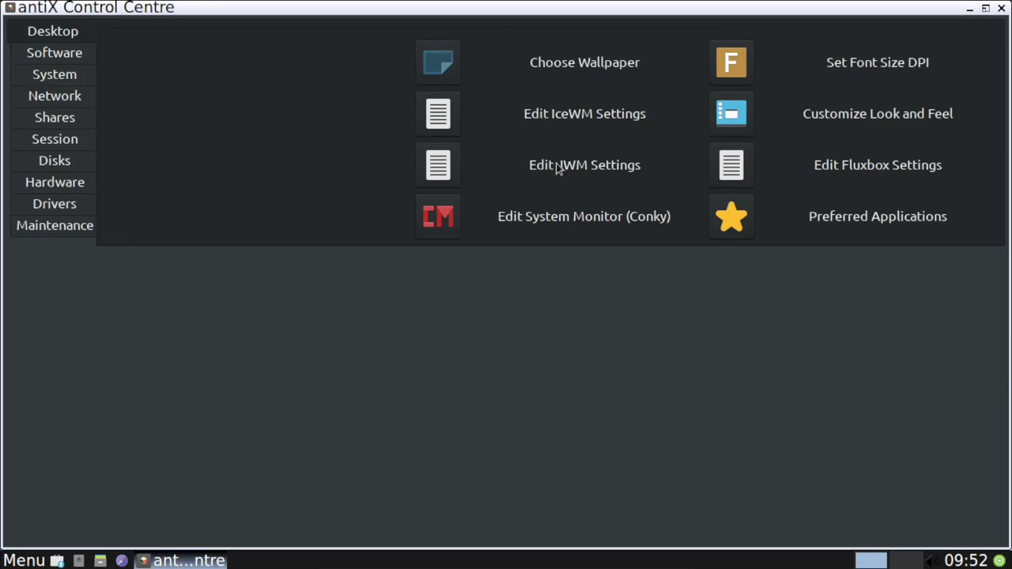
left_click(430, 72)
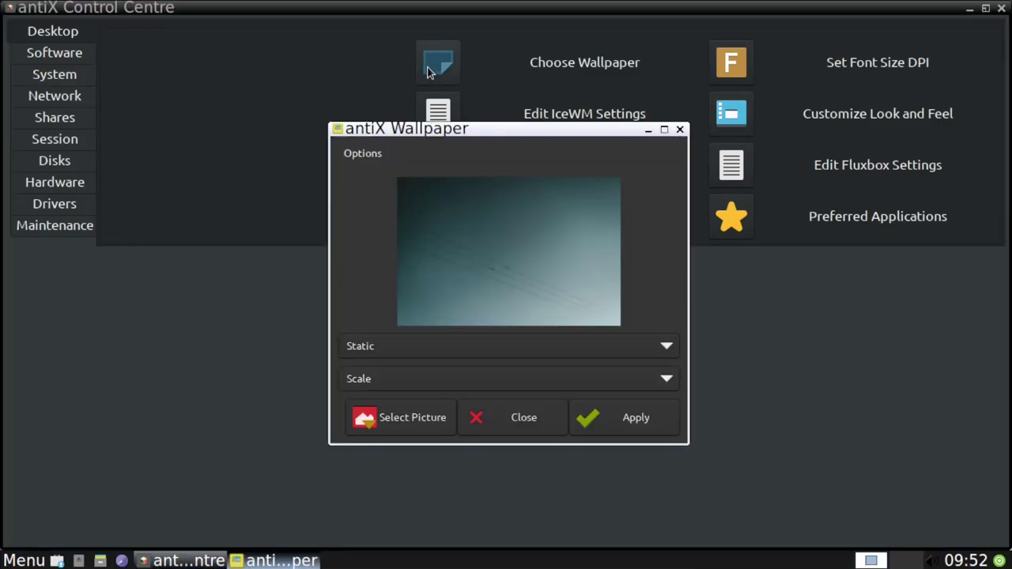
Browse wallpaper images, previewing found-lost-marbles, leaf-hanging, pylons, Space and sunflower.
left_click(443, 415)
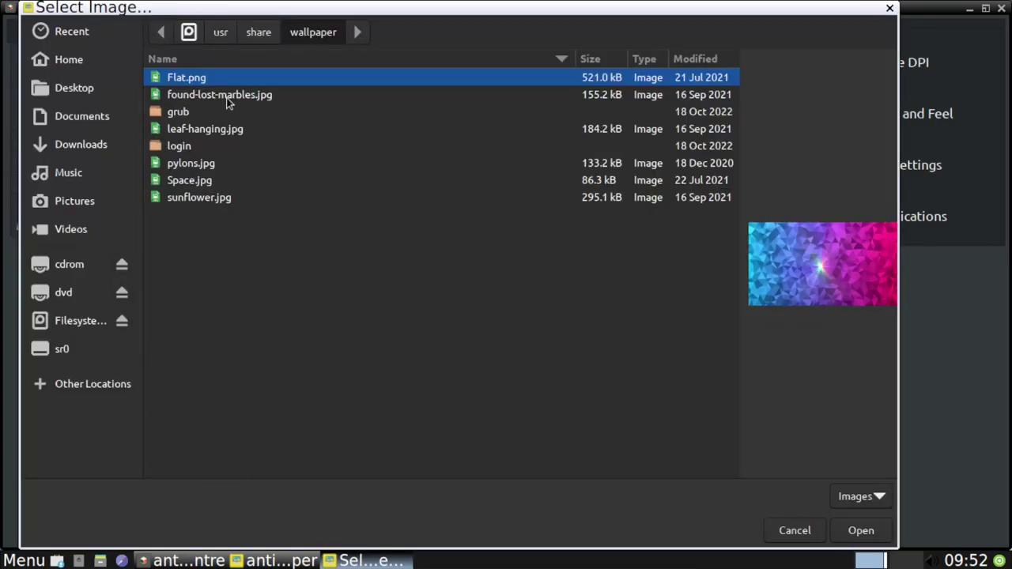
left_click(227, 96)
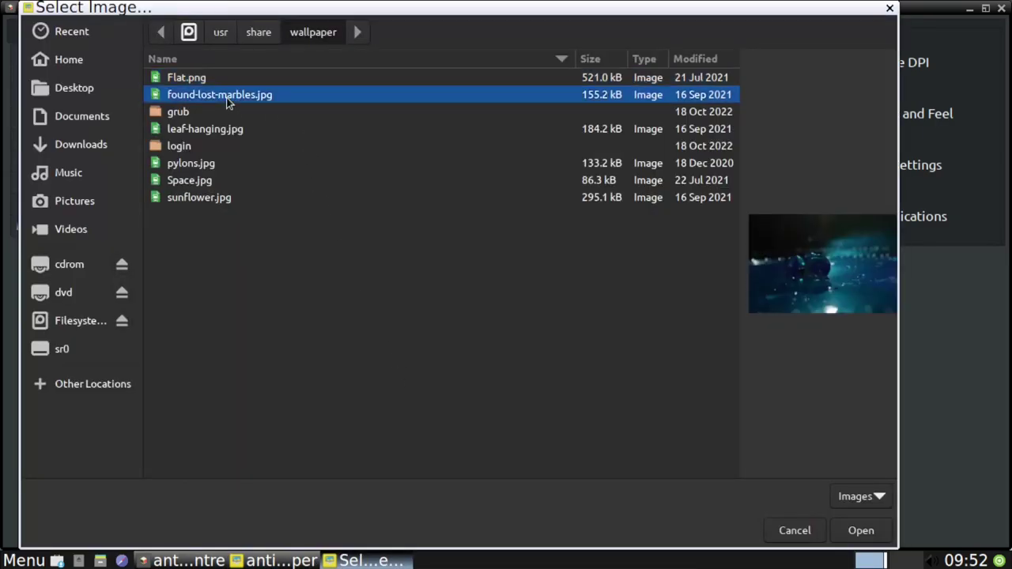
left_click(193, 129)
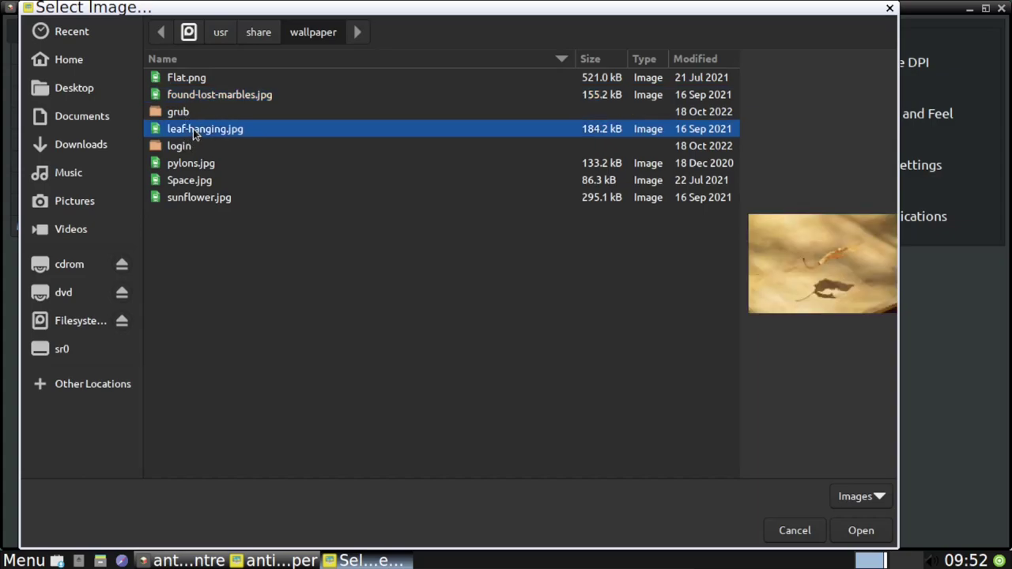
left_click(180, 168)
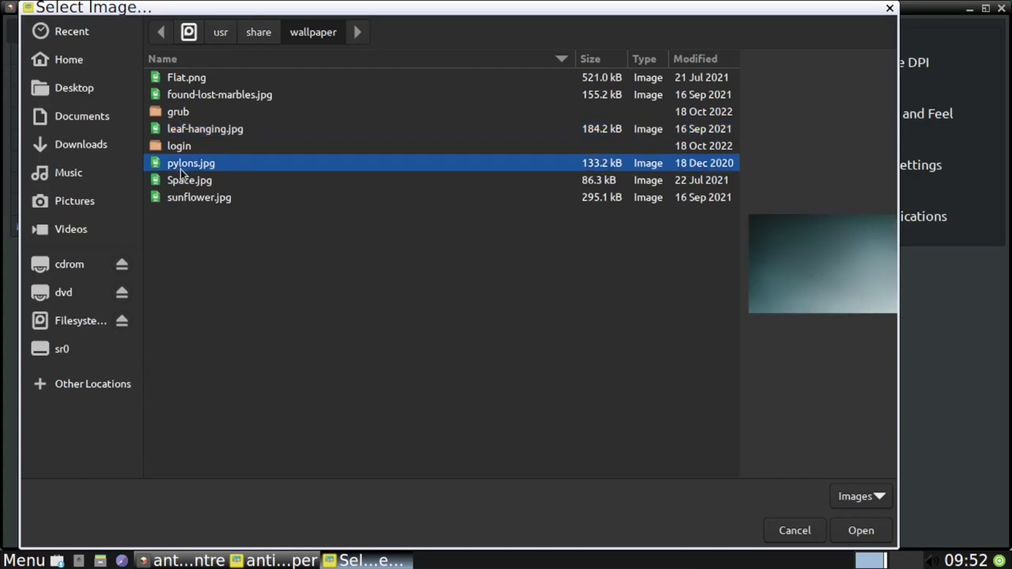
left_click(181, 184)
left_click(181, 202)
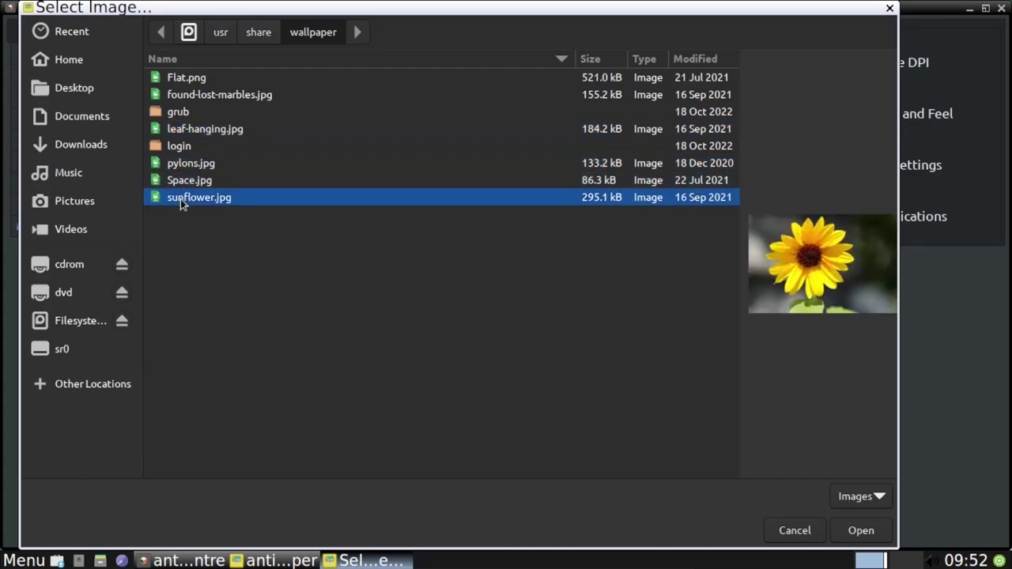
Apply found-lost-marbles.jpg as wallpaper, close the dialog and minimize the Control Centre.
left_click(212, 99)
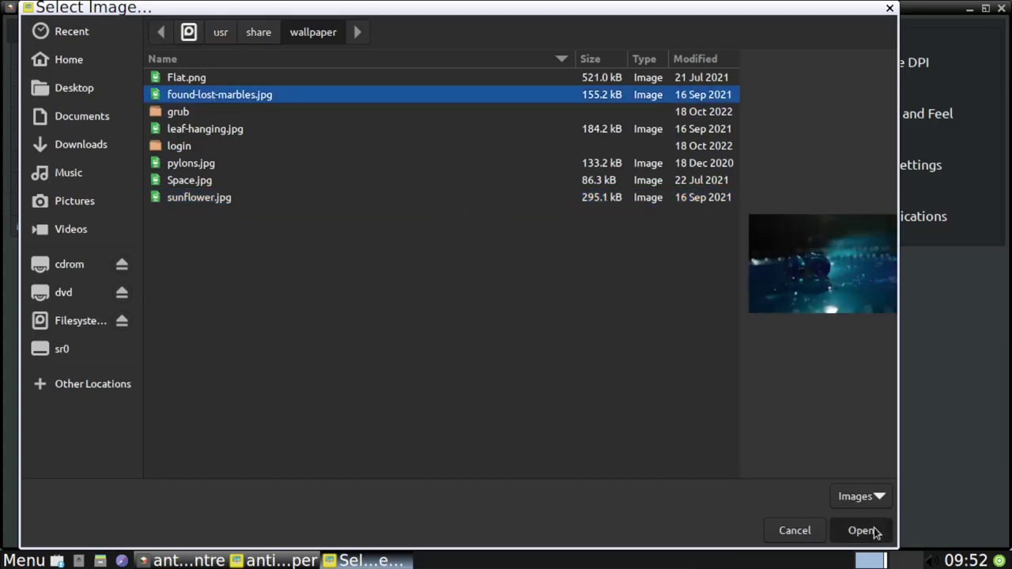
left_click(875, 533)
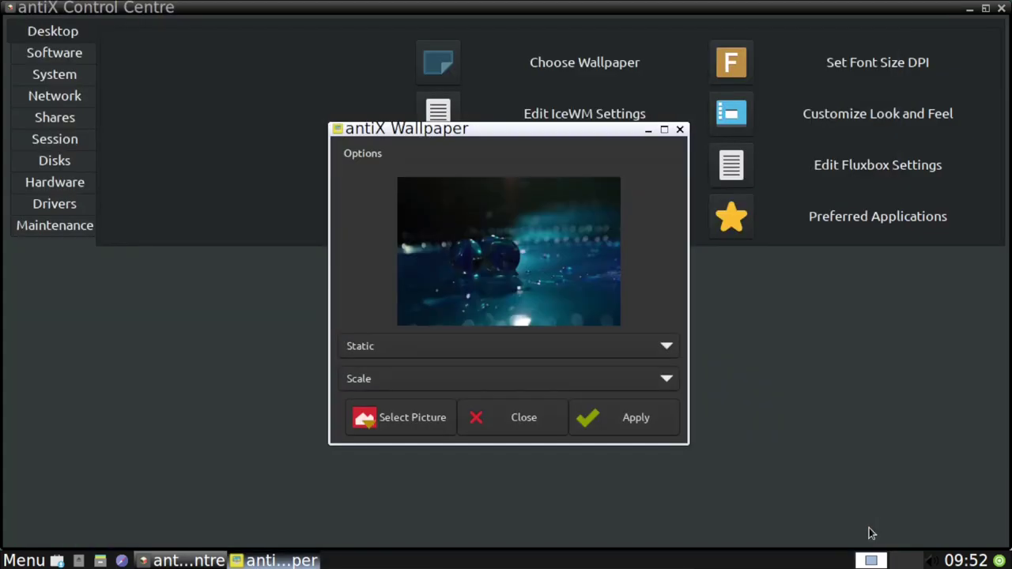
left_click(609, 431)
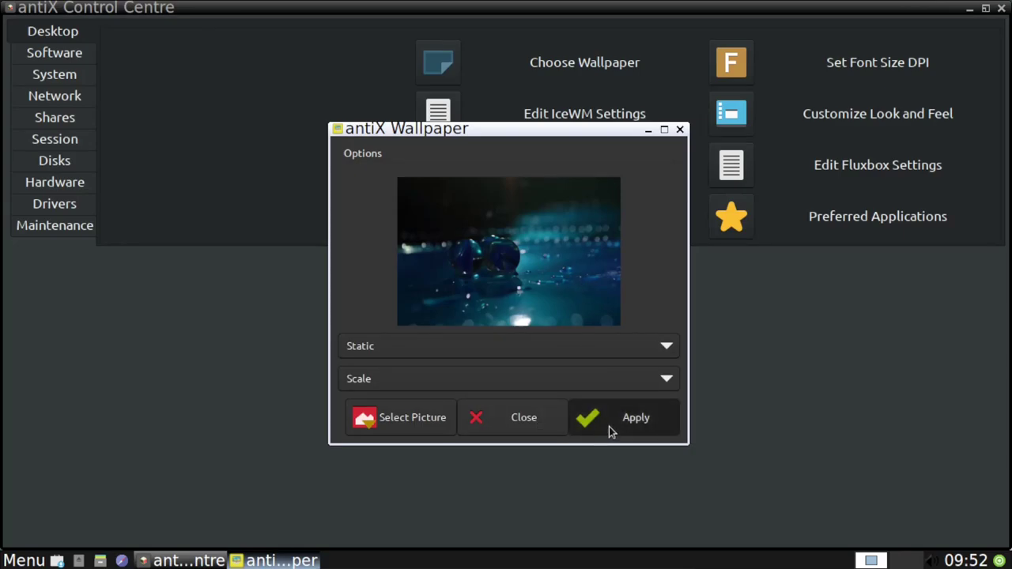
left_click(680, 131)
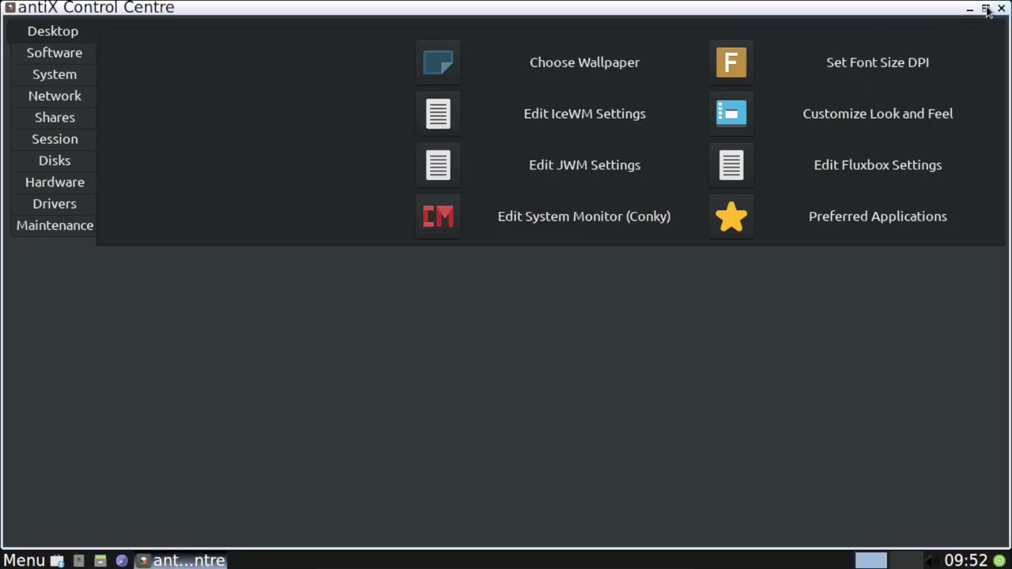
left_click(986, 9)
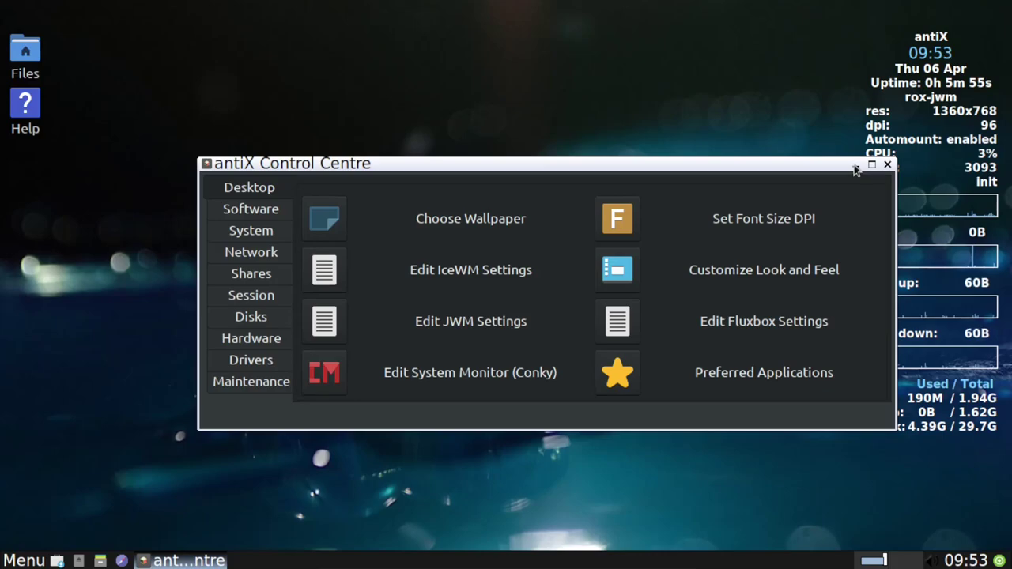
left_click(855, 166)
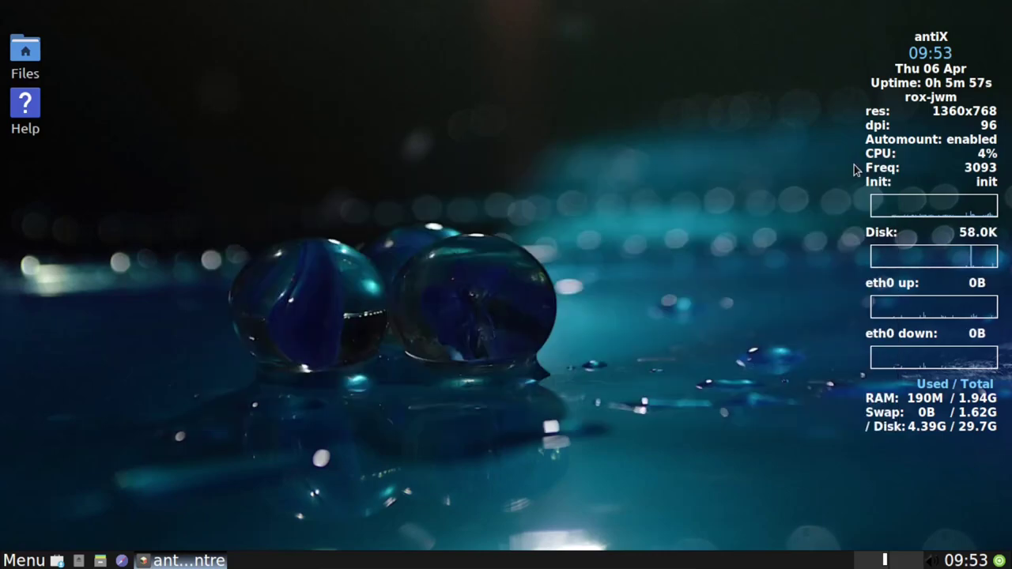
Restore the Control Centre maximized and open Customize Look and Feel.
left_click(182, 560)
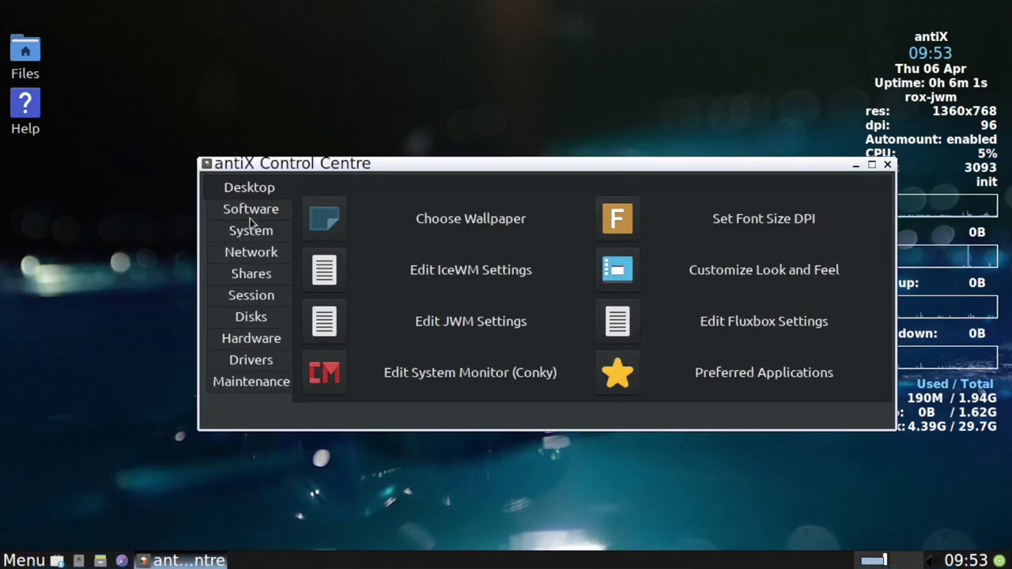
left_click(872, 164)
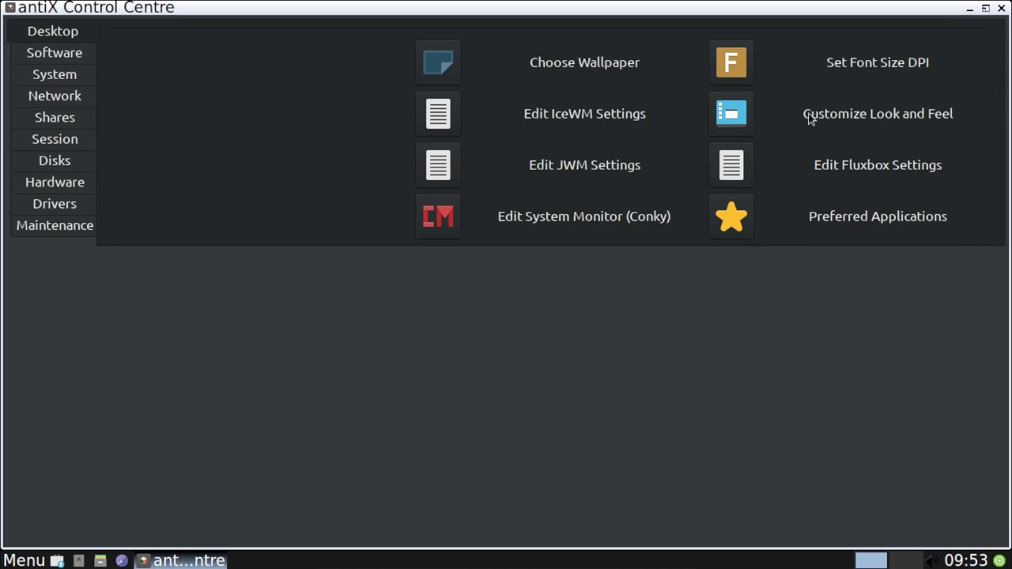
left_click(743, 117)
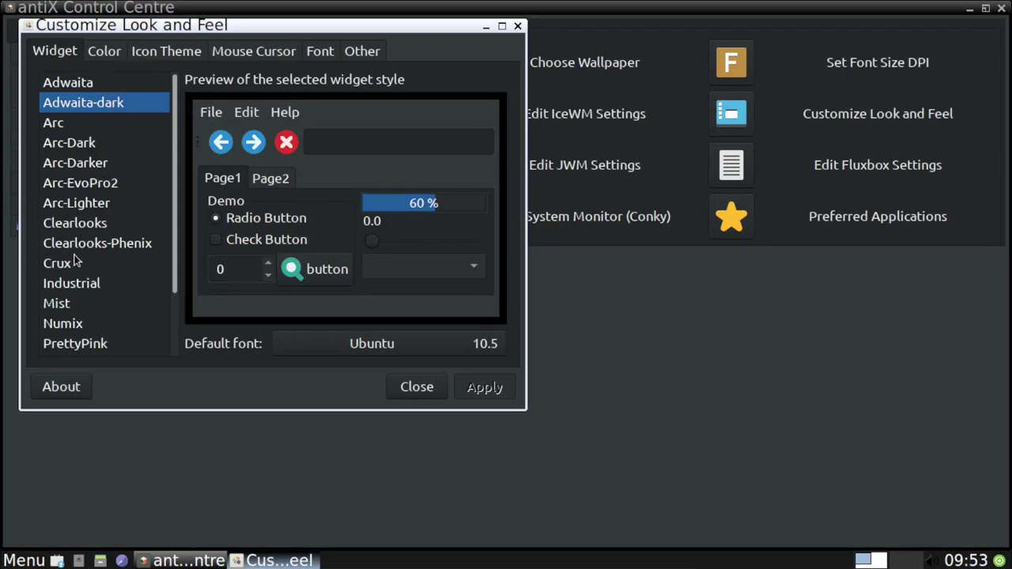
Preview the Arc-Darker, Adwaita-dark and niroki widget styles, returning to Adwaita-dark.
left_click(91, 164)
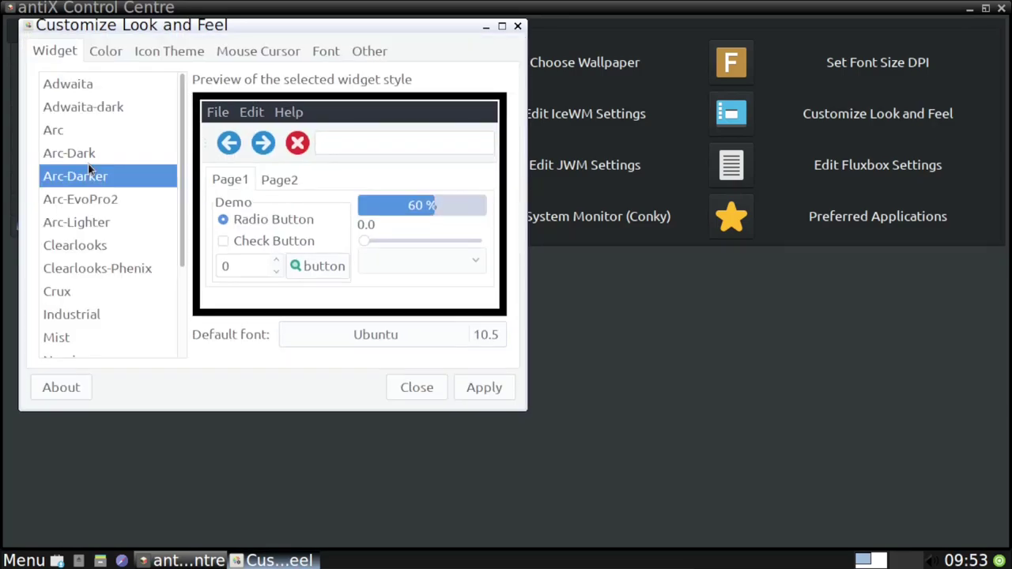
left_click(102, 107)
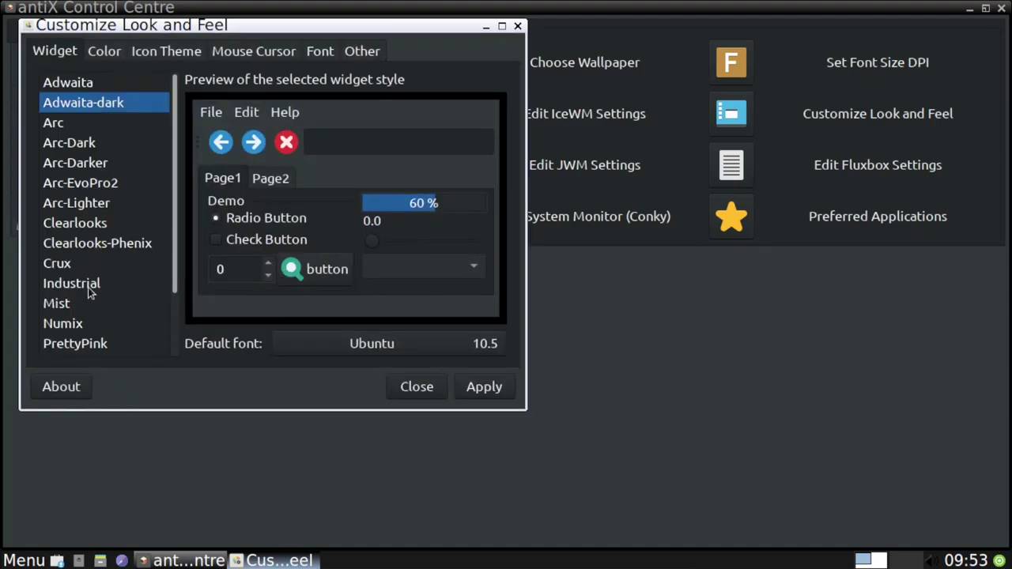
scroll(91, 324, "down", 3)
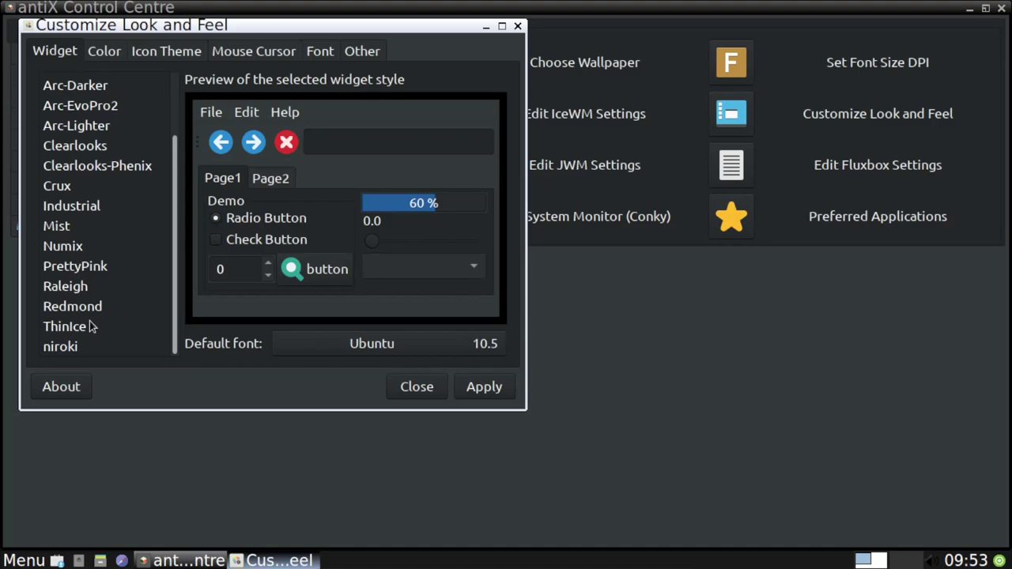
left_click(79, 348)
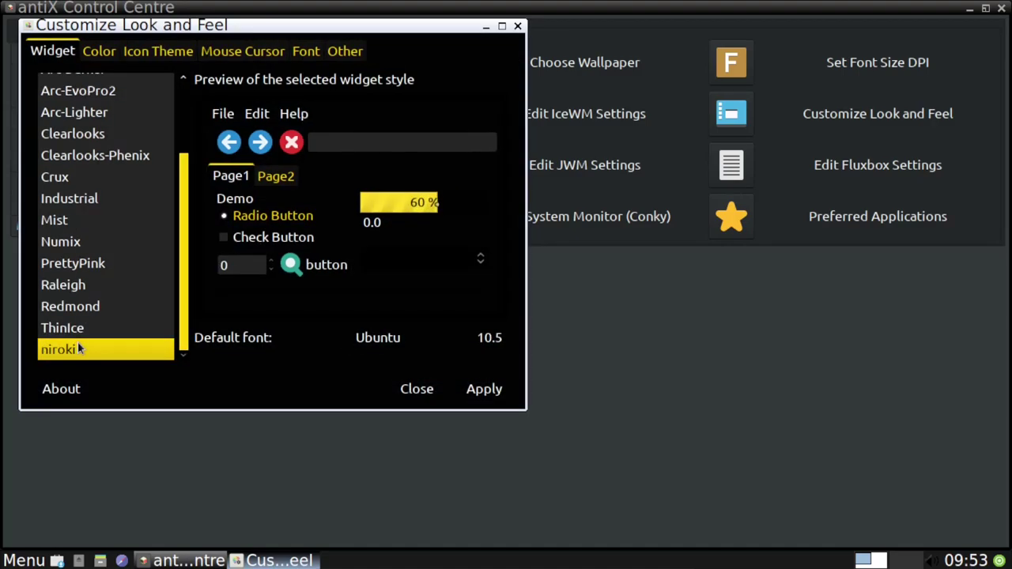
scroll(77, 155, "up", 3)
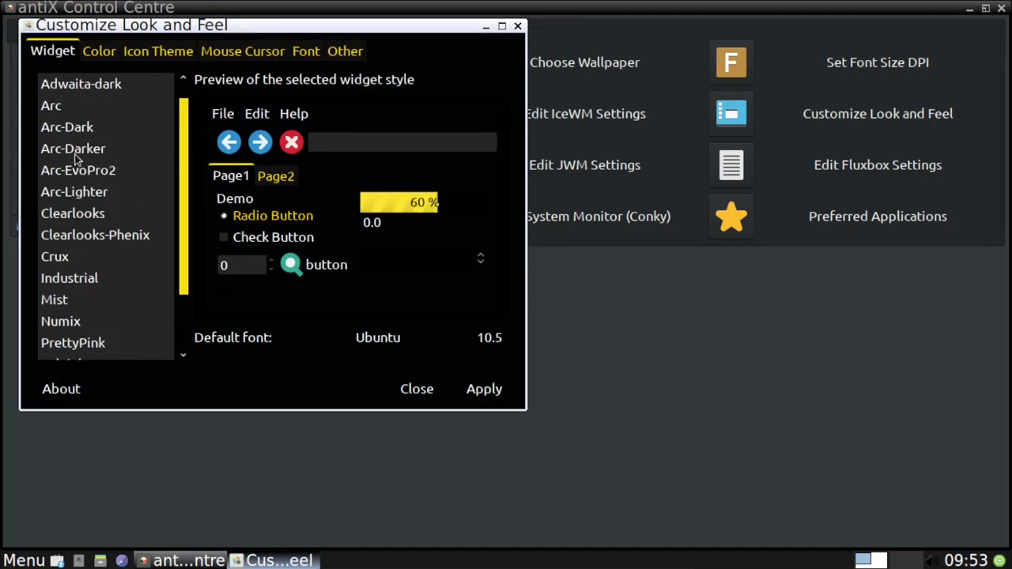
left_click(106, 92)
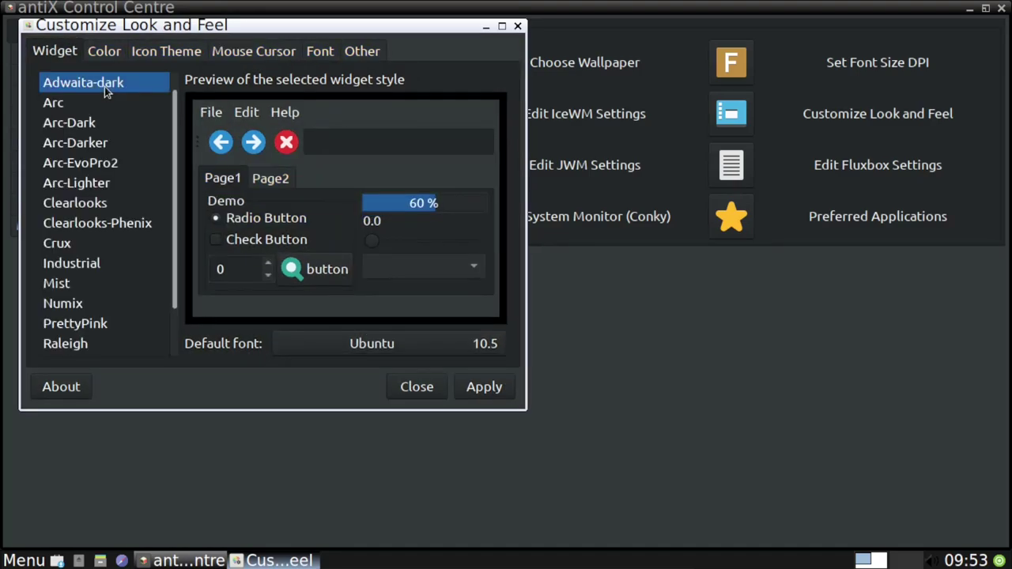
Apply Adwaita-dark, close Look and Feel, and open the Fluxbox menu file for editing.
left_click(481, 388)
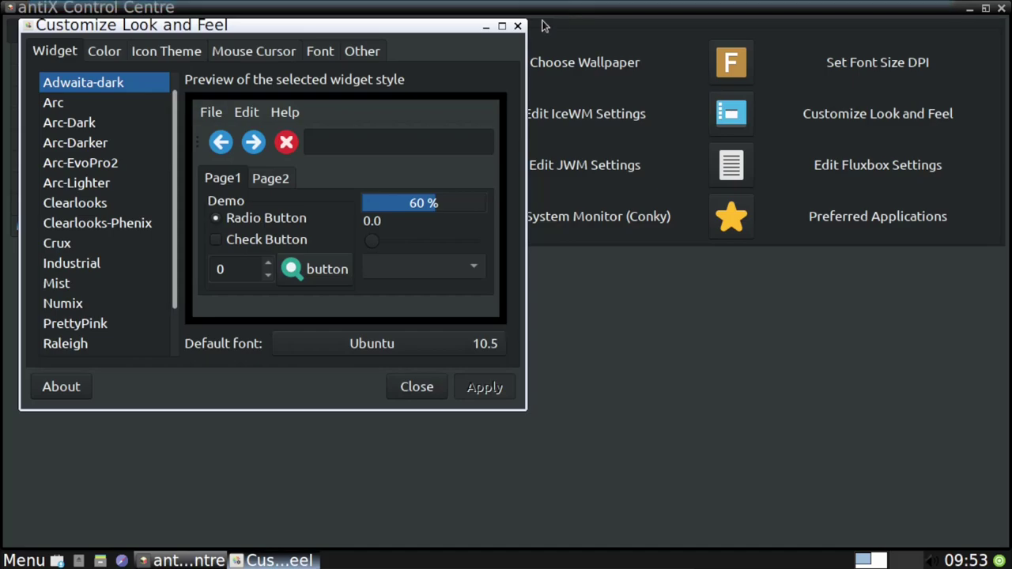
left_click(518, 27)
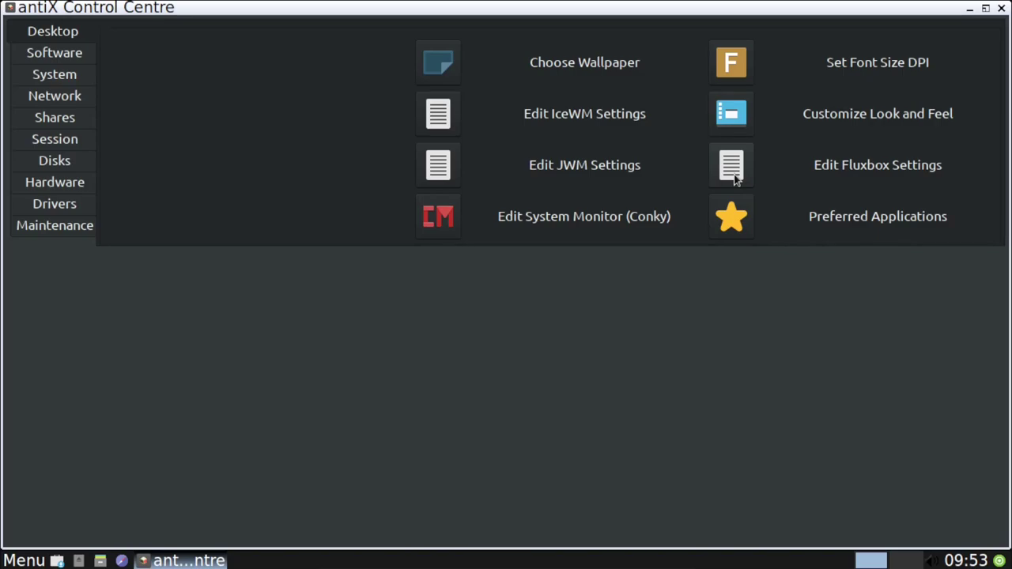
left_click(734, 179)
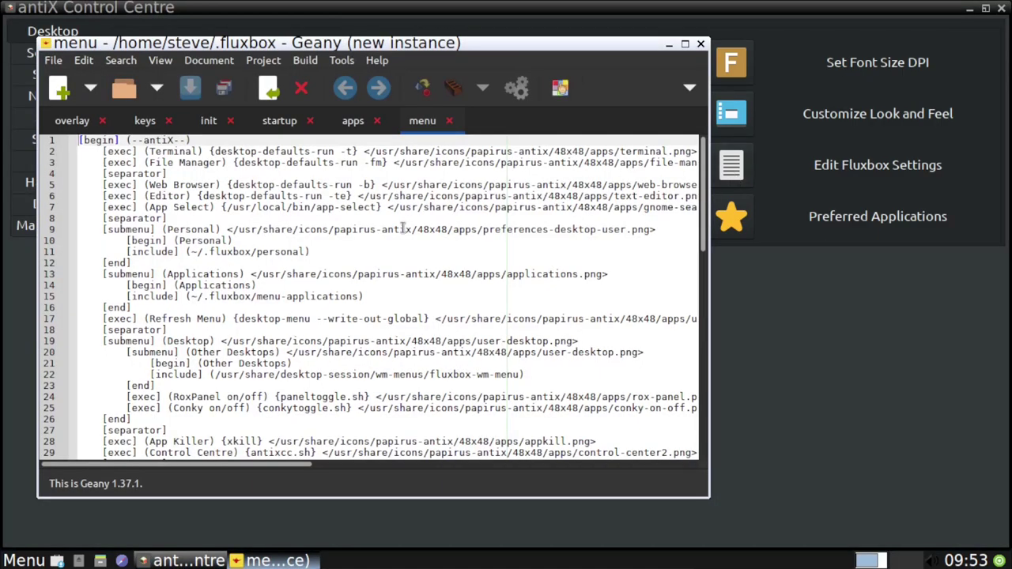
Scroll up and down through the Fluxbox menu file in Geany, then close Geany.
scroll(358, 247, "down", 6)
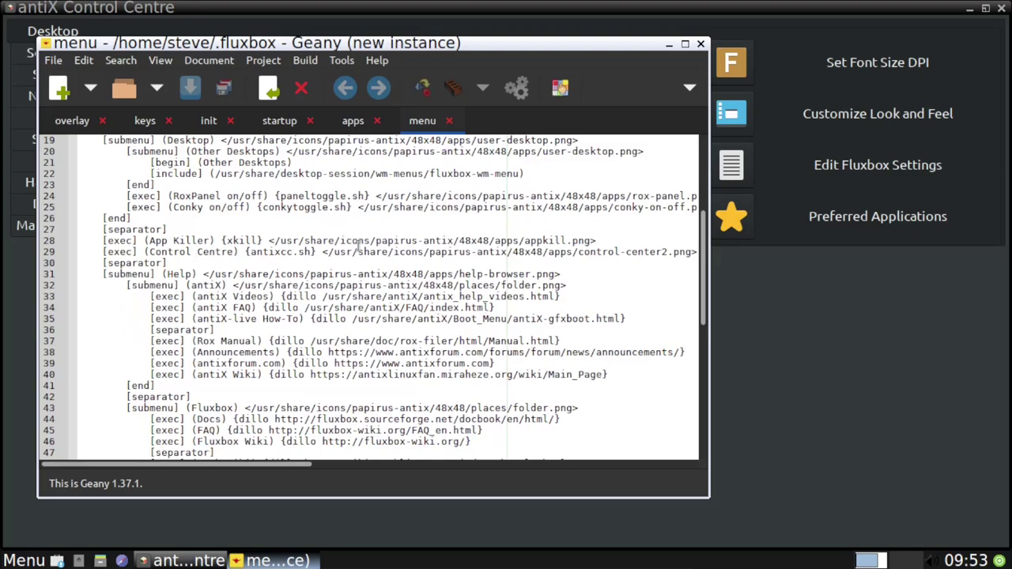
scroll(357, 247, "down", 11)
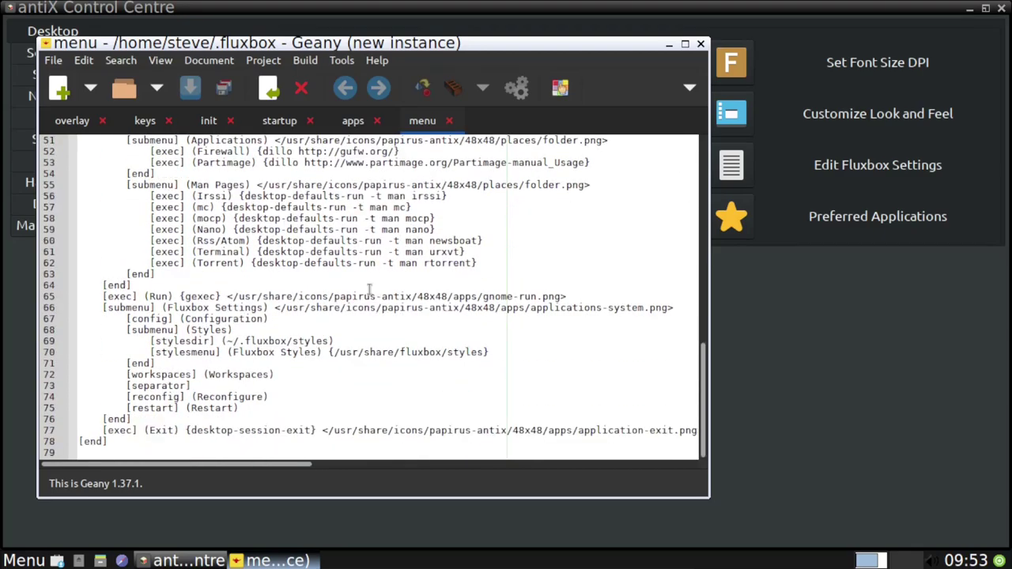
scroll(370, 376, "up", 1)
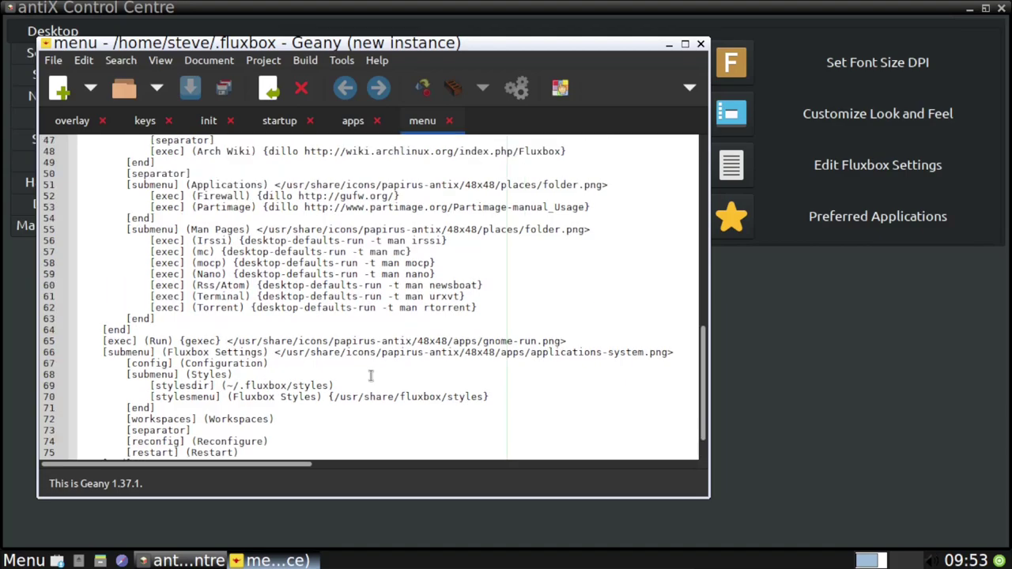
scroll(371, 375, "down", 1)
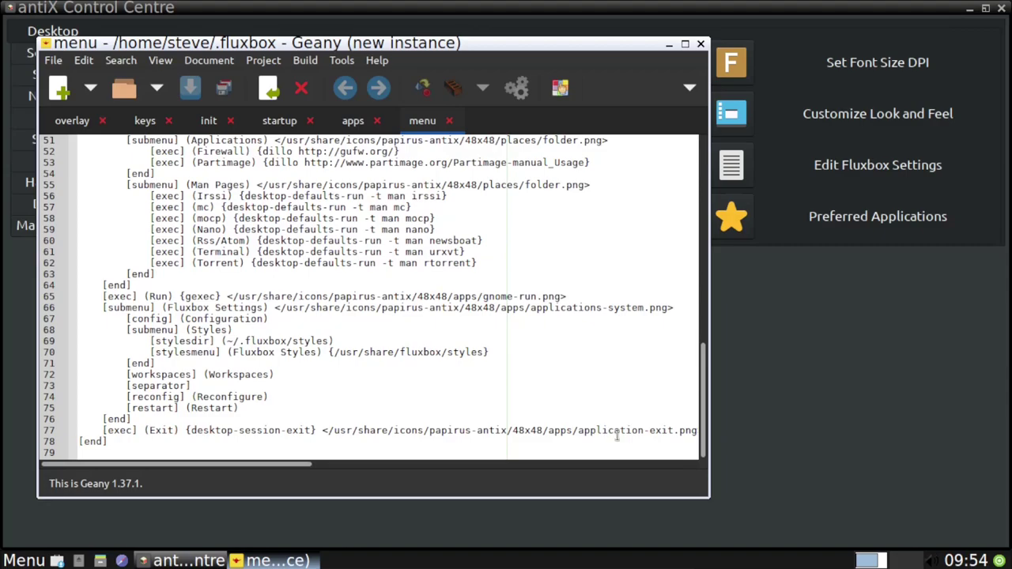
scroll(275, 314, "up", 1)
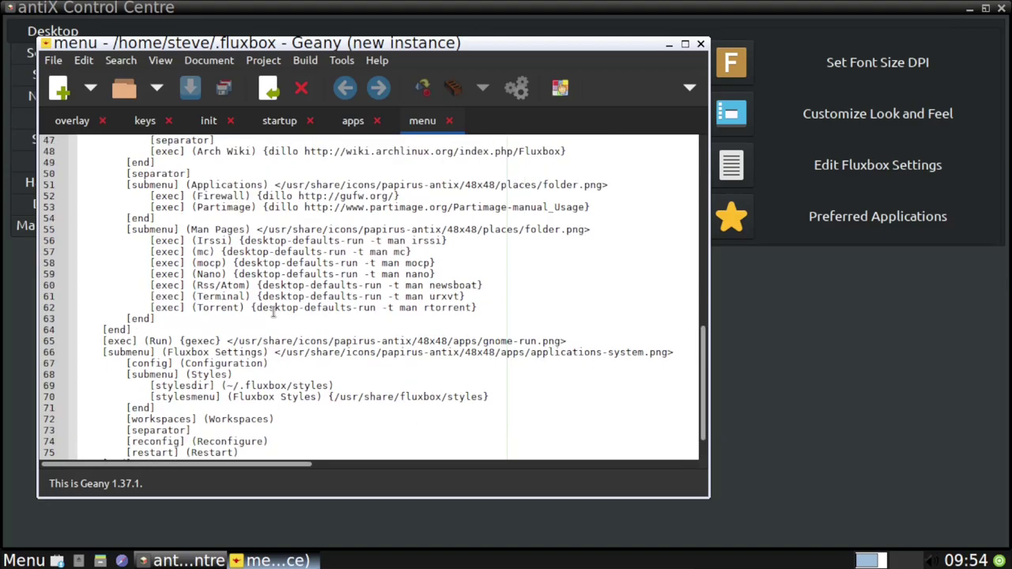
scroll(275, 314, "up", 1)
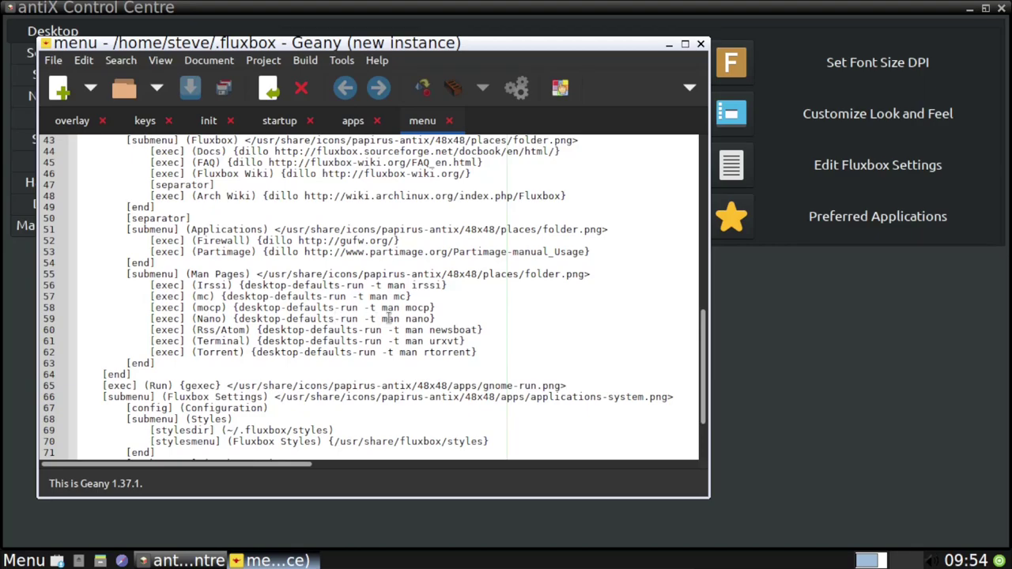
scroll(389, 317, "up", 5)
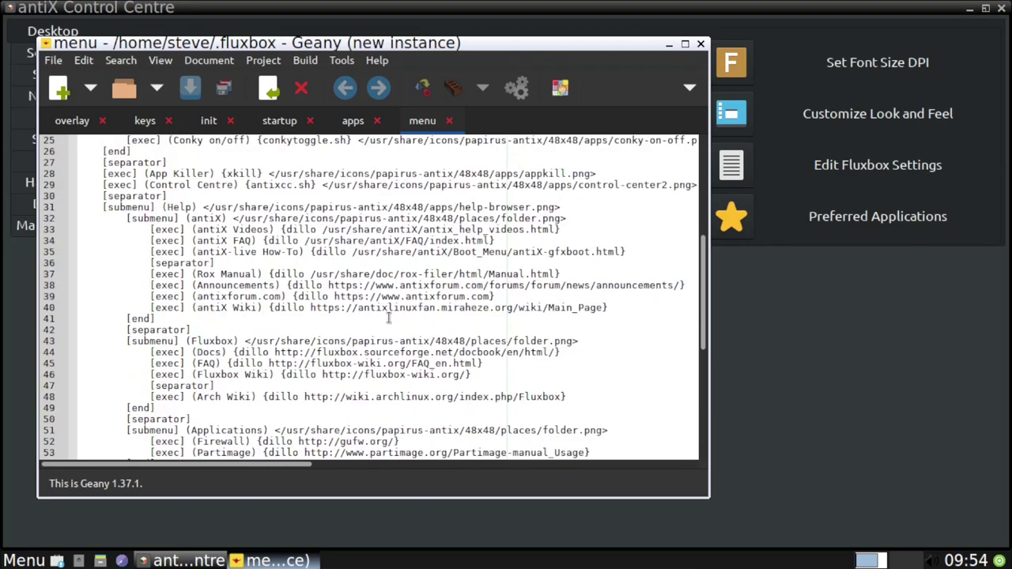
scroll(389, 317, "up", 6)
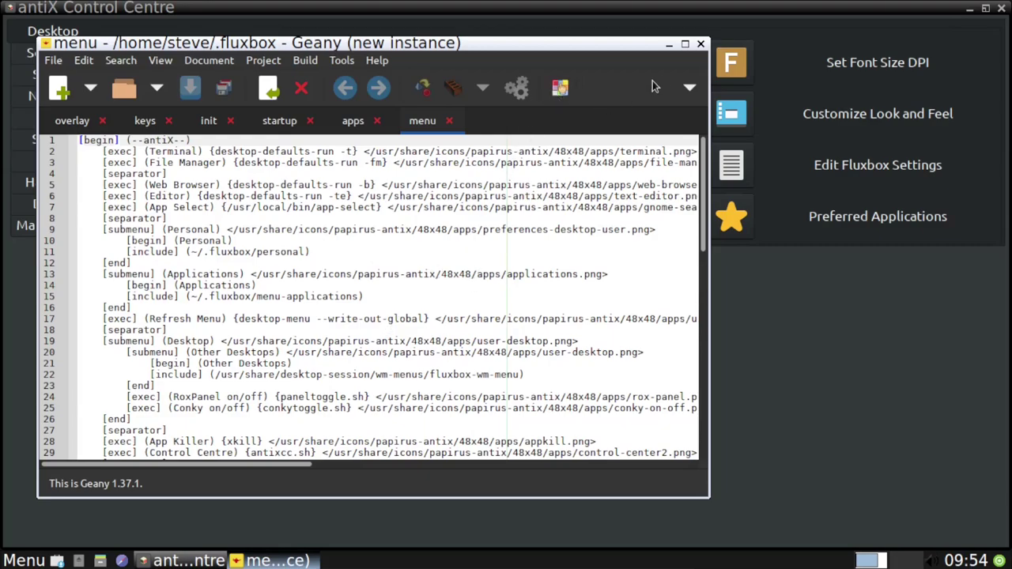
left_click(701, 44)
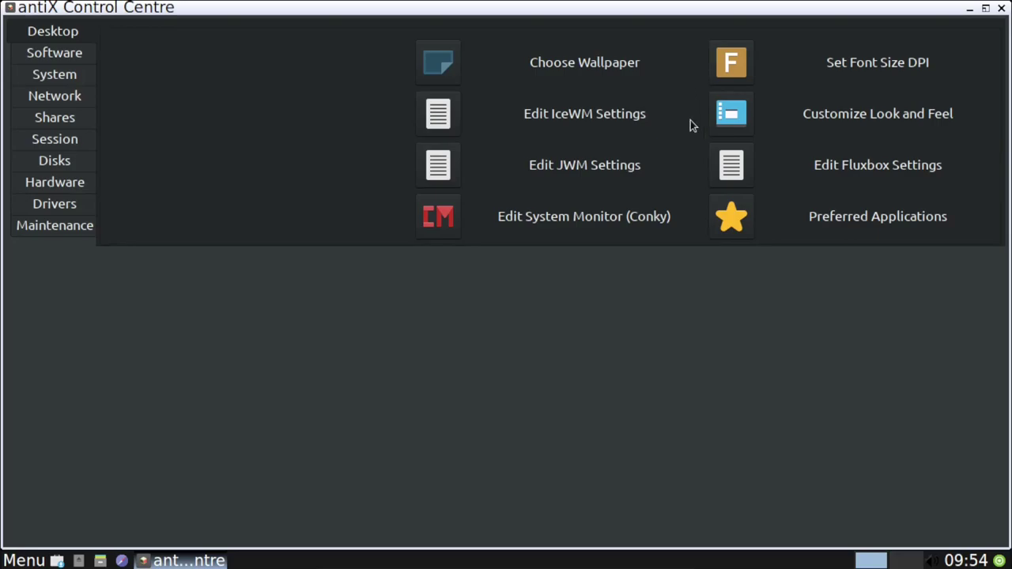
Launch antiX Updater from Software tools, authenticate with the admin password, and run Automatic update.
left_click(64, 59)
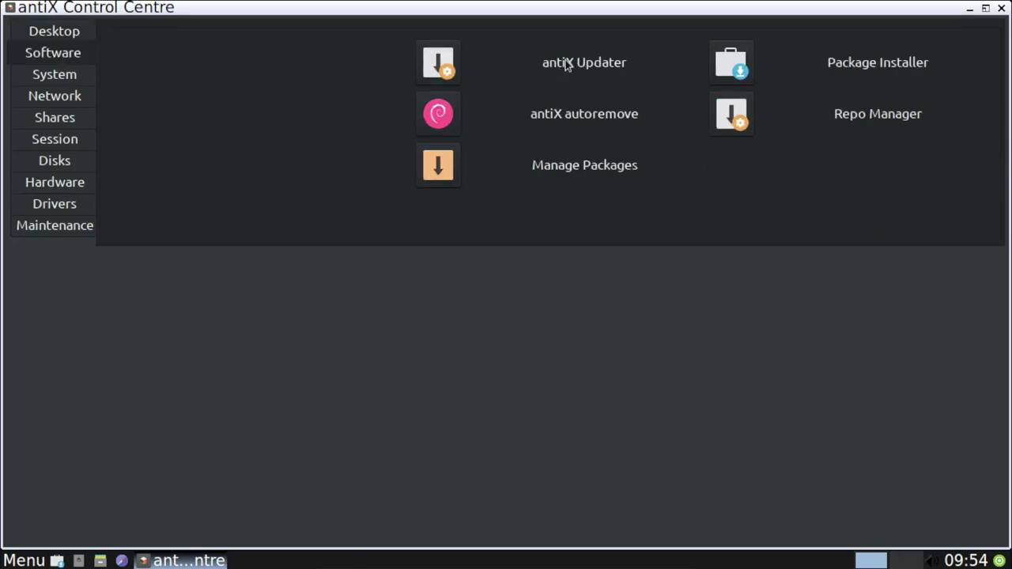
left_click(448, 73)
key("Return")
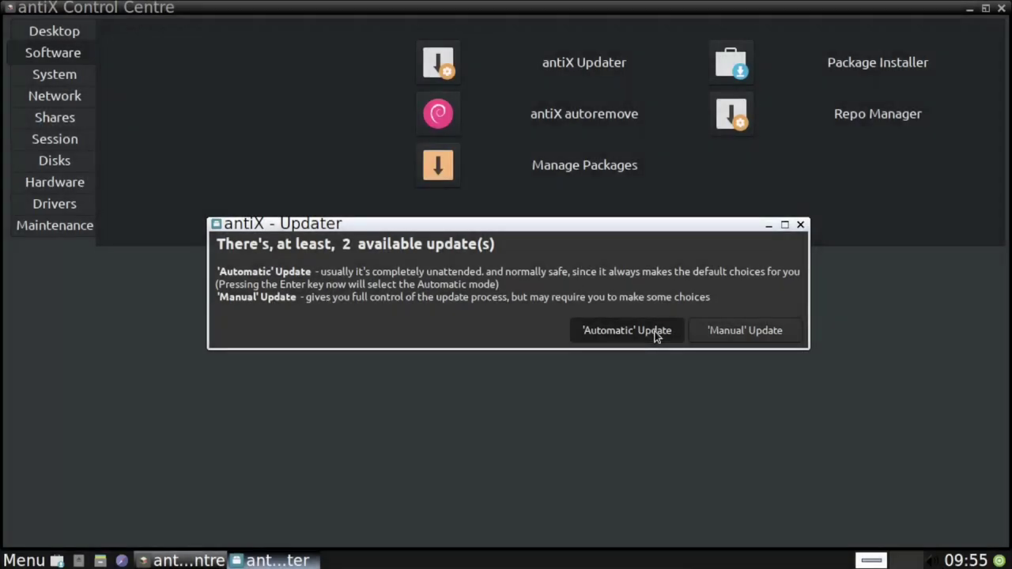
left_click(654, 330)
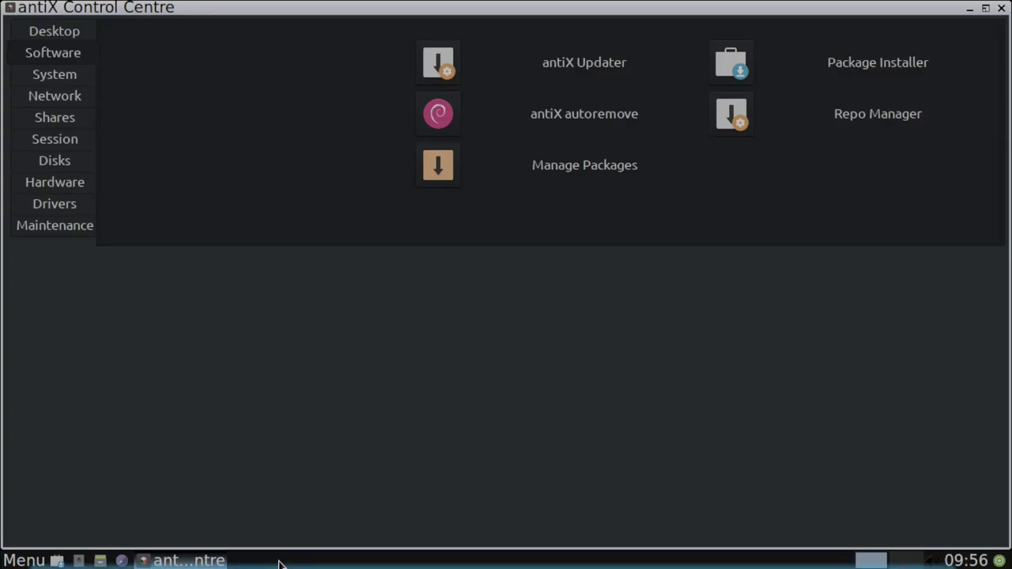
Switch to the host overview and back, then bring up the antiX start menu.
key("super")
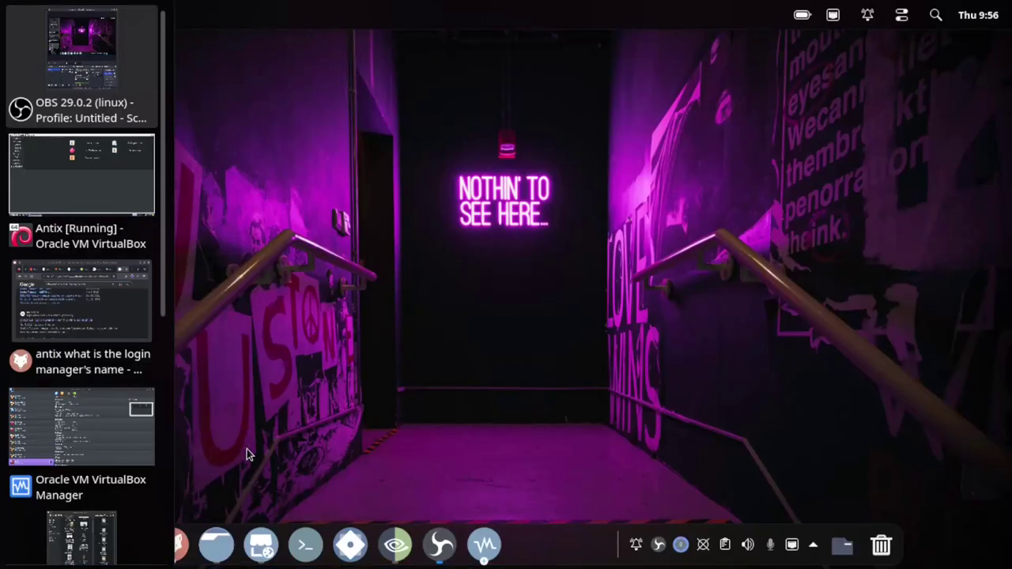
key("super")
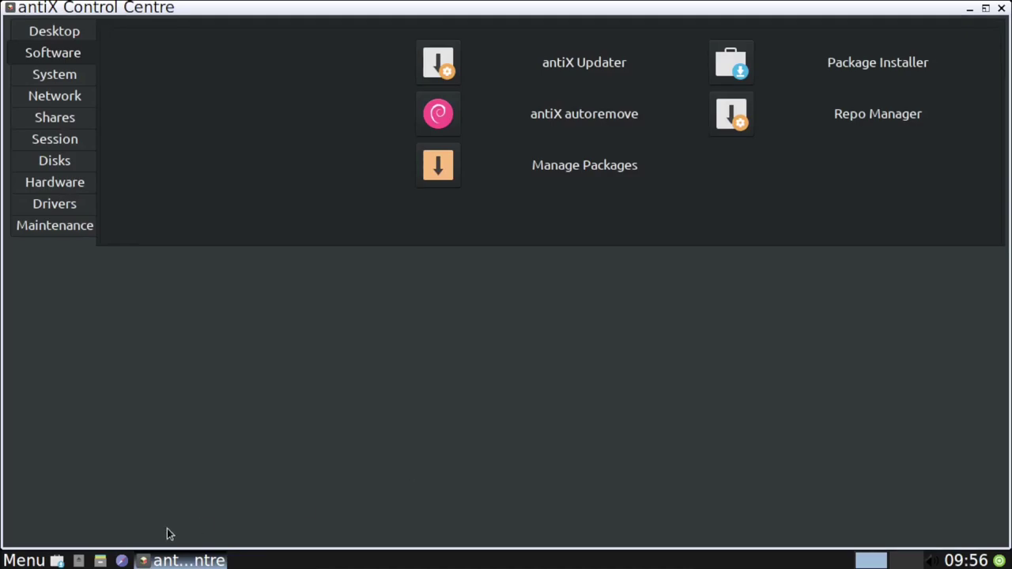
left_click(24, 561)
mouse_move(71, 357)
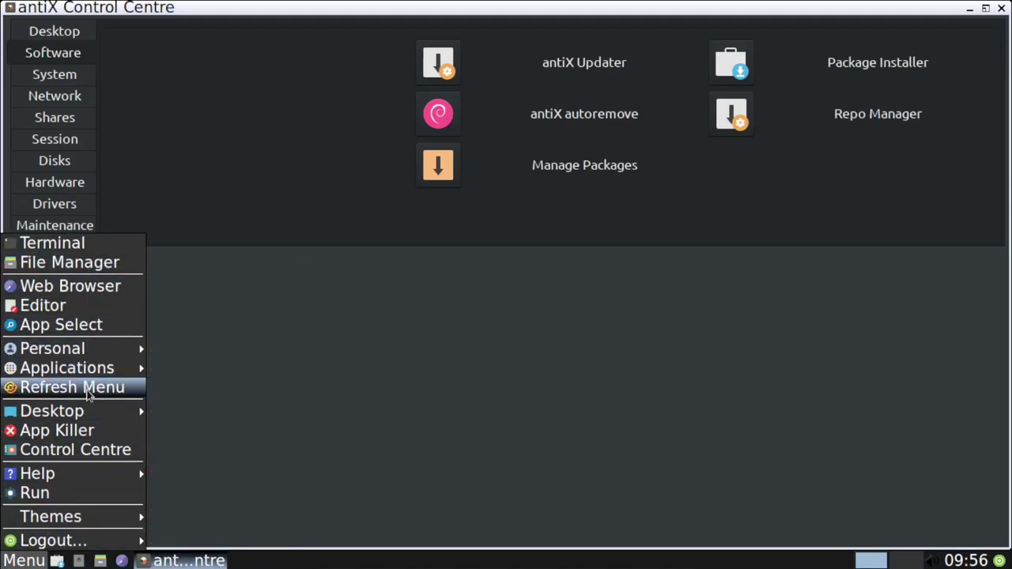
Dismiss the start menu, peek at Audio packages, then expand and browse Desktop Environment.
left_click(437, 385)
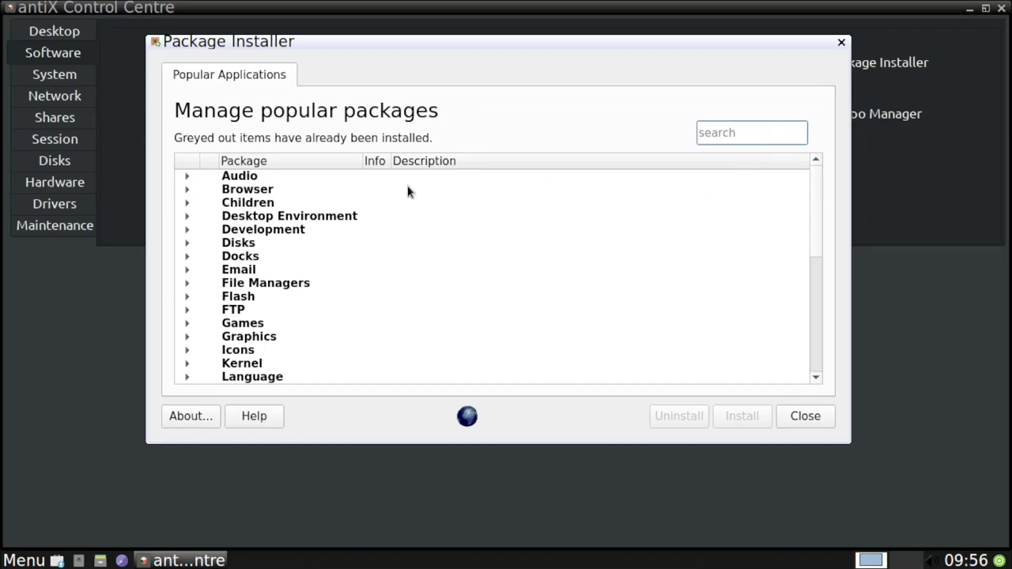
left_click(188, 177)
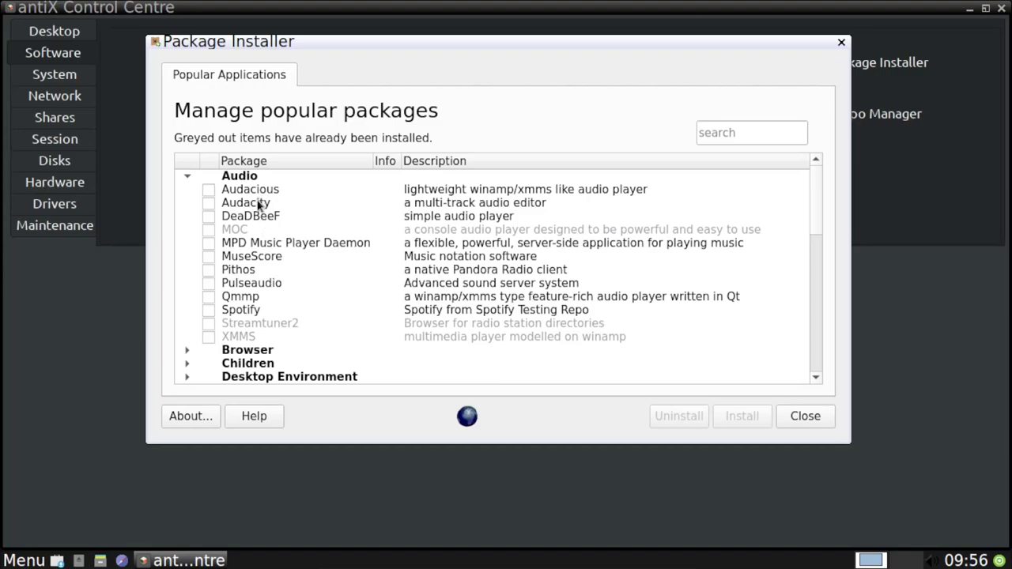
left_click(187, 179)
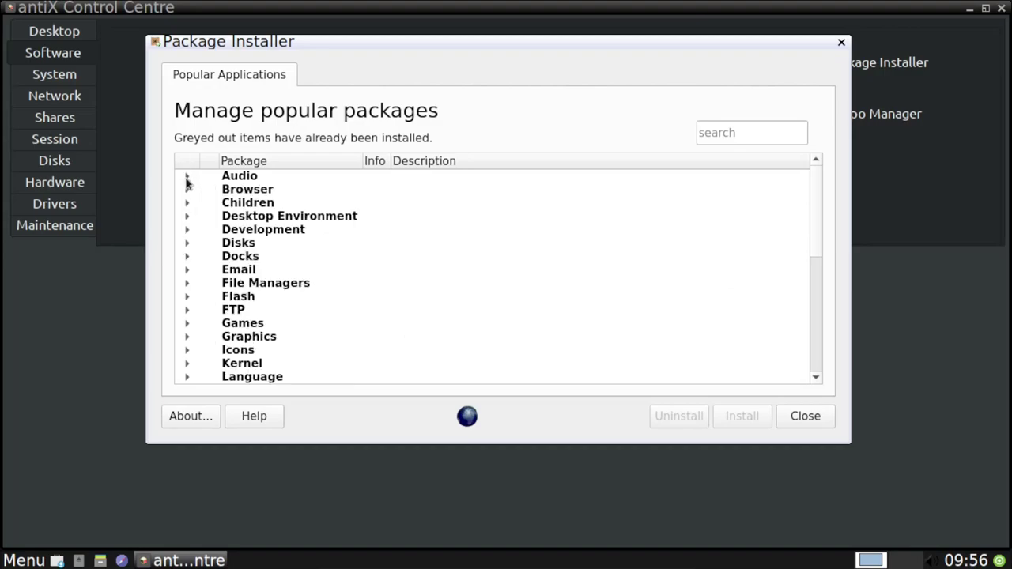
left_click(188, 218)
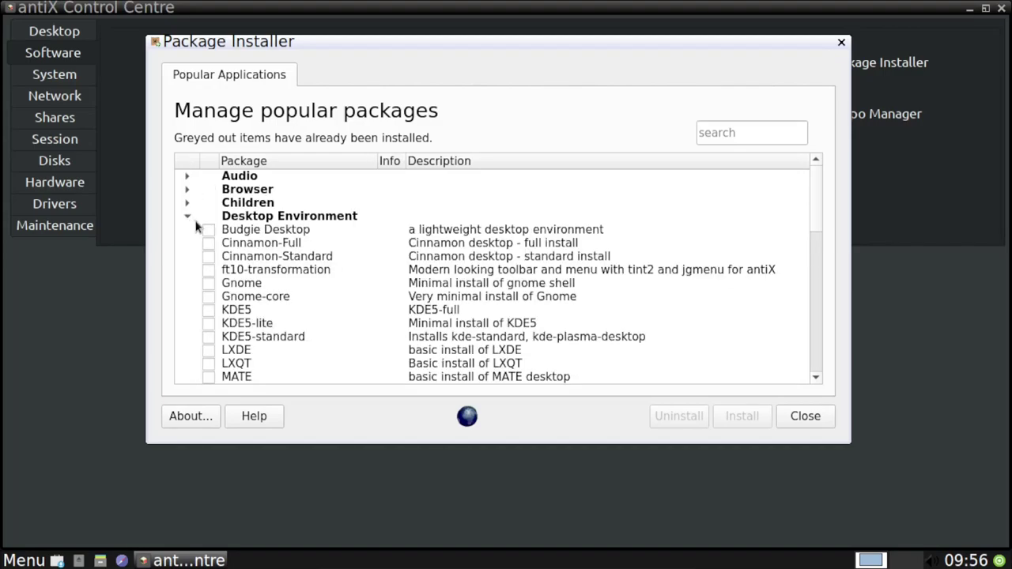
scroll(197, 227, "down", 3)
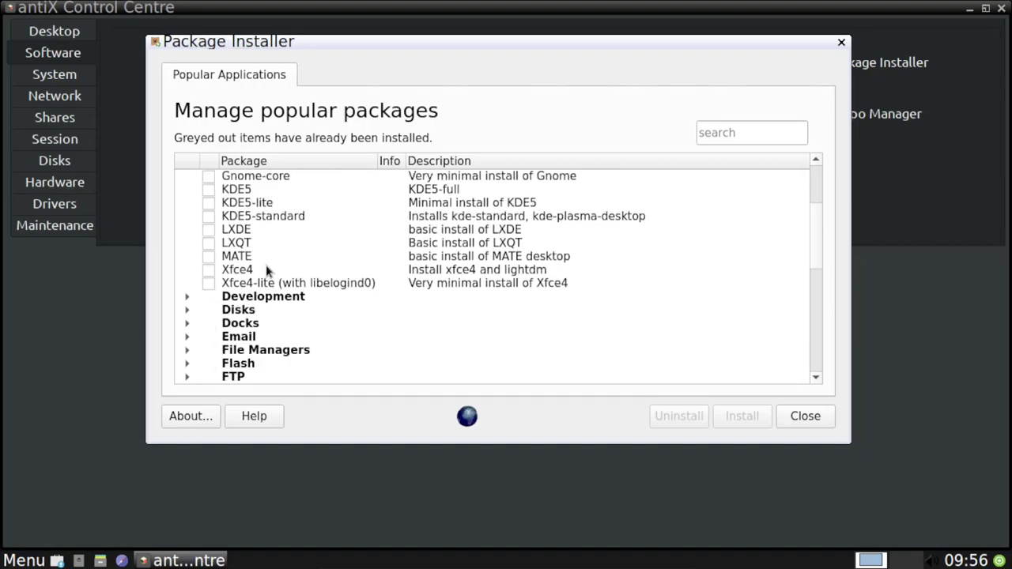
scroll(305, 269, "up", 2)
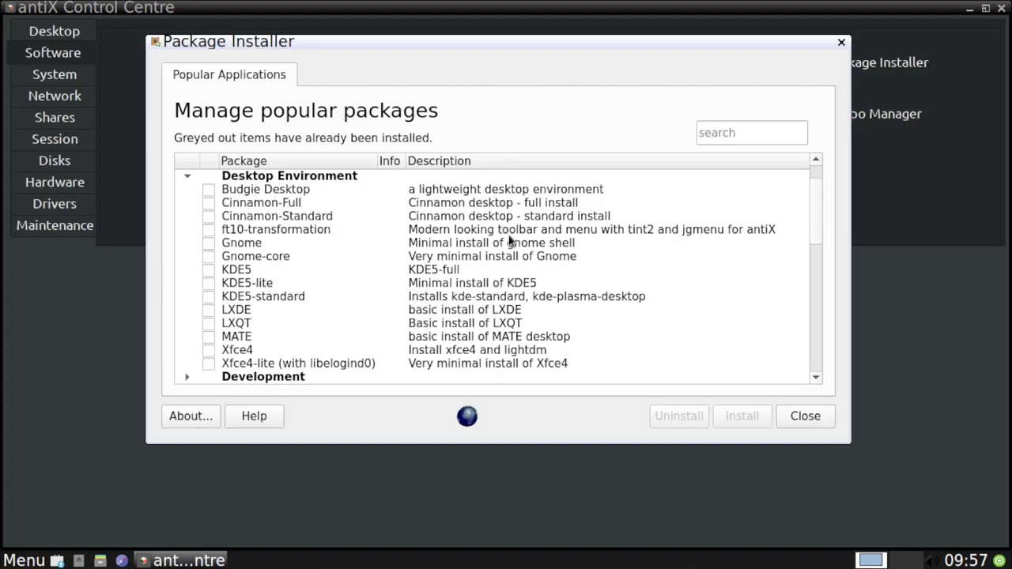
Mark ft10-transformation for installation and collapse the Desktop Environment category.
left_click(209, 230)
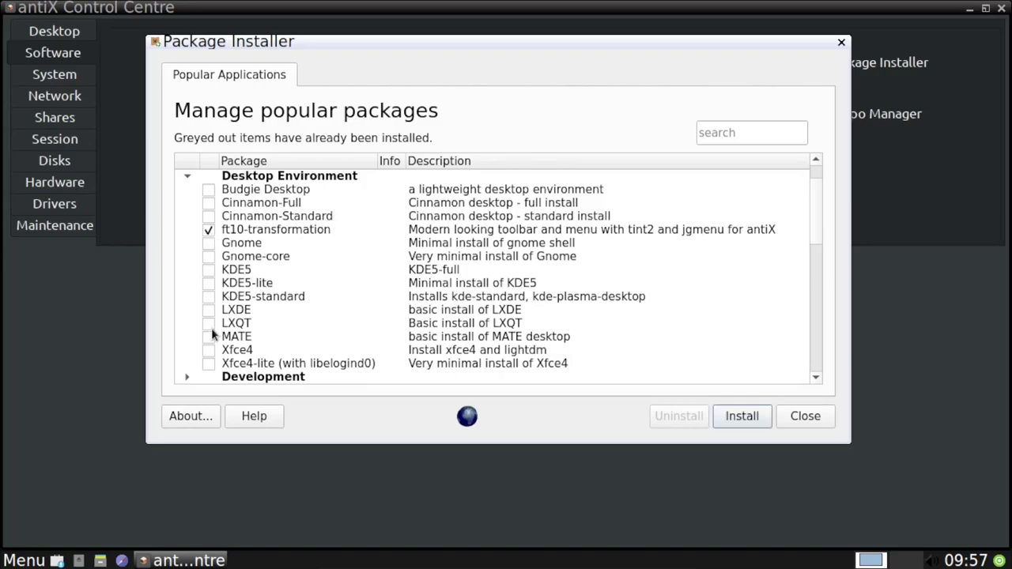
scroll(204, 365, "down", 1)
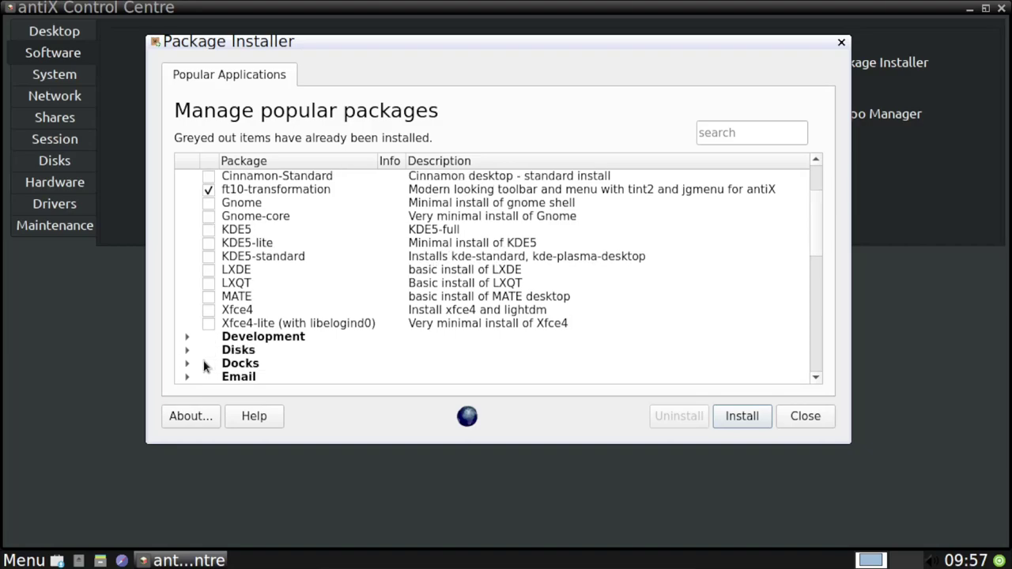
scroll(193, 276, "up", 1)
scroll(191, 275, "up", 1)
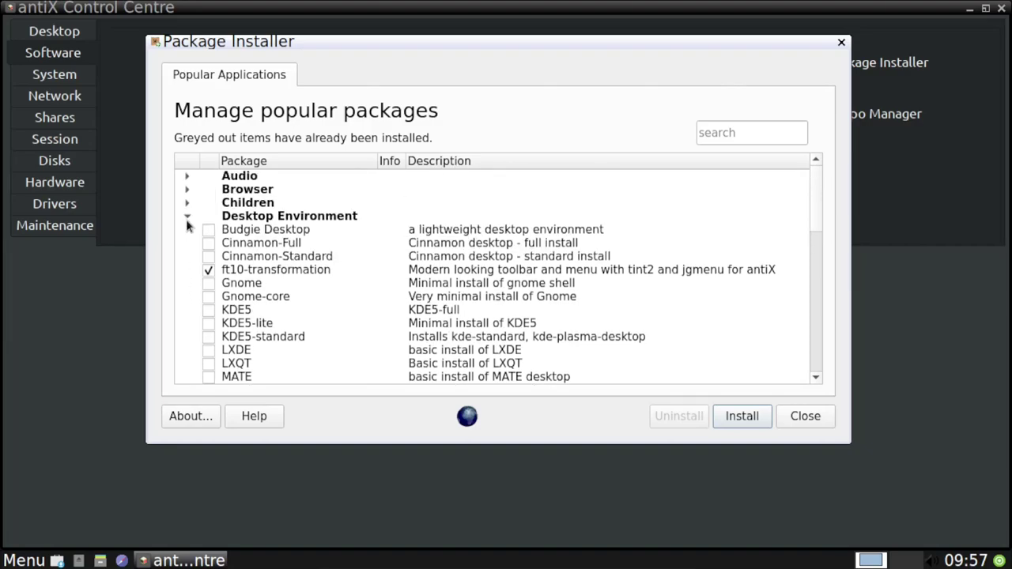
left_click(186, 219)
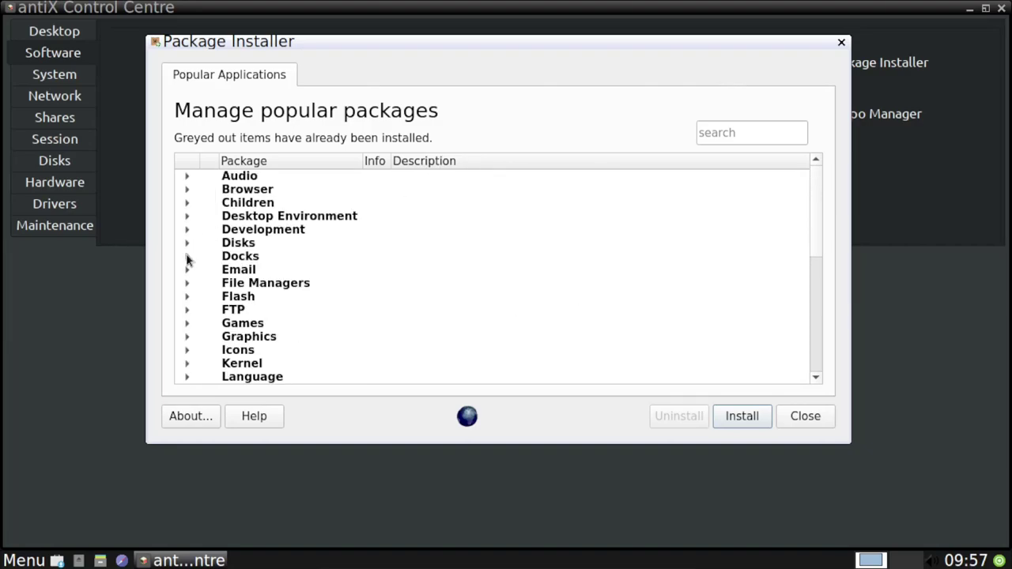
Browse the Docks, File Managers and Games package categories.
left_click(188, 257)
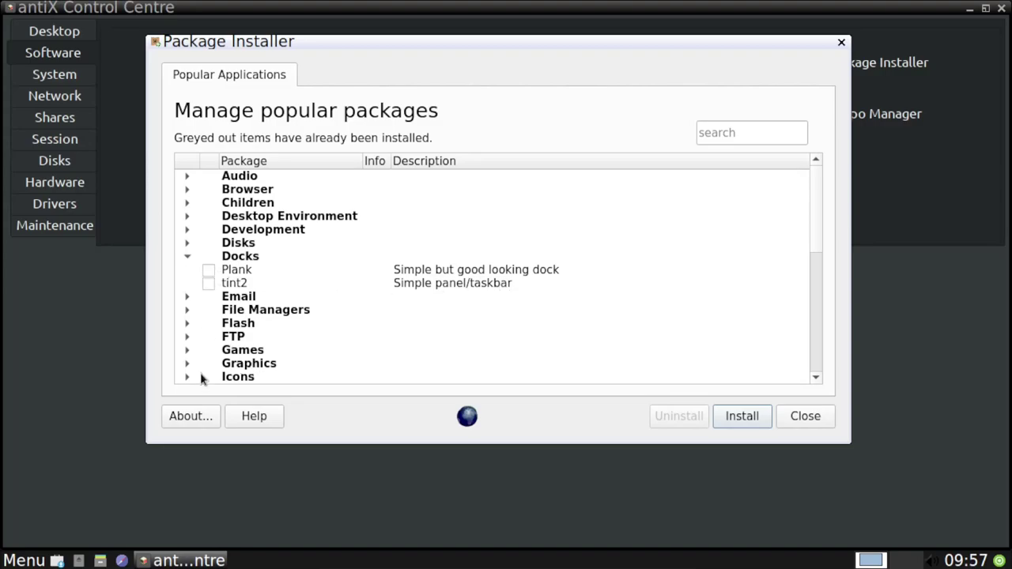
left_click(188, 258)
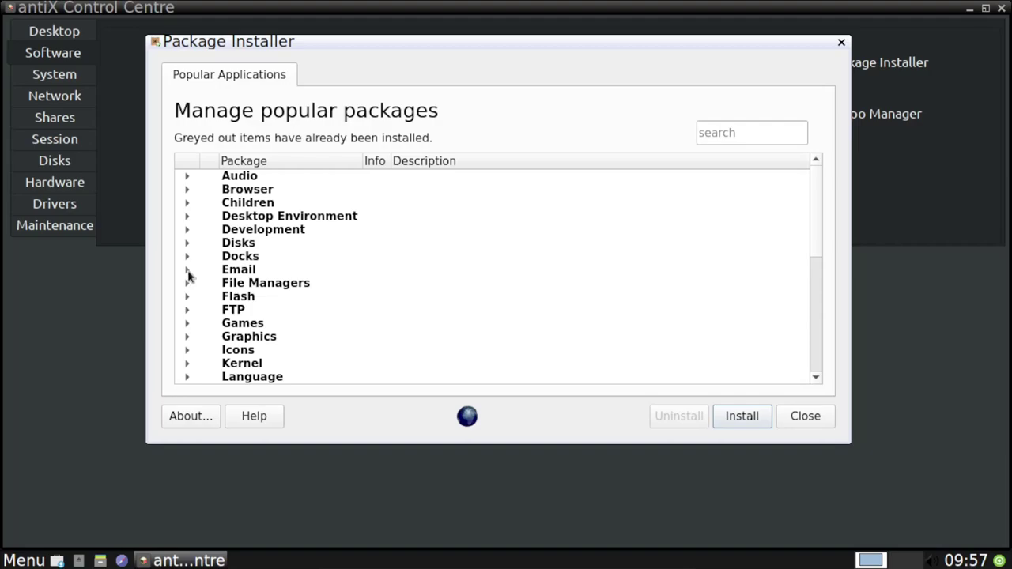
left_click(186, 285)
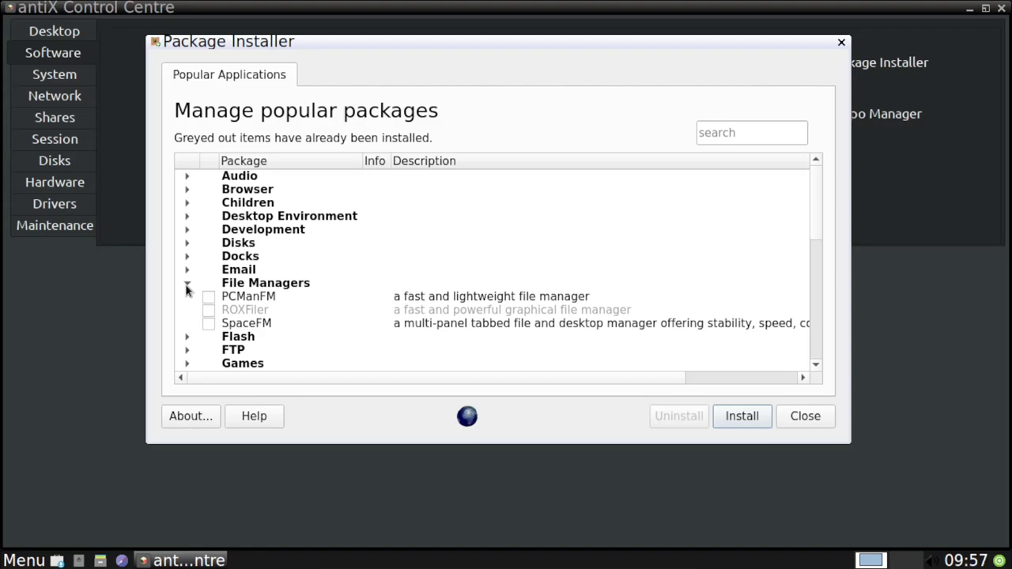
left_click(187, 287)
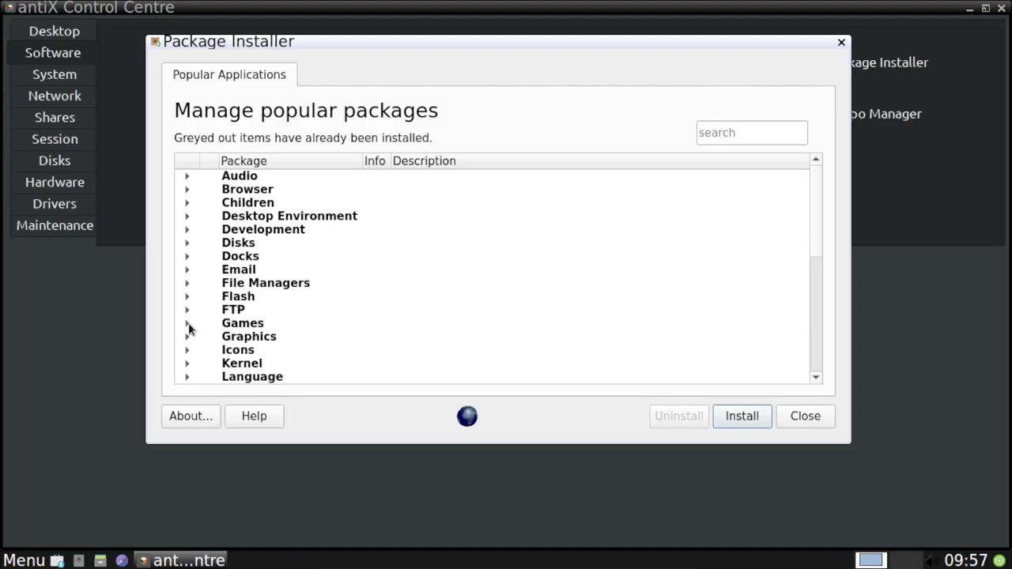
left_click(187, 323)
scroll(222, 336, "down", 2)
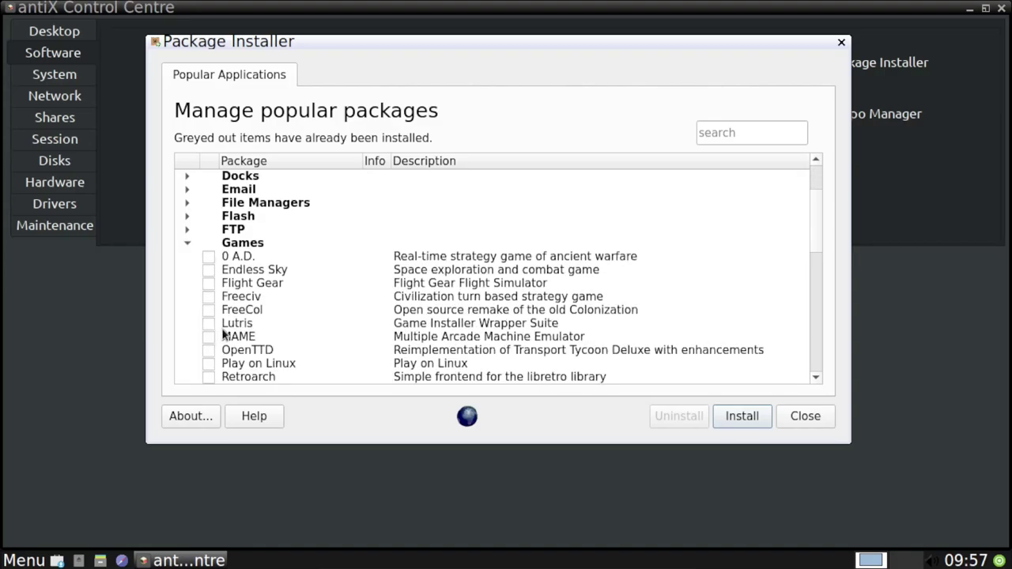
scroll(222, 336, "down", 4)
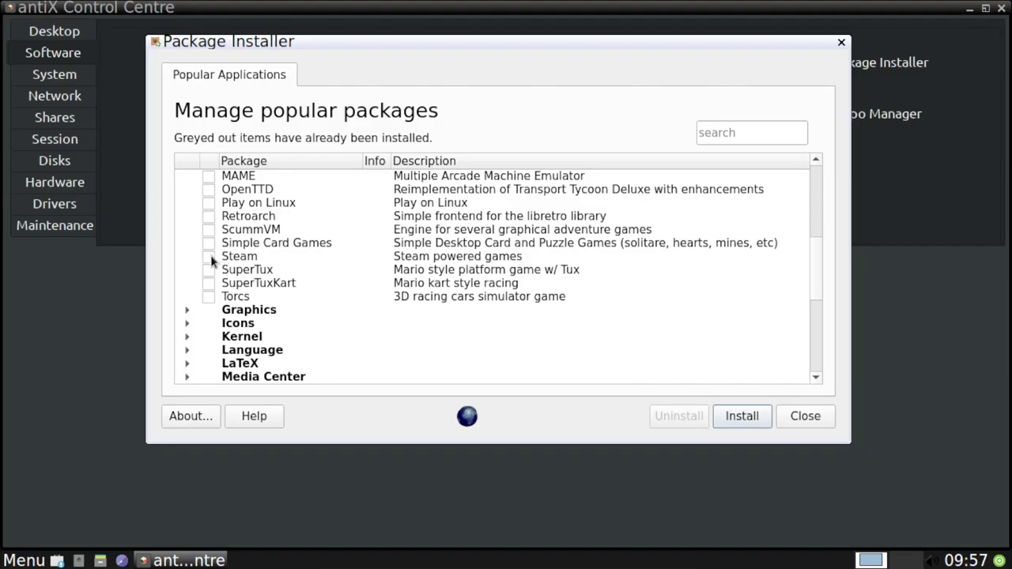
Expand the Graphics and Icons categories to list Blender, GIMP, Inkscape and icon themes.
left_click(188, 311)
scroll(202, 324, "down", 5)
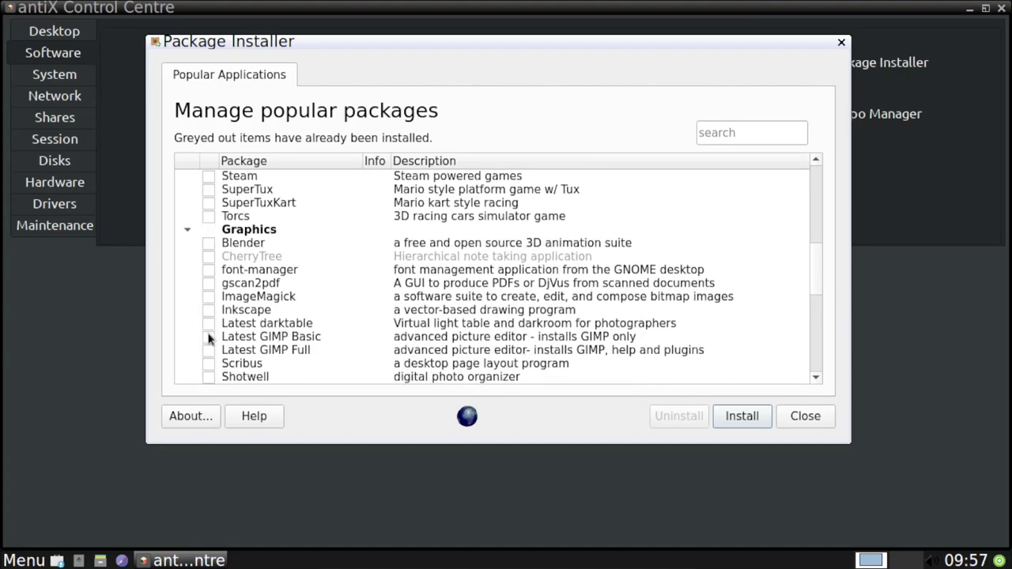
scroll(210, 333, "down", 1)
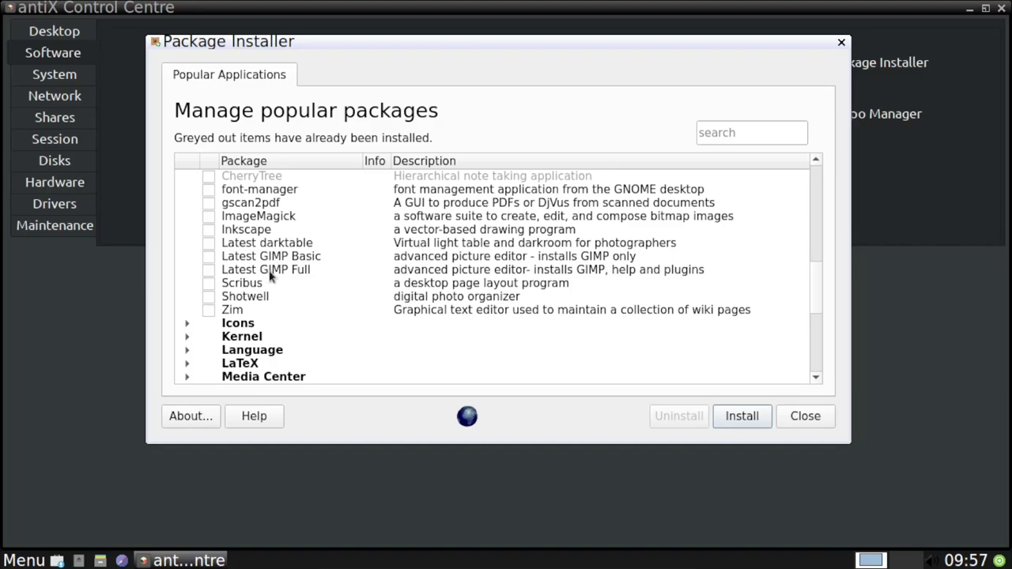
left_click(186, 323)
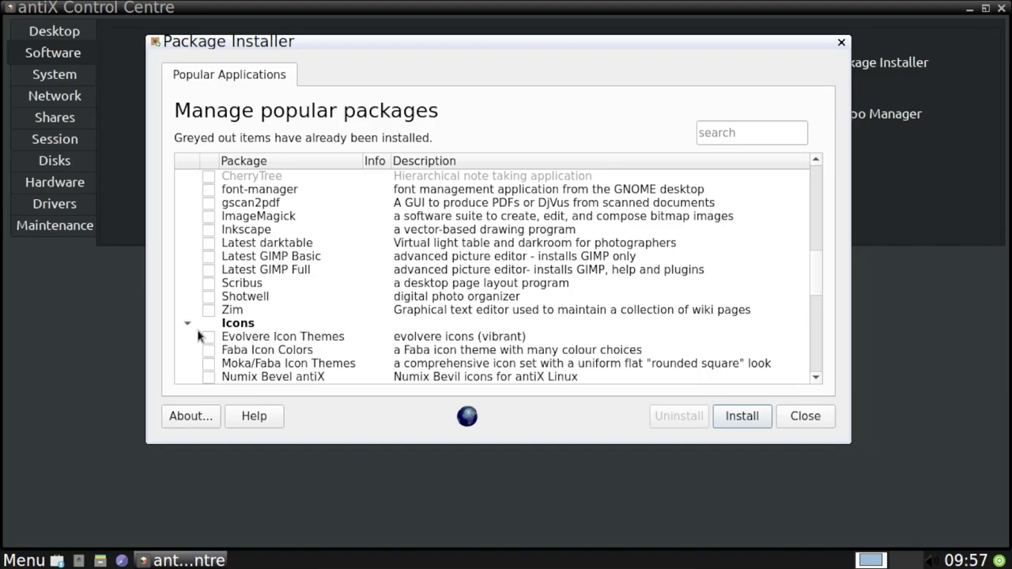
scroll(199, 336, "down", 1)
Mark Evolvere, Faba, Moka/Faba, Numix Bevel antiX and Obsidian icon themes for installation.
left_click(208, 297)
left_click(208, 310)
left_click(208, 323)
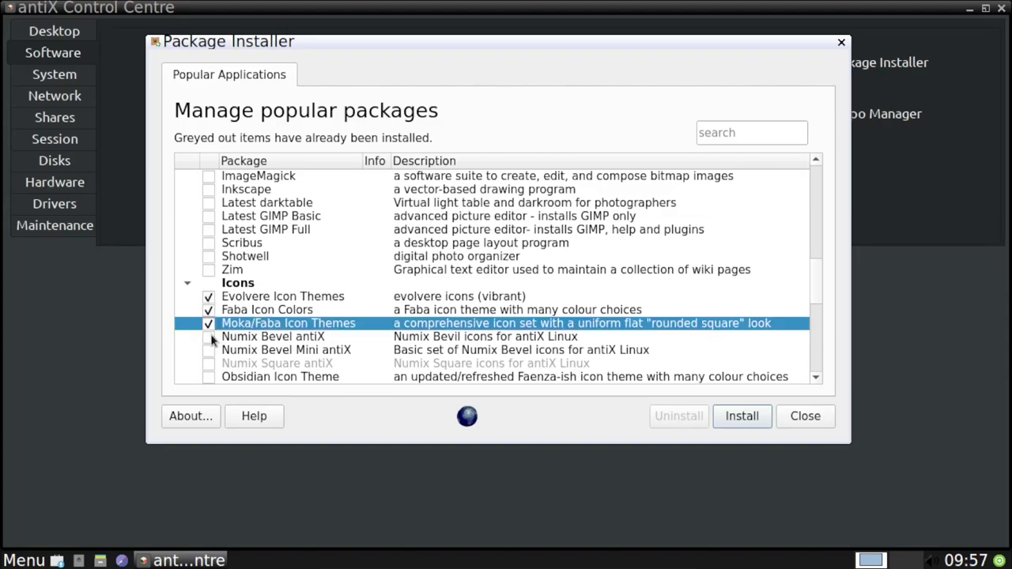
left_click(210, 336)
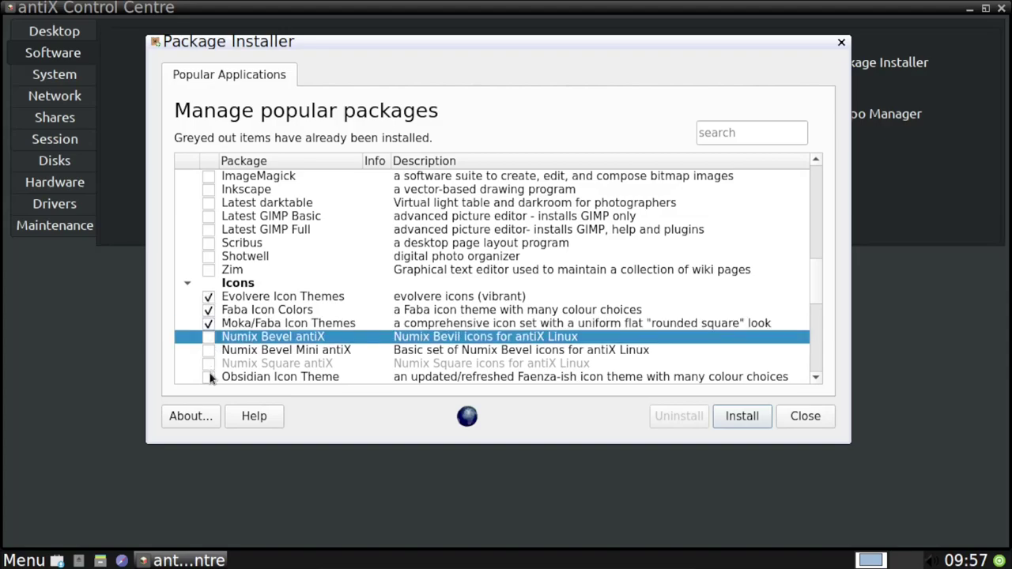
left_click(209, 337)
left_click(208, 377)
scroll(192, 340, "down", 5)
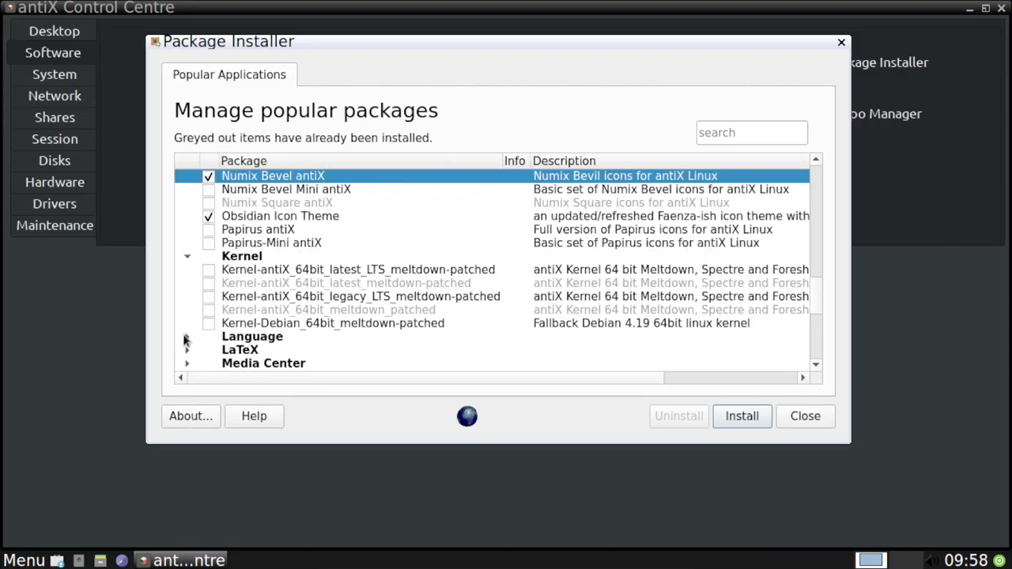
Browse the Media Center, Messaging, Package Management, Screencast and Server categories.
left_click(187, 333)
left_click(188, 332)
scroll(190, 251, "down", 2)
left_click(188, 243)
left_click(187, 243)
left_click(188, 270)
scroll(237, 285, "down", 1)
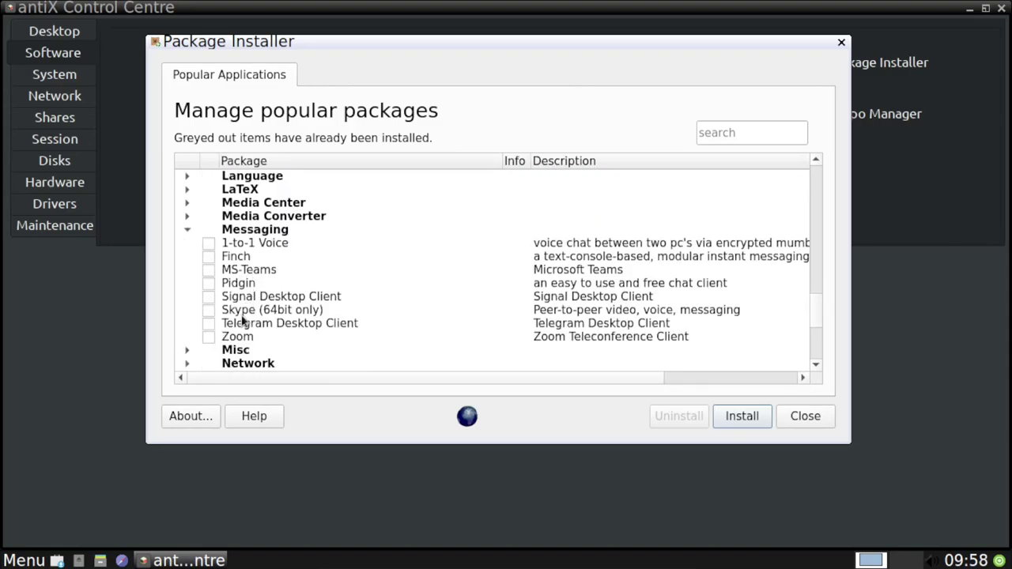
left_click(188, 229)
left_click(188, 311)
scroll(198, 312, "down", 2)
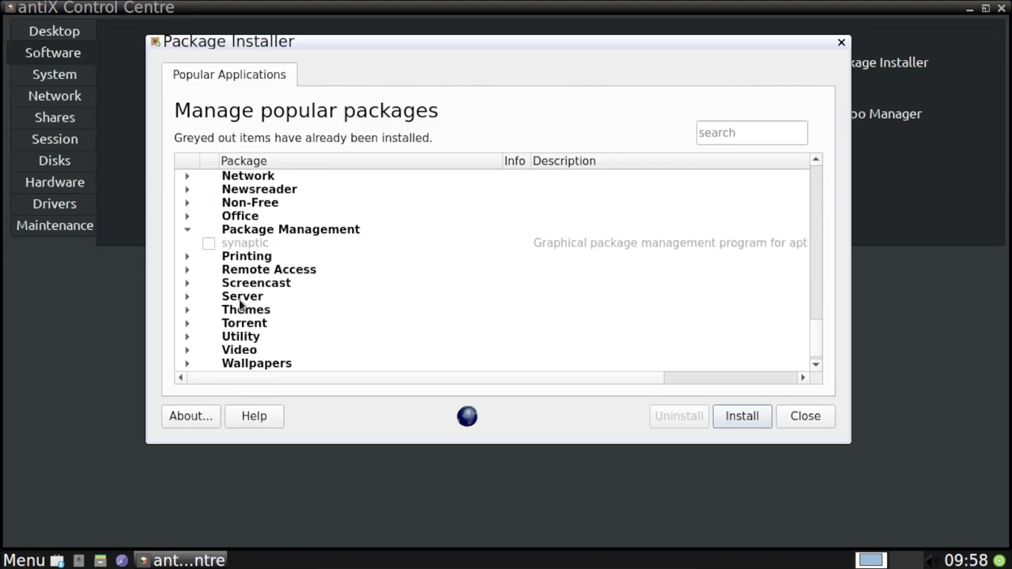
left_click(188, 283)
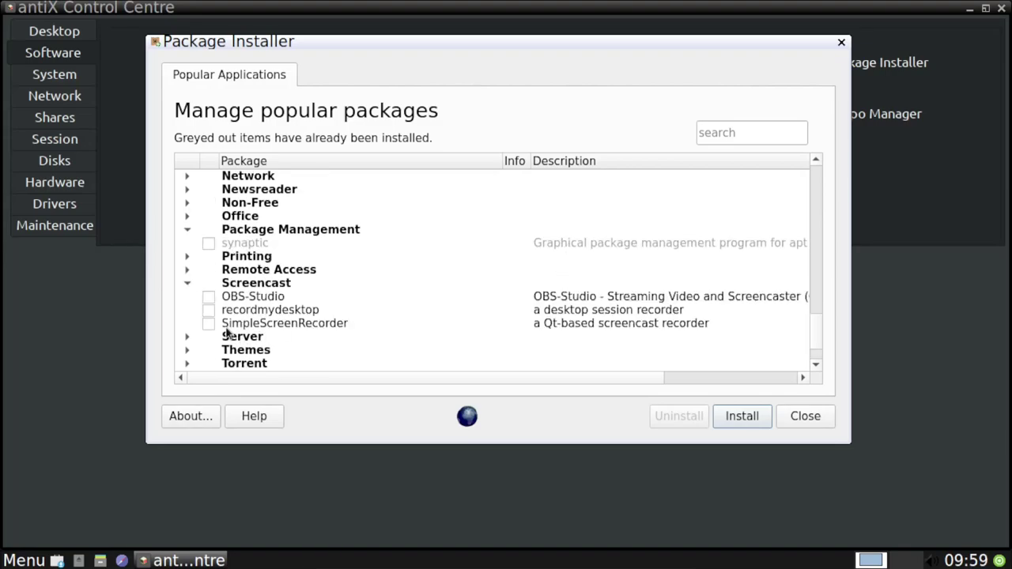
left_click(188, 283)
left_click(187, 296)
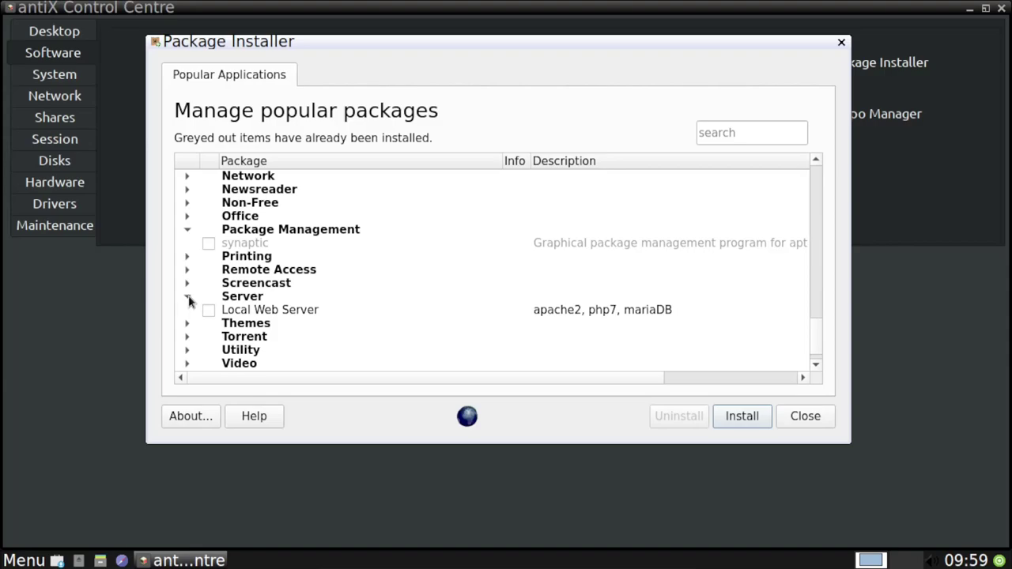
left_click(188, 296)
Expand Themes, Wallpapers and Window Managers, mark fvwm_crystal, and install the marked packages.
left_click(187, 310)
scroll(183, 311, "down", 2)
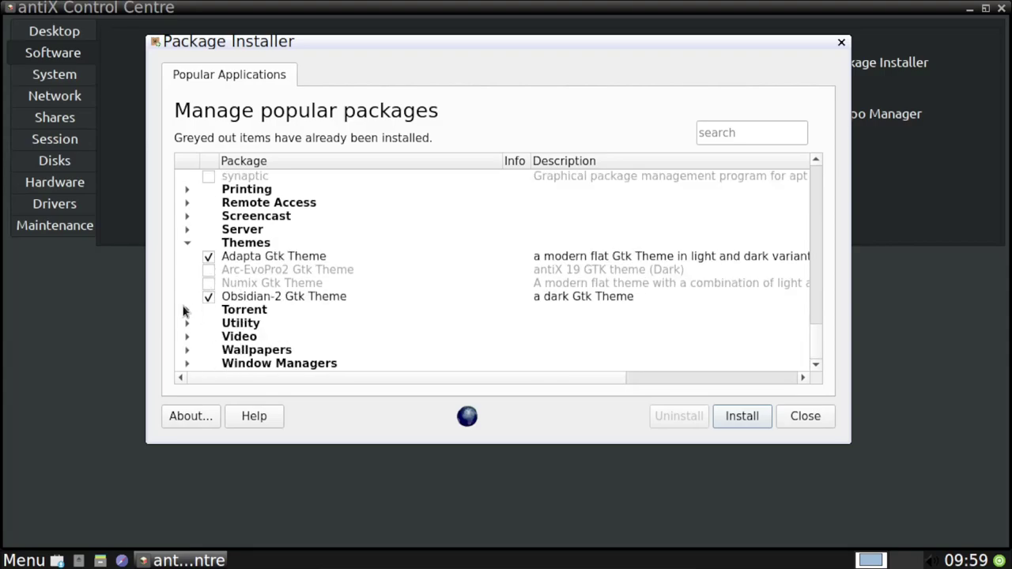
left_click(187, 349)
left_click(188, 364)
left_click(209, 350)
left_click(735, 416)
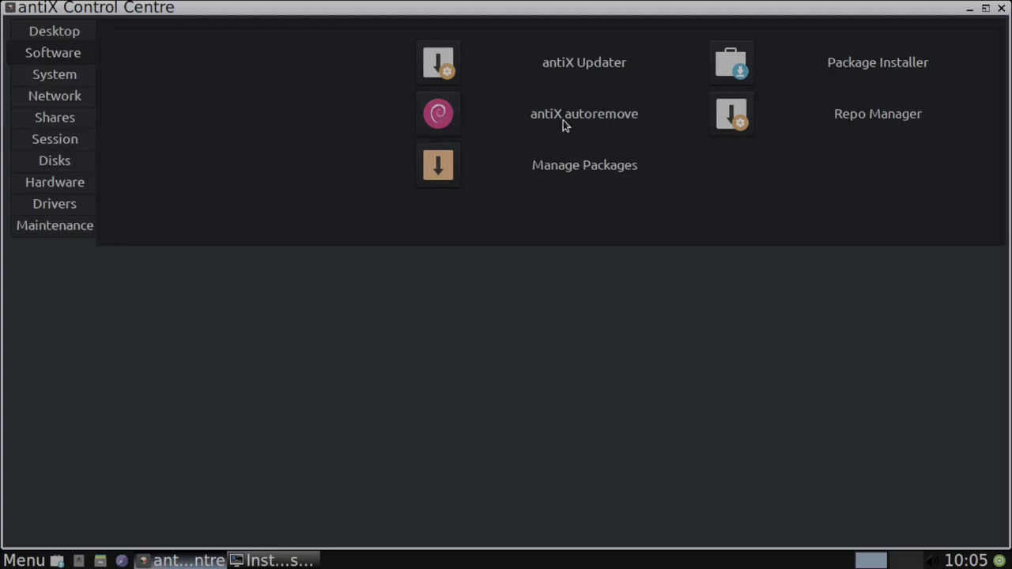
Show the Control Centre's System tools after the installation finishes.
left_click(77, 73)
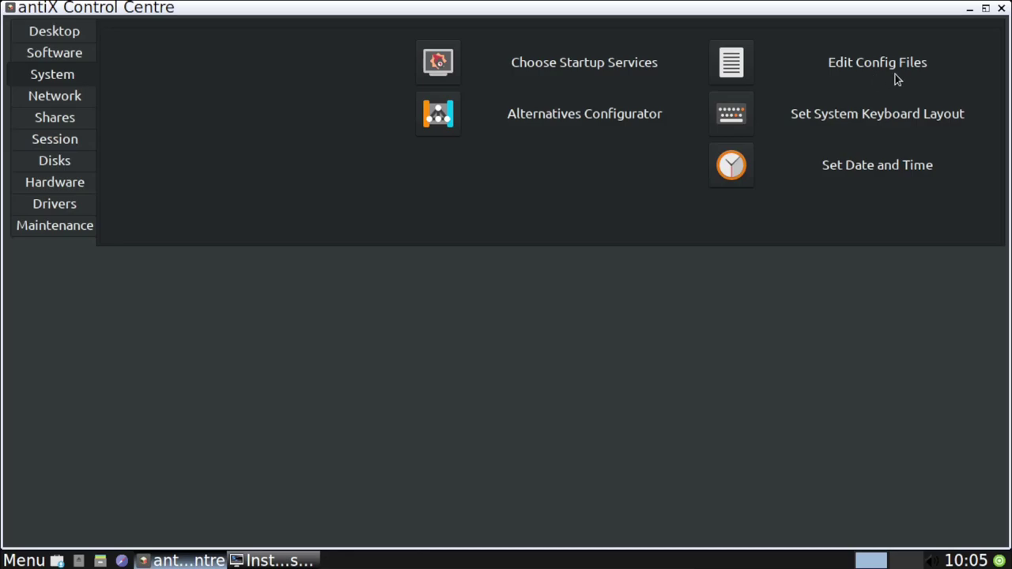
Open Edit Config Files to load the apt source lists into Geany.
left_click(731, 62)
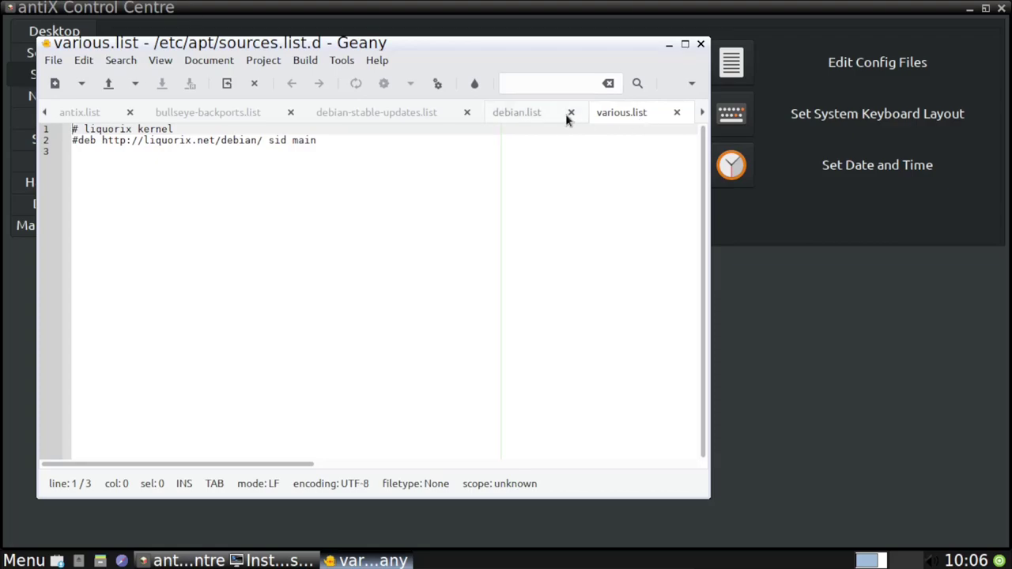
Review the debian.list, debian-stable-updates.list, bullseye-backports.list and antix.list source files.
left_click(529, 116)
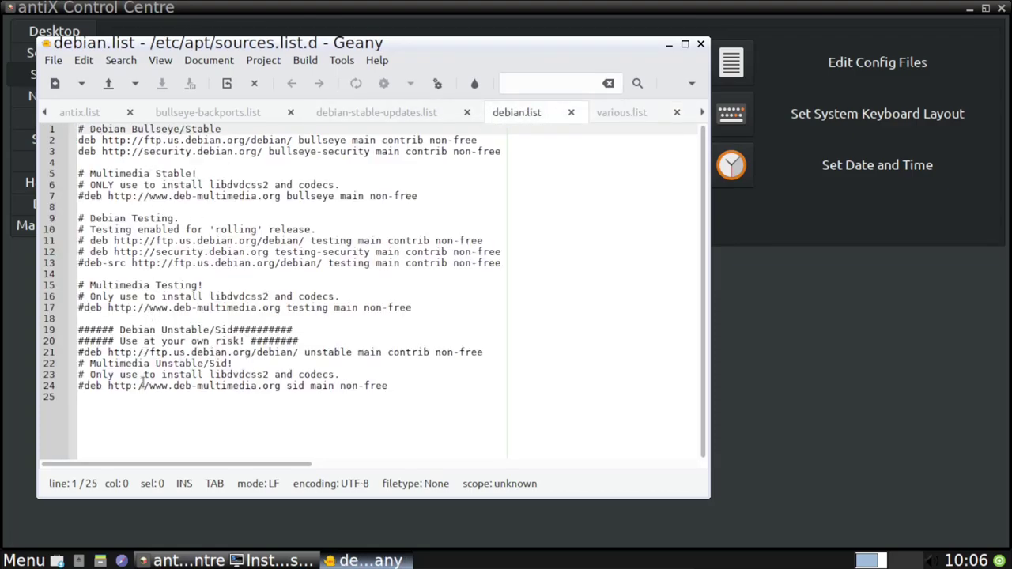
left_click(377, 112)
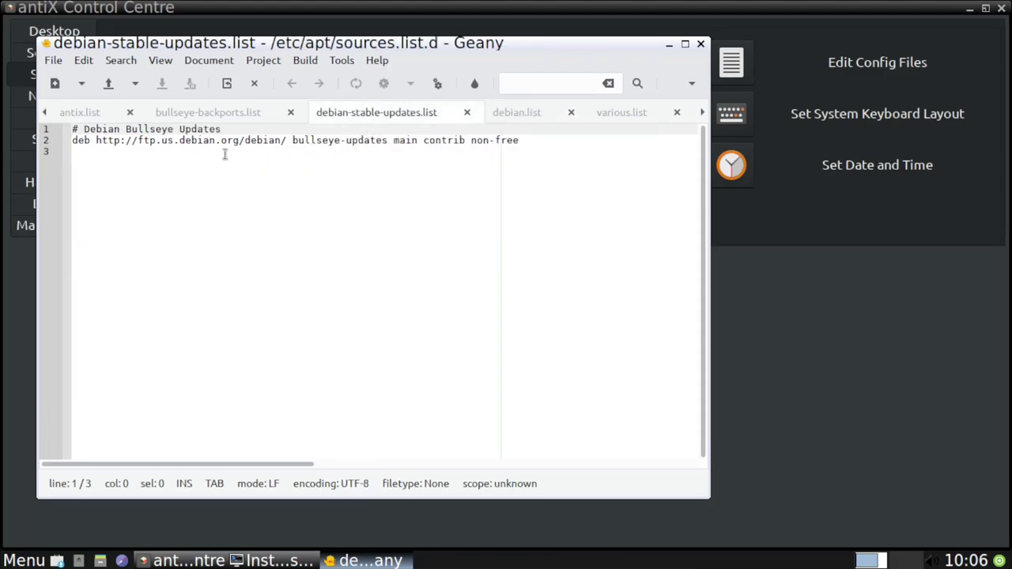
left_click(210, 115)
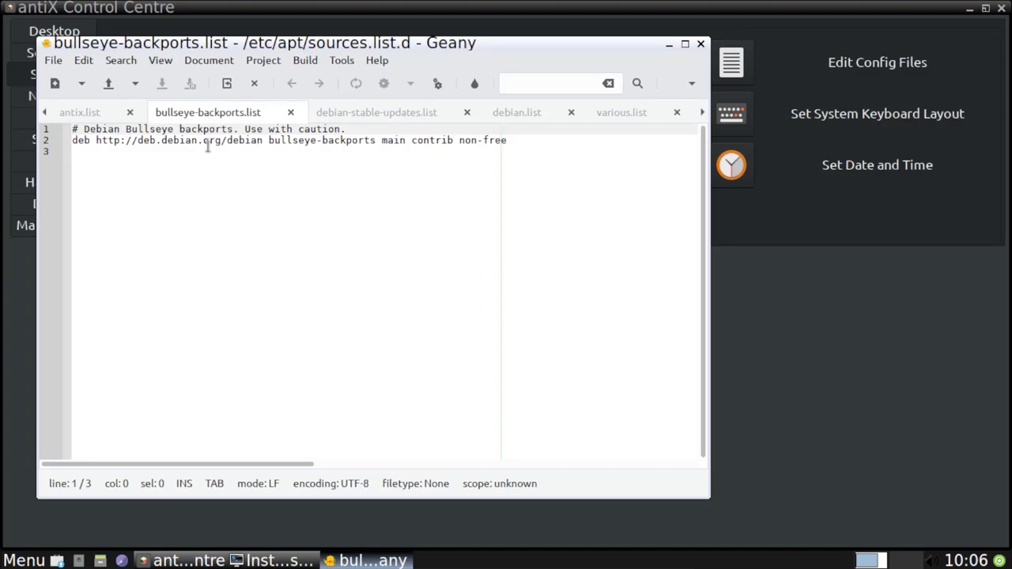
left_click(87, 115)
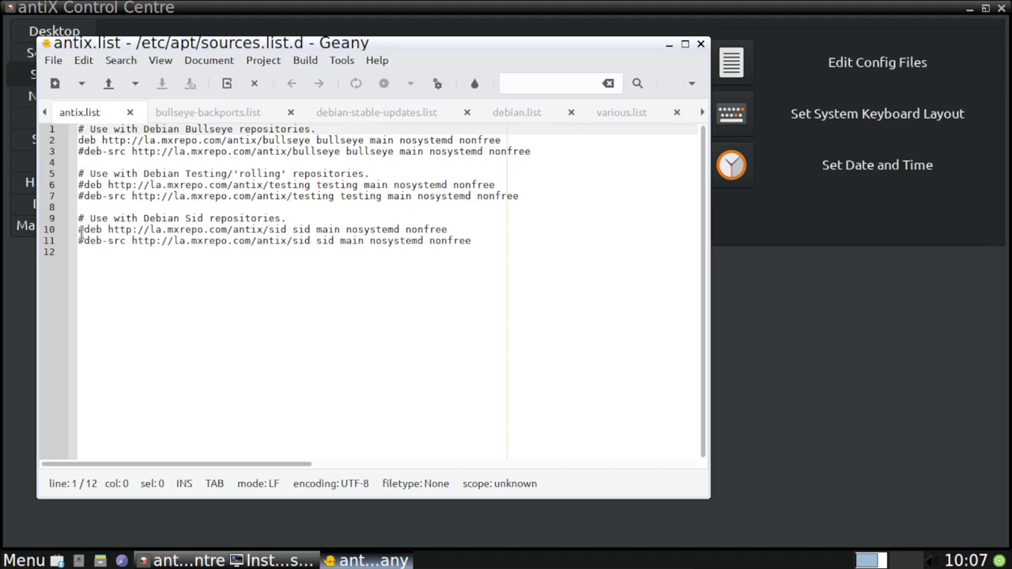
Go to line 11 of antix.list, close Geany, and show the Network tools.
left_click(83, 240)
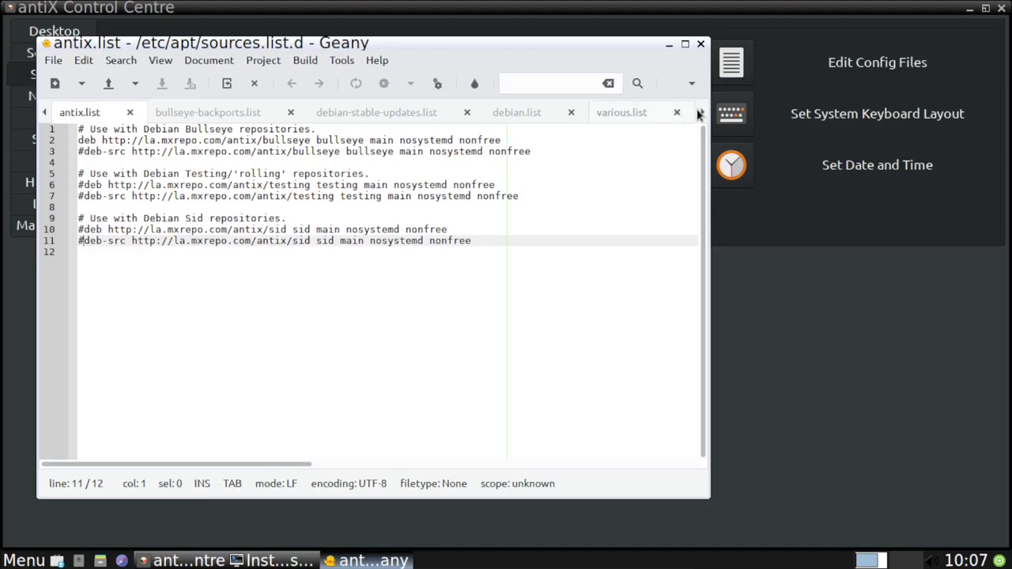
left_click(700, 44)
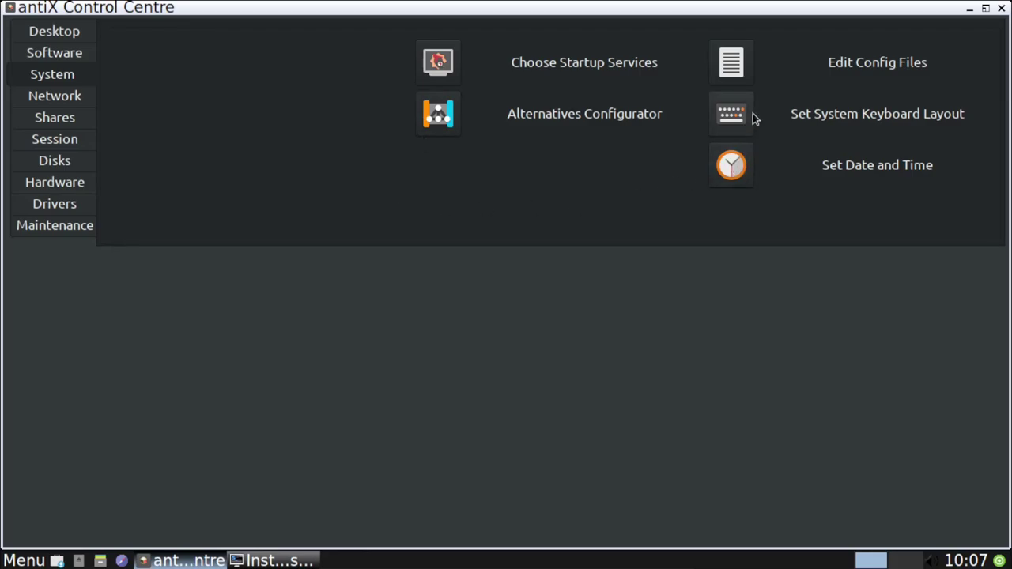
left_click(72, 98)
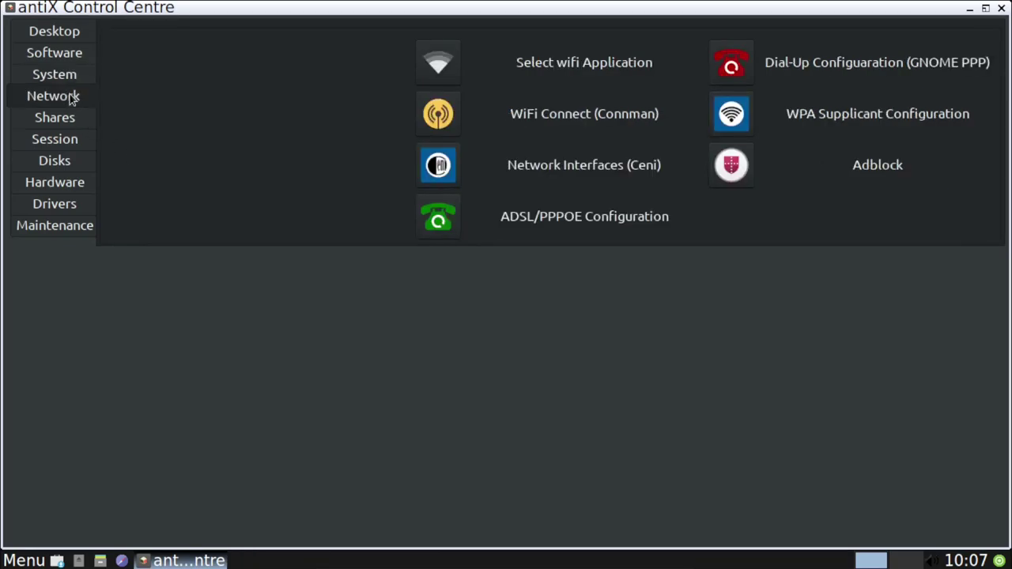